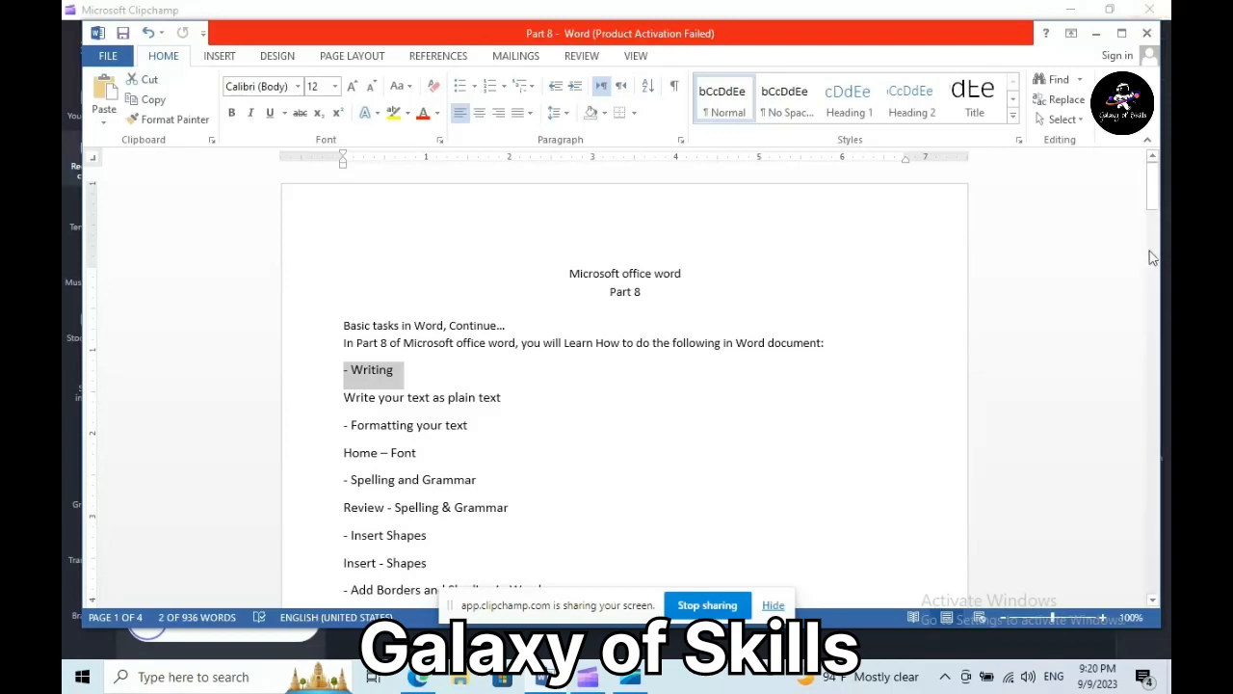
- Select each outline entry in turn, from Writing through View Documents in Word
{"action": "left_click_drag", "start_coordinate": [1153, 189], "coordinate": [1153, 203]}
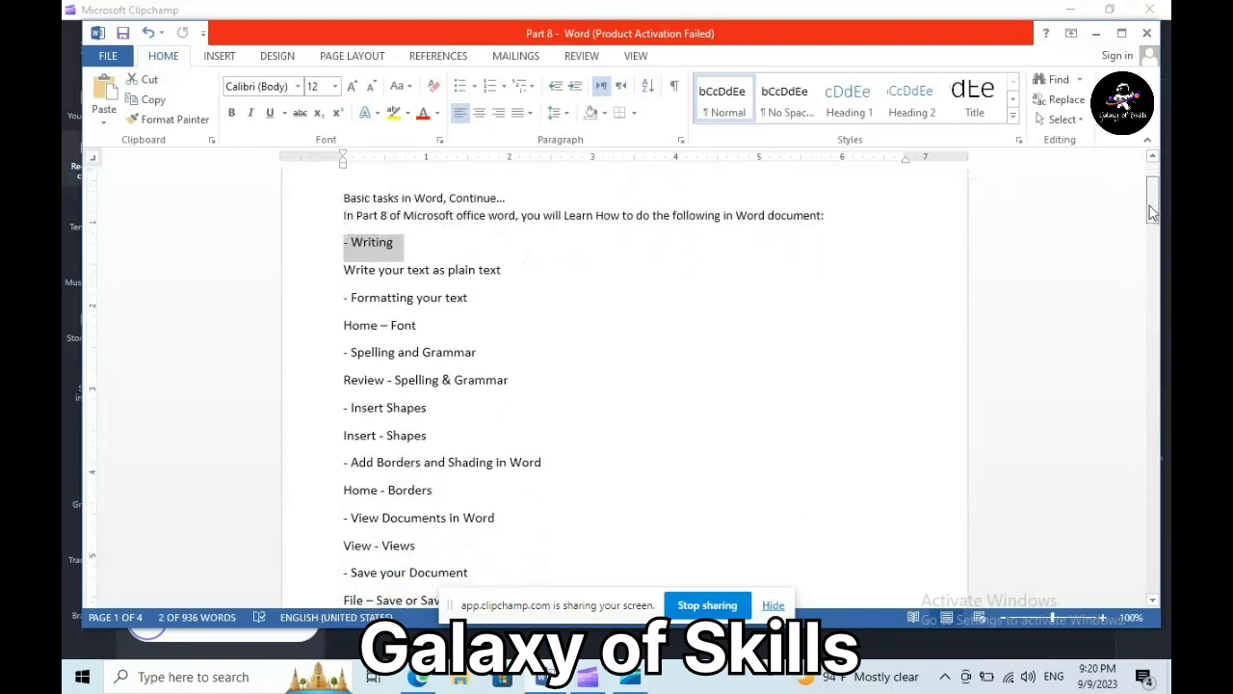
{"action": "left_click_drag", "start_coordinate": [352, 242], "coordinate": [520, 265]}
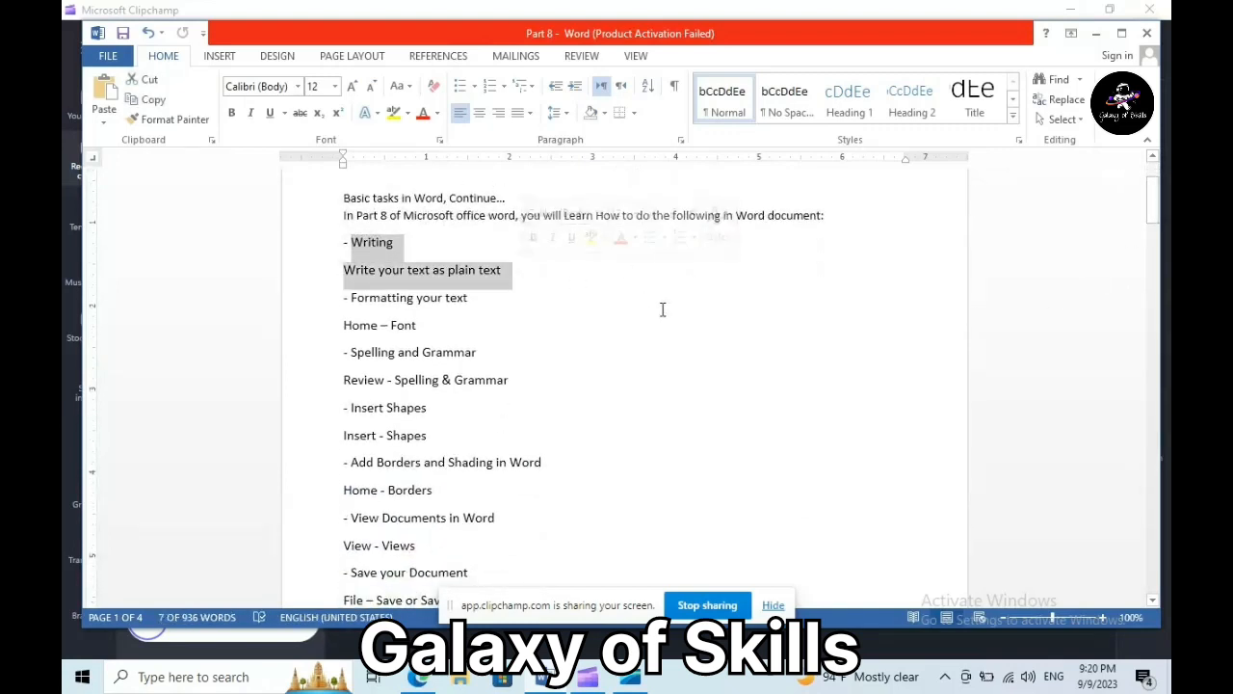
{"action": "left_click_drag", "start_coordinate": [349, 298], "coordinate": [494, 307]}
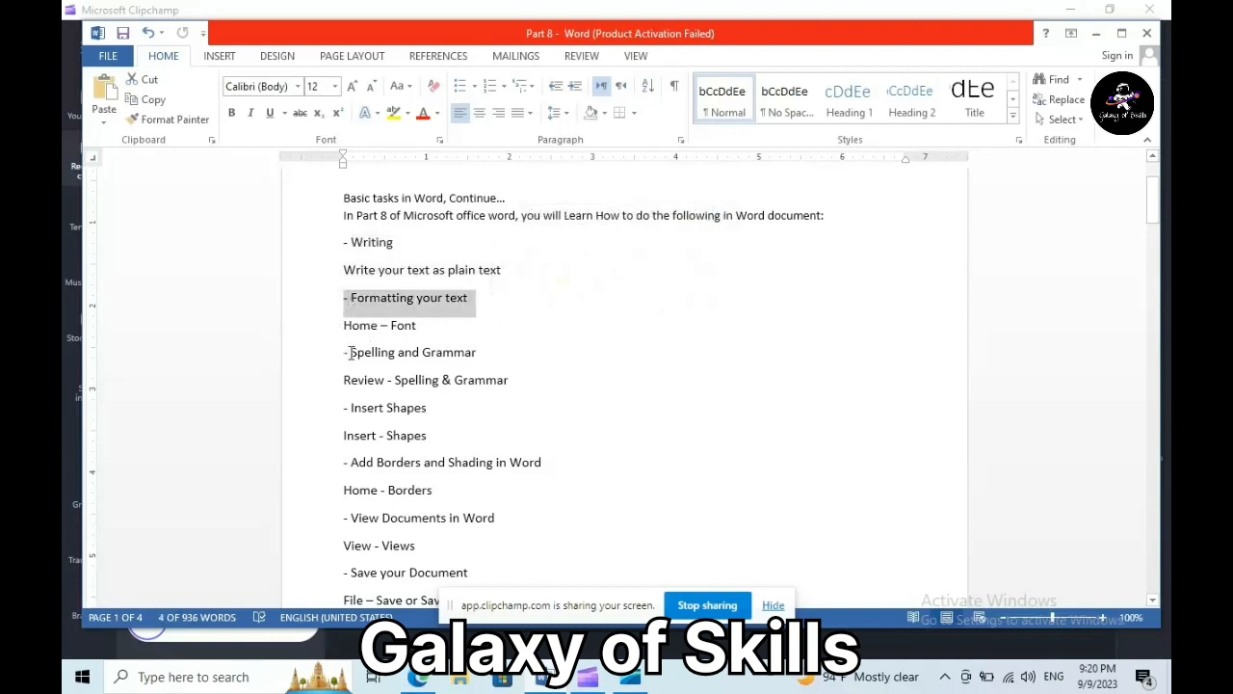
{"action": "left_click_drag", "start_coordinate": [352, 353], "coordinate": [479, 354]}
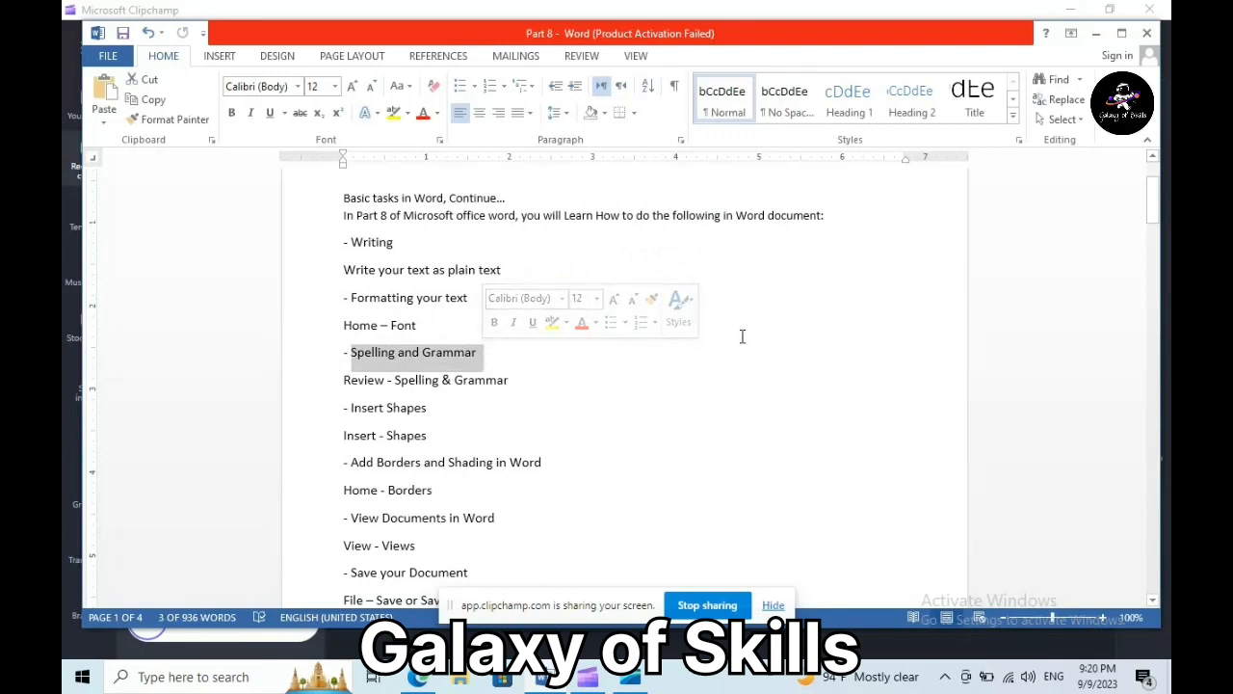
{"action": "left_click_drag", "start_coordinate": [350, 408], "coordinate": [460, 408]}
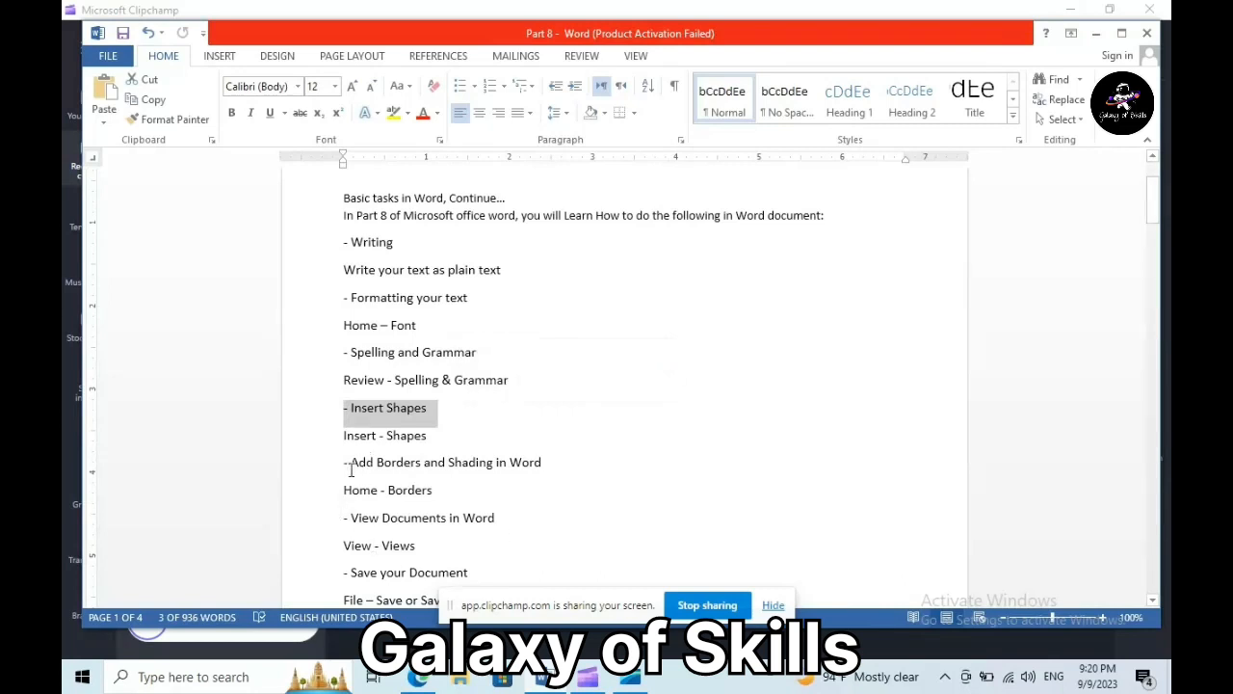
{"action": "left_click_drag", "start_coordinate": [351, 464], "coordinate": [541, 463]}
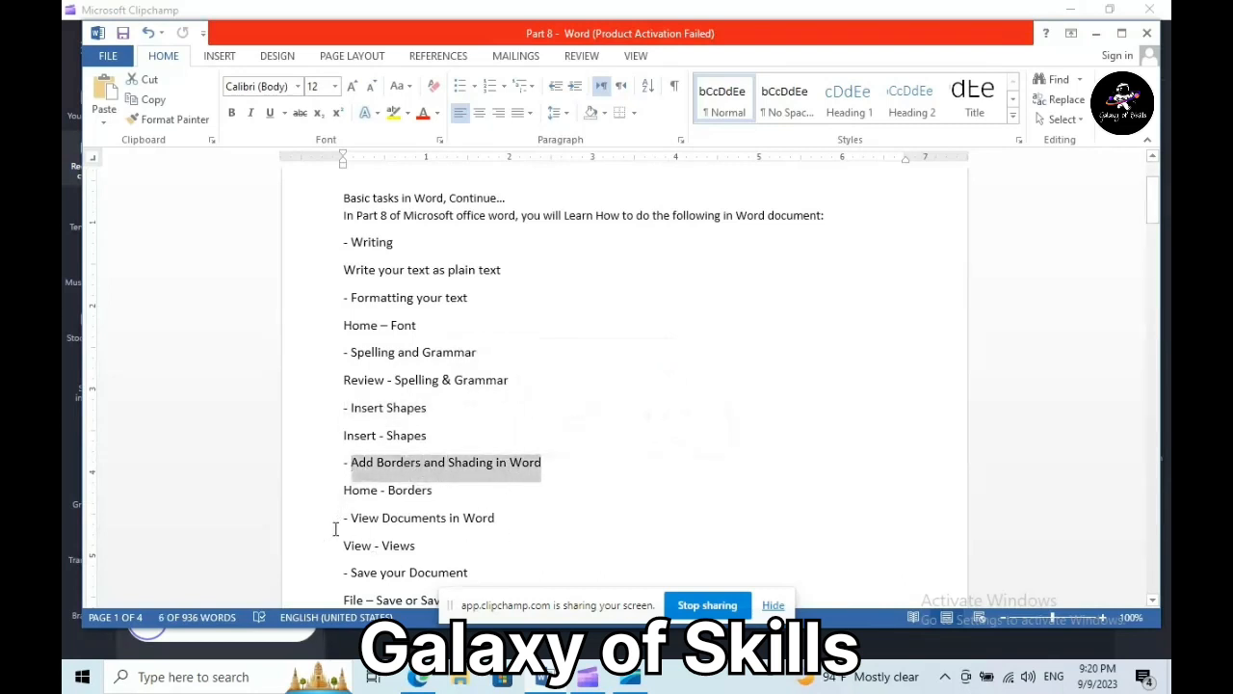
{"action": "left_click_drag", "start_coordinate": [350, 519], "coordinate": [503, 519]}
- Select the Save your Document, Export your Document, Writing and Formatting your text lines
{"action": "left_click_drag", "start_coordinate": [1153, 203], "coordinate": [1152, 222]}
{"action": "left_click_drag", "start_coordinate": [346, 401], "coordinate": [470, 389]}
{"action": "left_click_drag", "start_coordinate": [342, 454], "coordinate": [503, 445]}
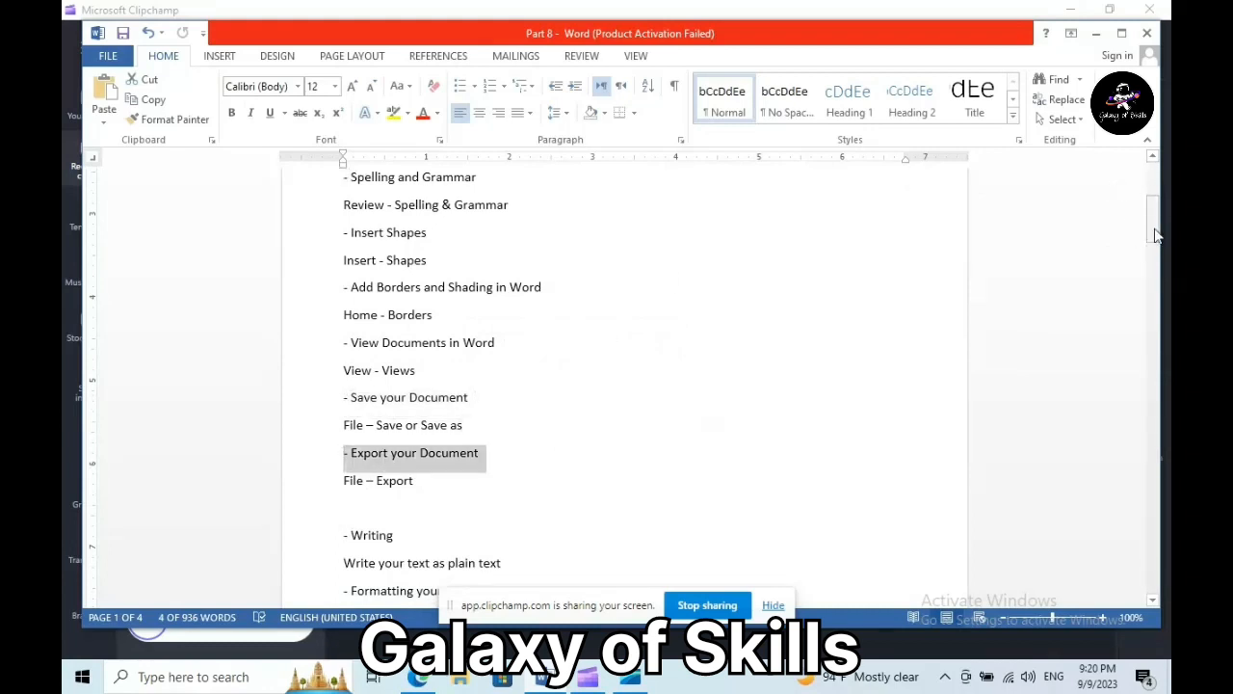
{"action": "left_click_drag", "start_coordinate": [1153, 224], "coordinate": [1154, 173]}
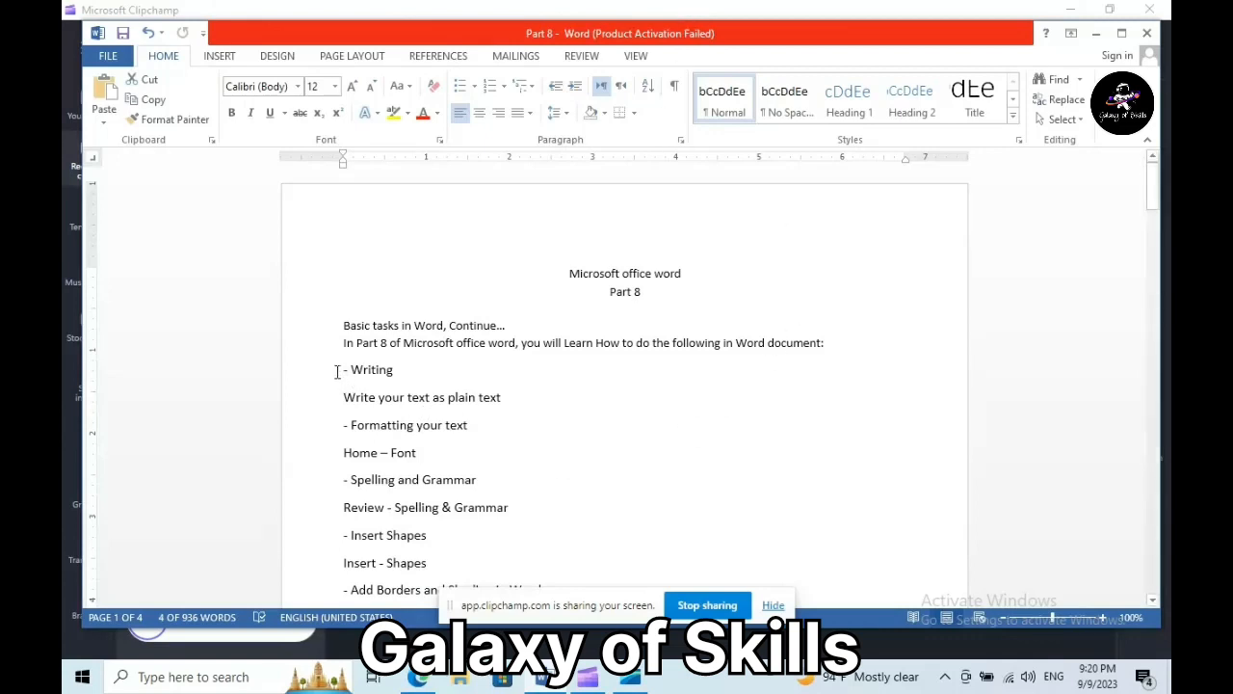
{"action": "left_click_drag", "start_coordinate": [338, 372], "coordinate": [527, 393]}
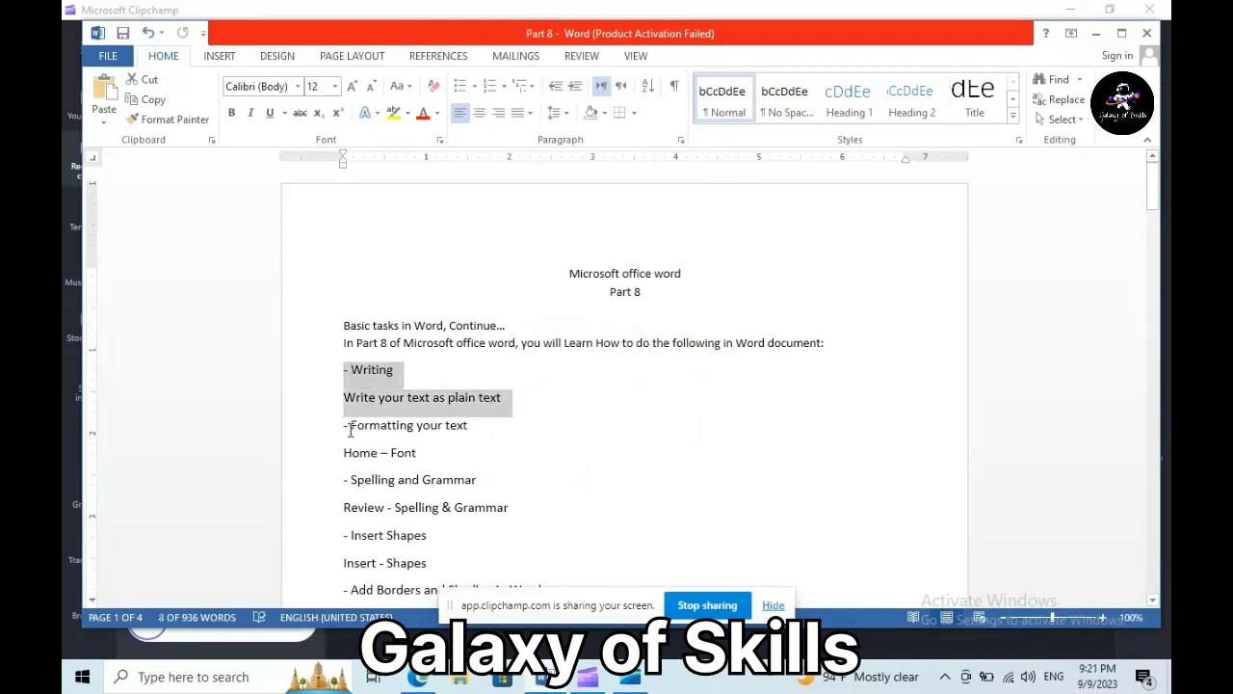
{"action": "left_click_drag", "start_coordinate": [347, 425], "coordinate": [511, 426]}
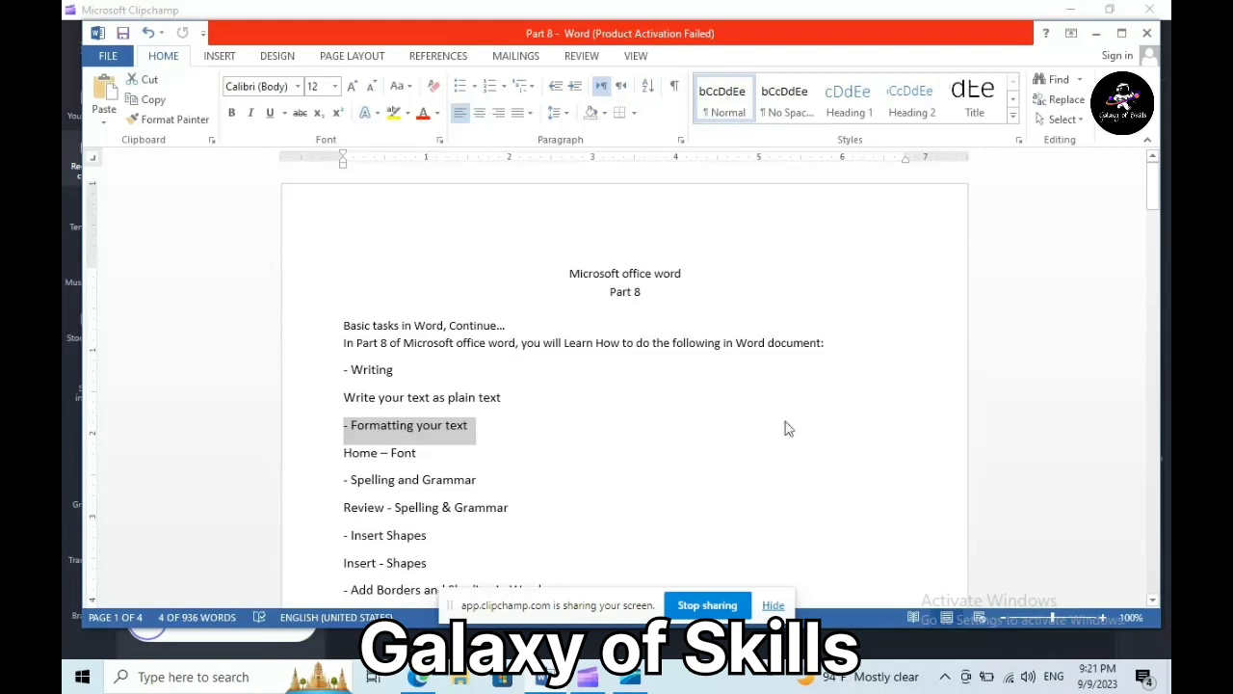
- Set the title 'Microsoft office word' to 16 pt
{"action": "left_click", "coordinate": [567, 274]}
{"action": "left_click_drag", "start_coordinate": [568, 273], "coordinate": [685, 274]}
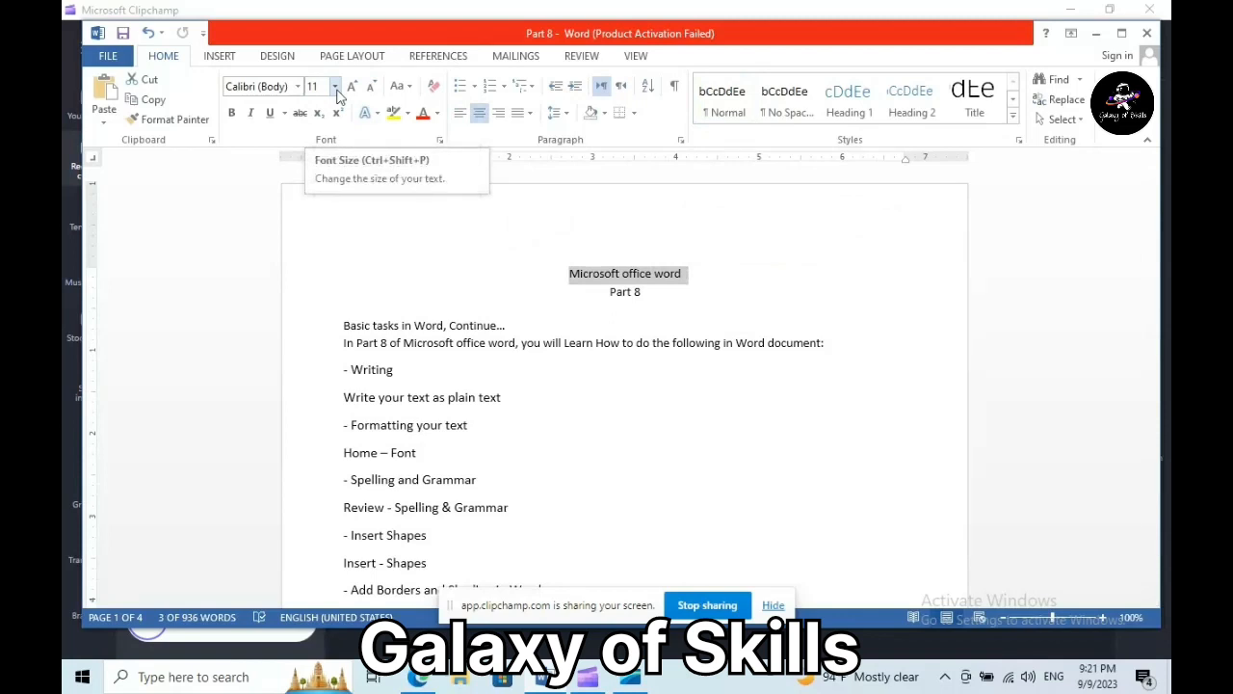
{"action": "left_click", "coordinate": [336, 87]}
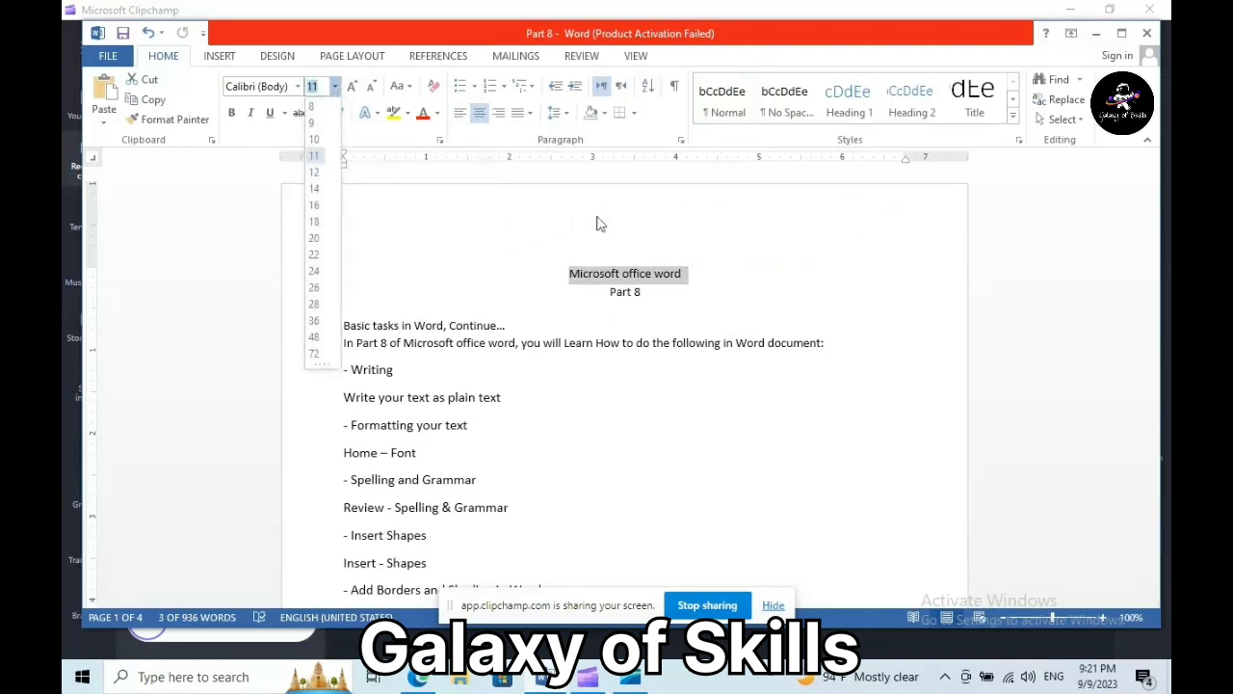
{"action": "left_click", "coordinate": [318, 211]}
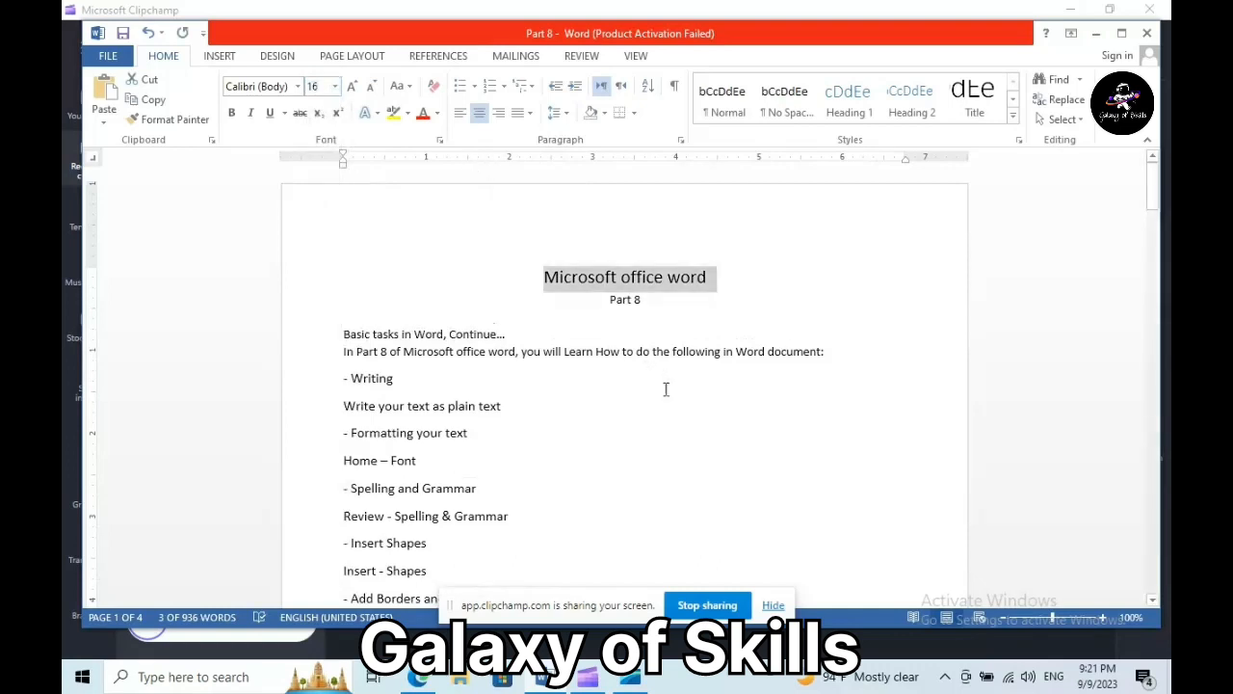
- Set 'Part 8' and the 'Basic tasks in Word, Continue...' line to 14 pt
{"action": "left_click_drag", "start_coordinate": [608, 300], "coordinate": [646, 300]}
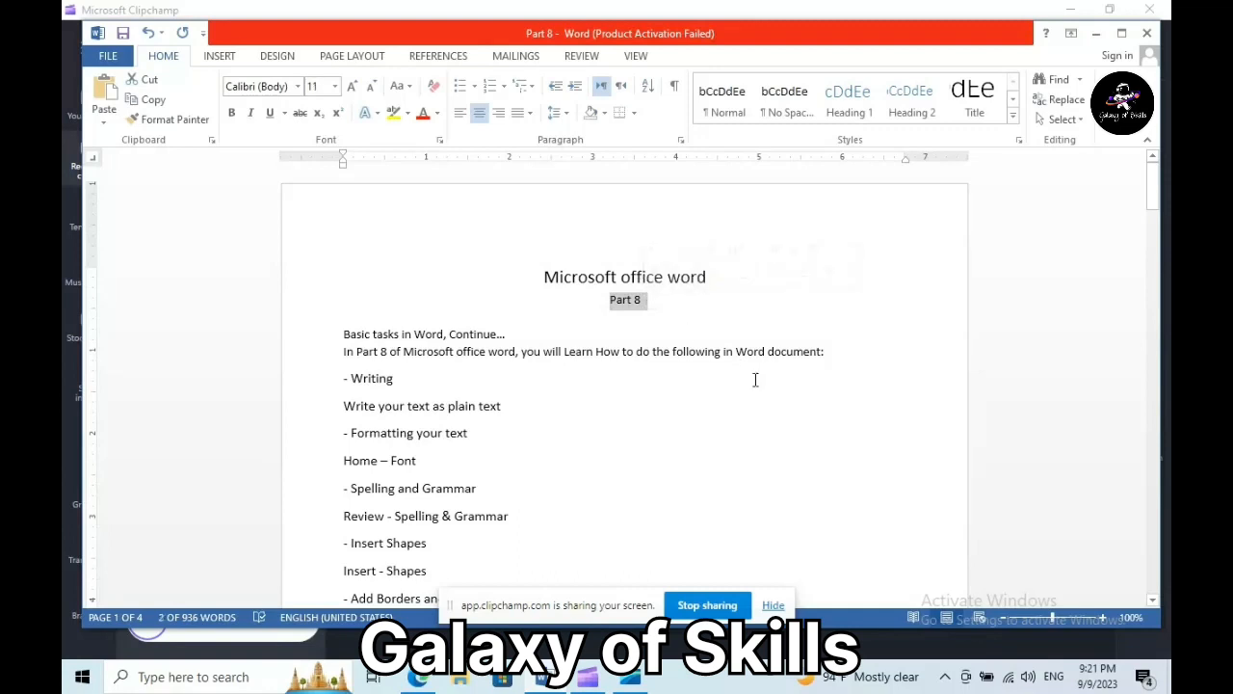
{"action": "left_click", "coordinate": [334, 85]}
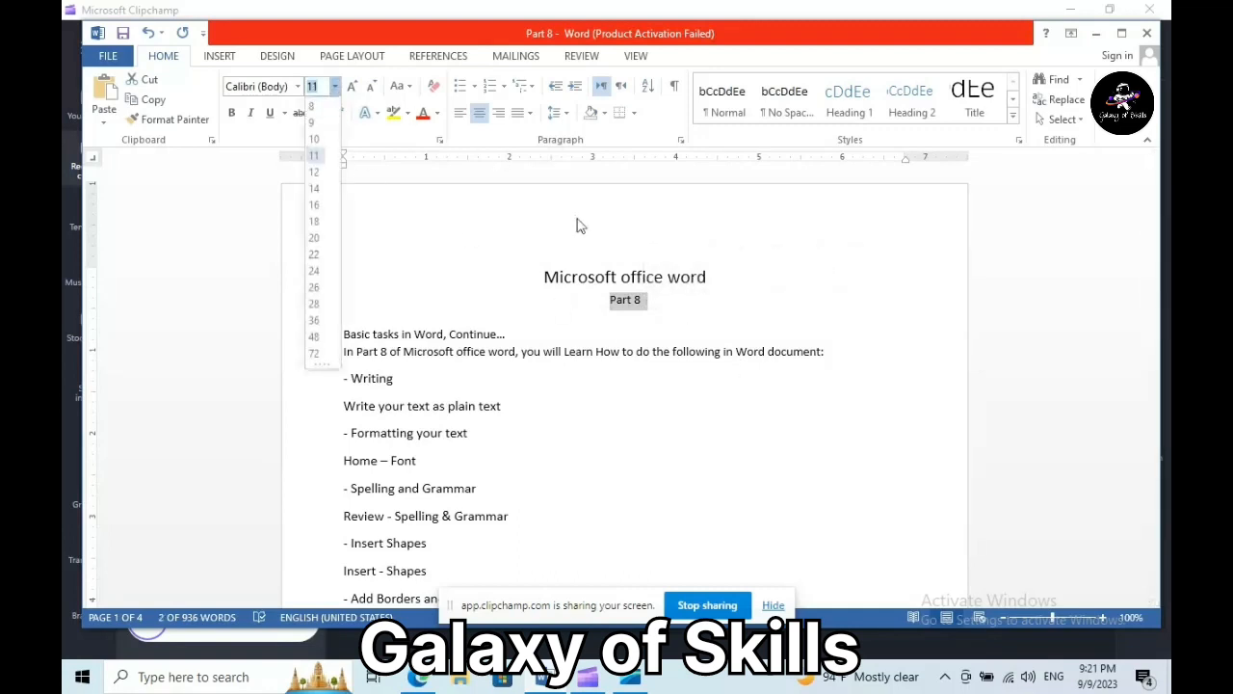
{"action": "left_click", "coordinate": [314, 189]}
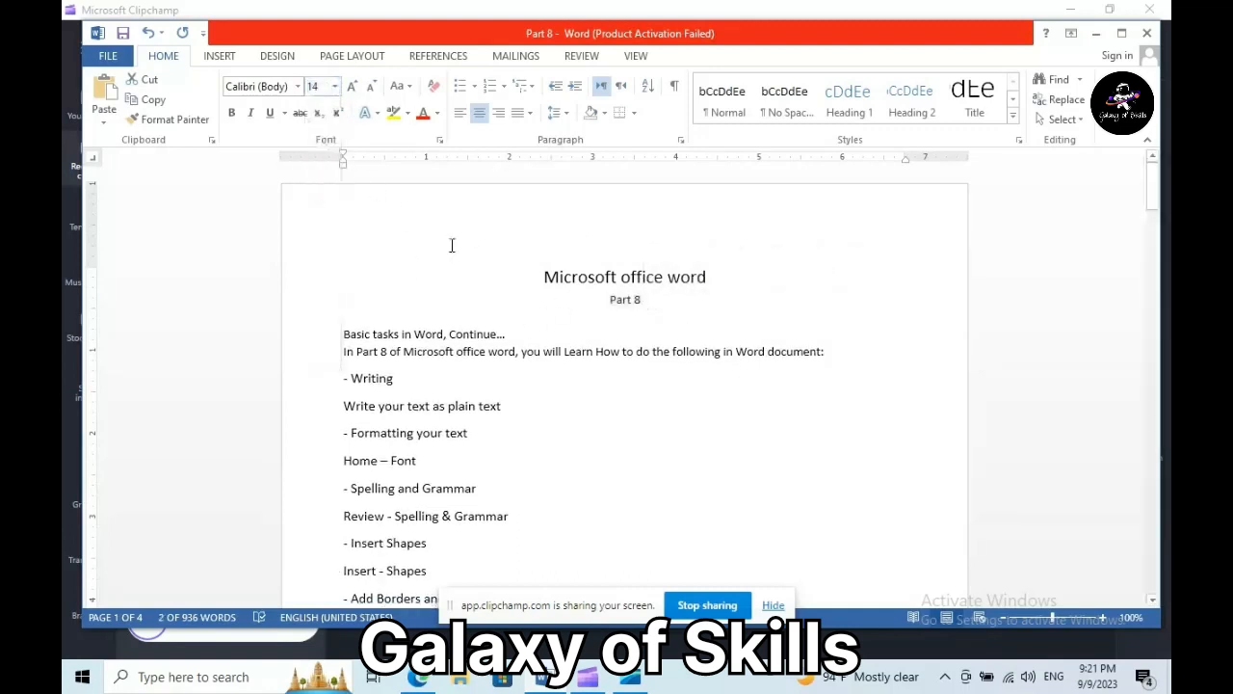
{"action": "left_click", "coordinate": [325, 343]}
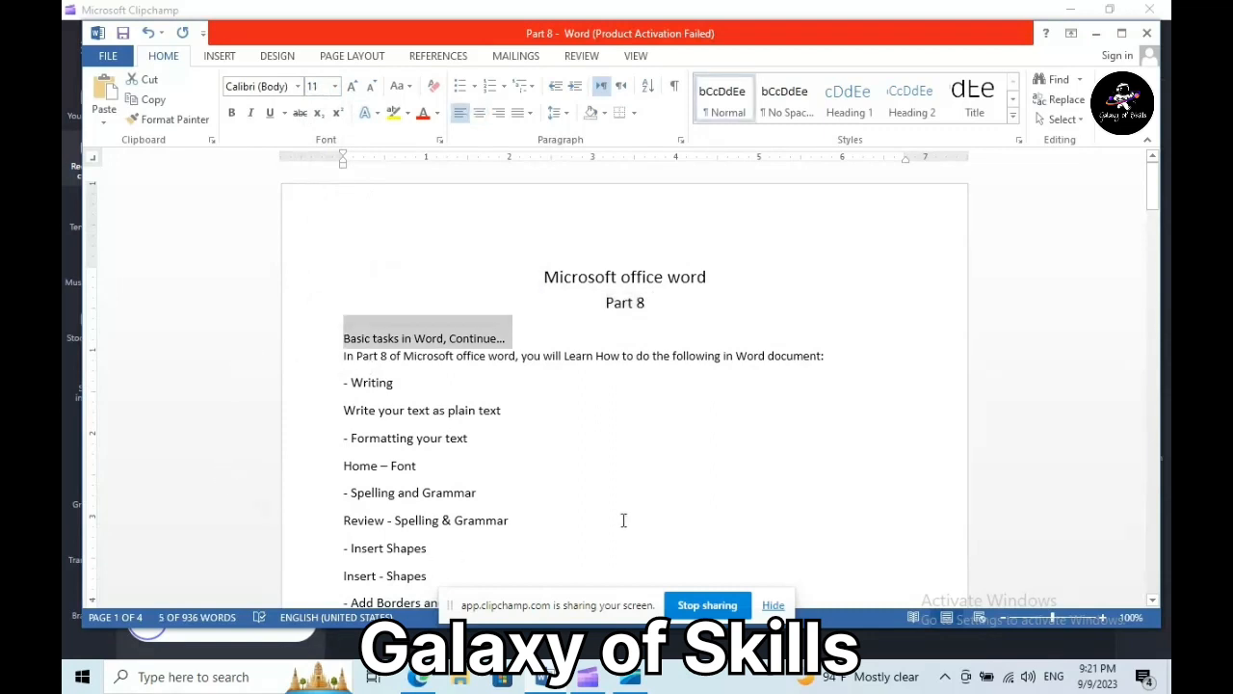
{"action": "left_click", "coordinate": [334, 86]}
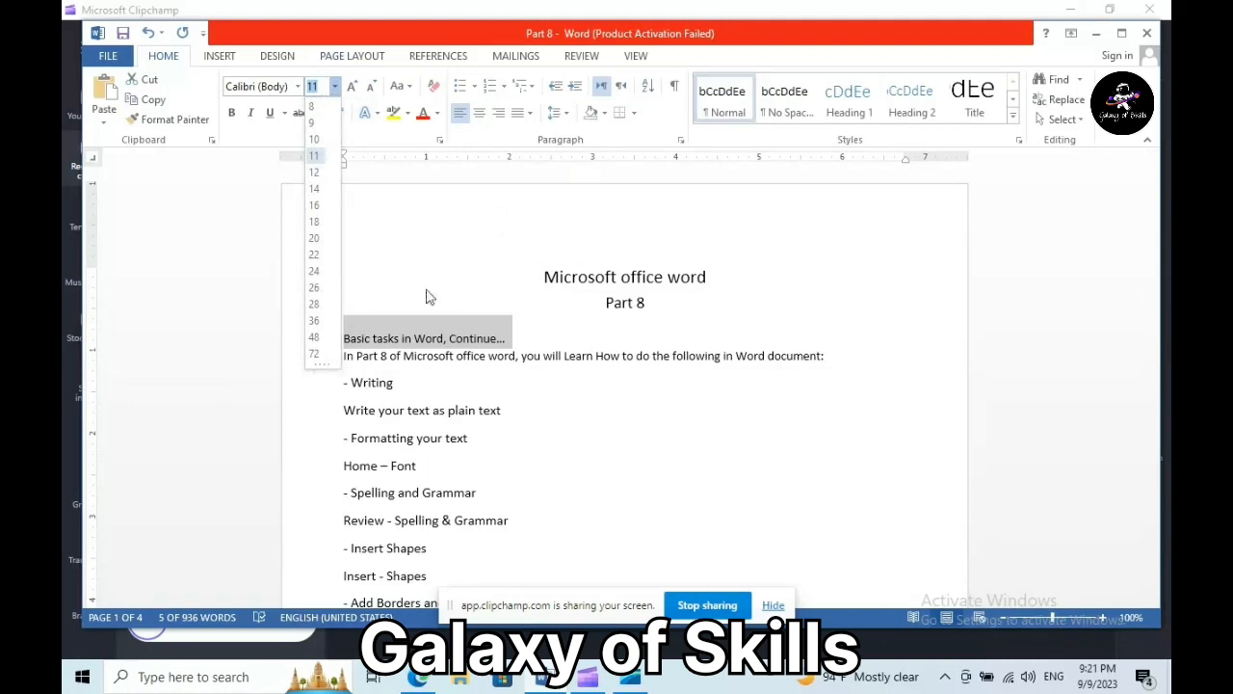
{"action": "left_click", "coordinate": [315, 190]}
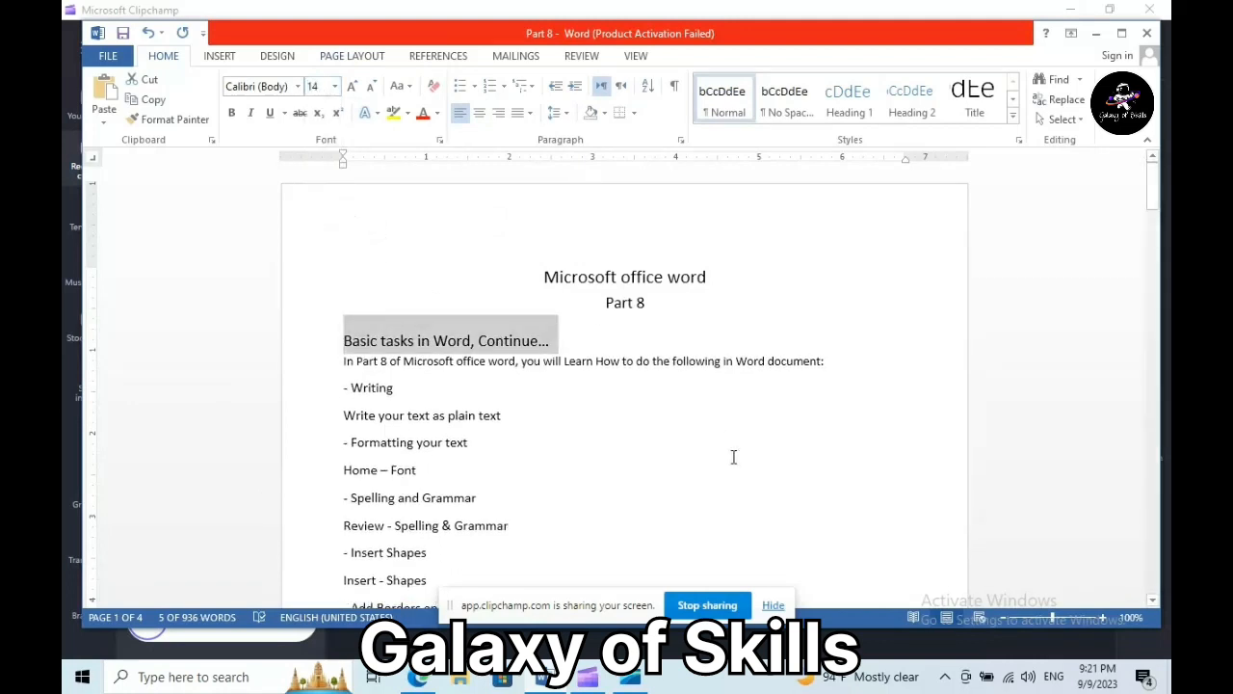
{"action": "left_click_drag", "start_coordinate": [342, 360], "coordinate": [540, 595]}
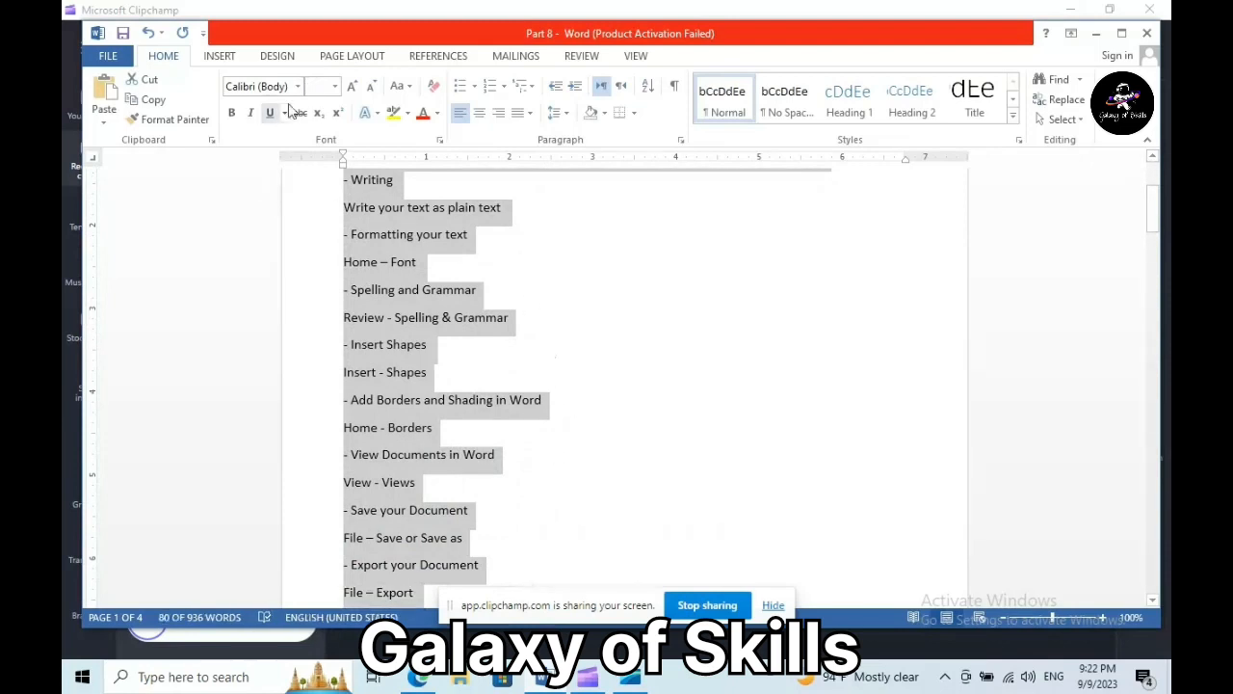
- Set the selected intro sentence and outline list to 12 pt
{"action": "left_click", "coordinate": [335, 87]}
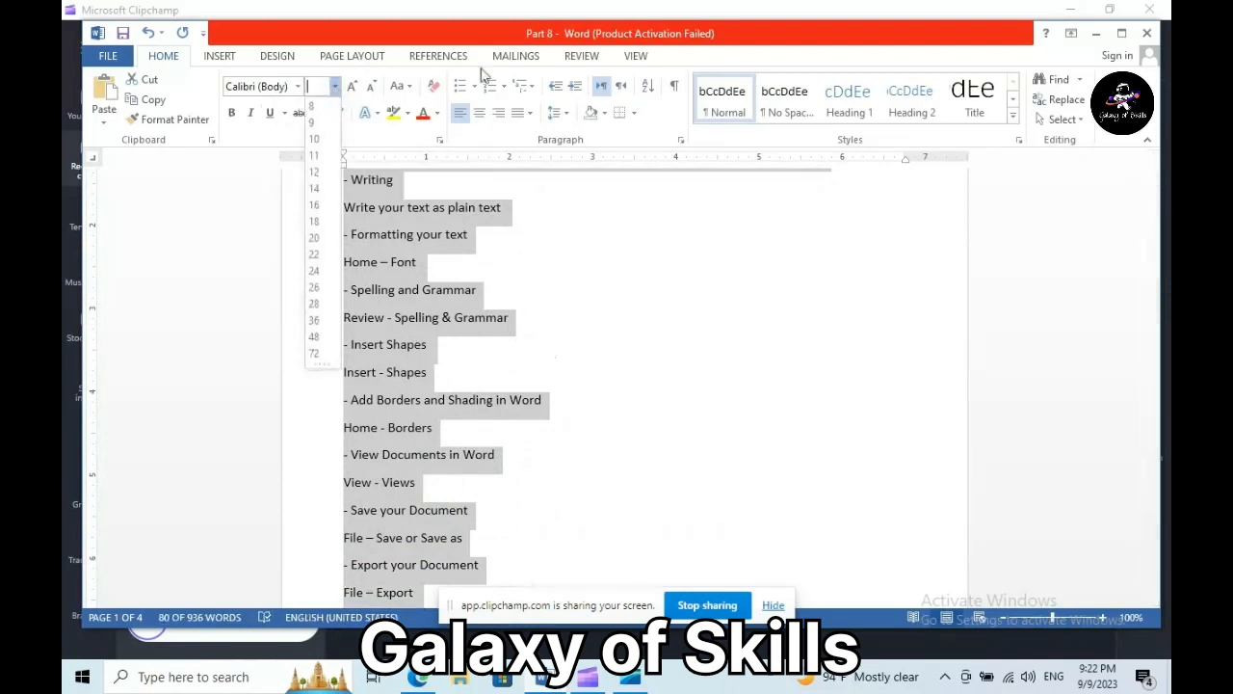
{"action": "left_click", "coordinate": [316, 173]}
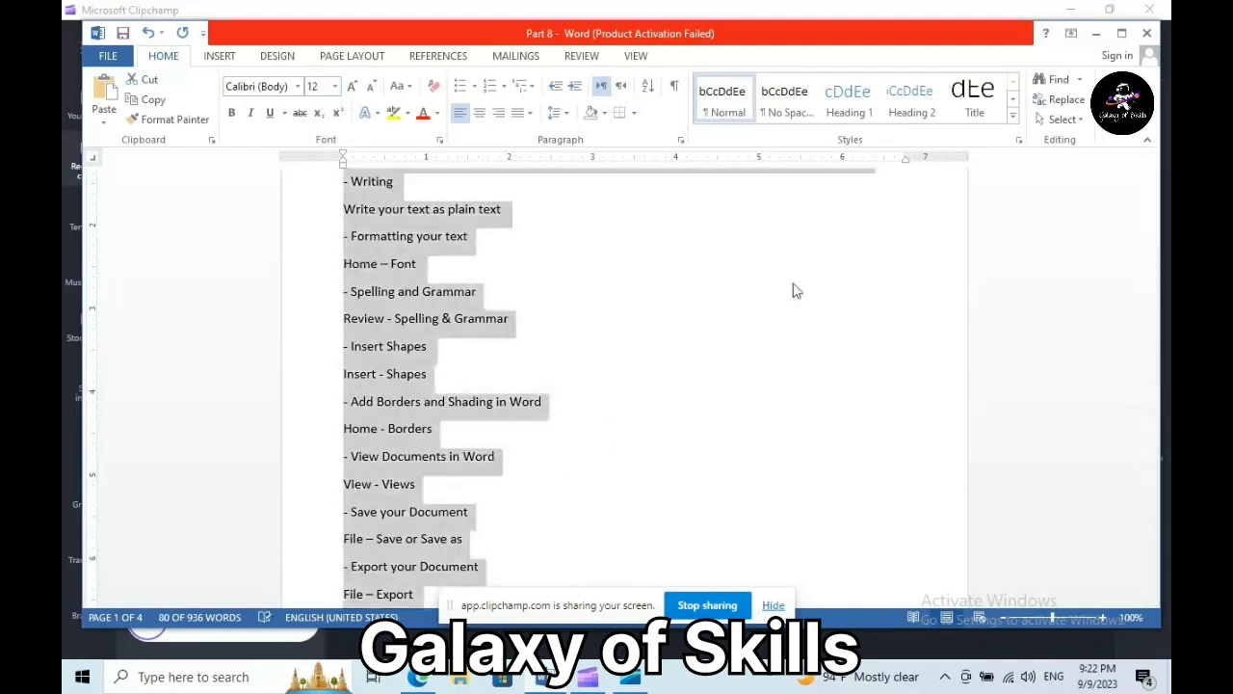
{"action": "left_click_drag", "start_coordinate": [1155, 212], "coordinate": [1155, 192]}
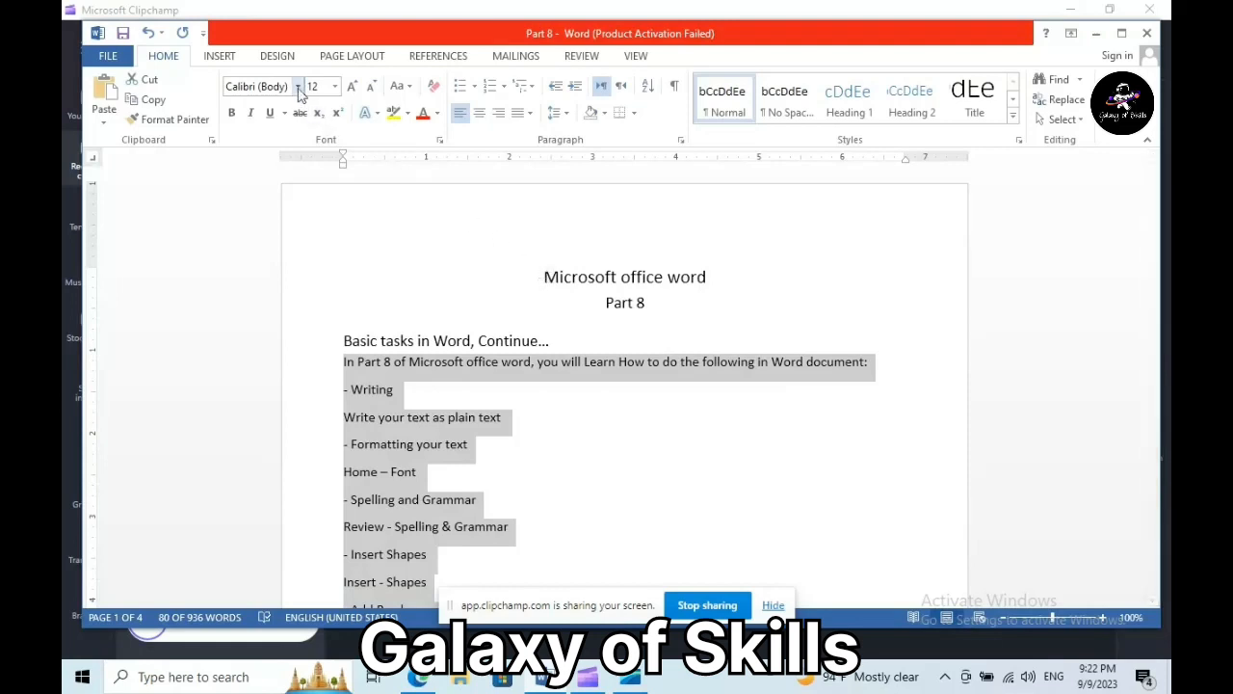
{"action": "left_click_drag", "start_coordinate": [544, 277], "coordinate": [699, 273]}
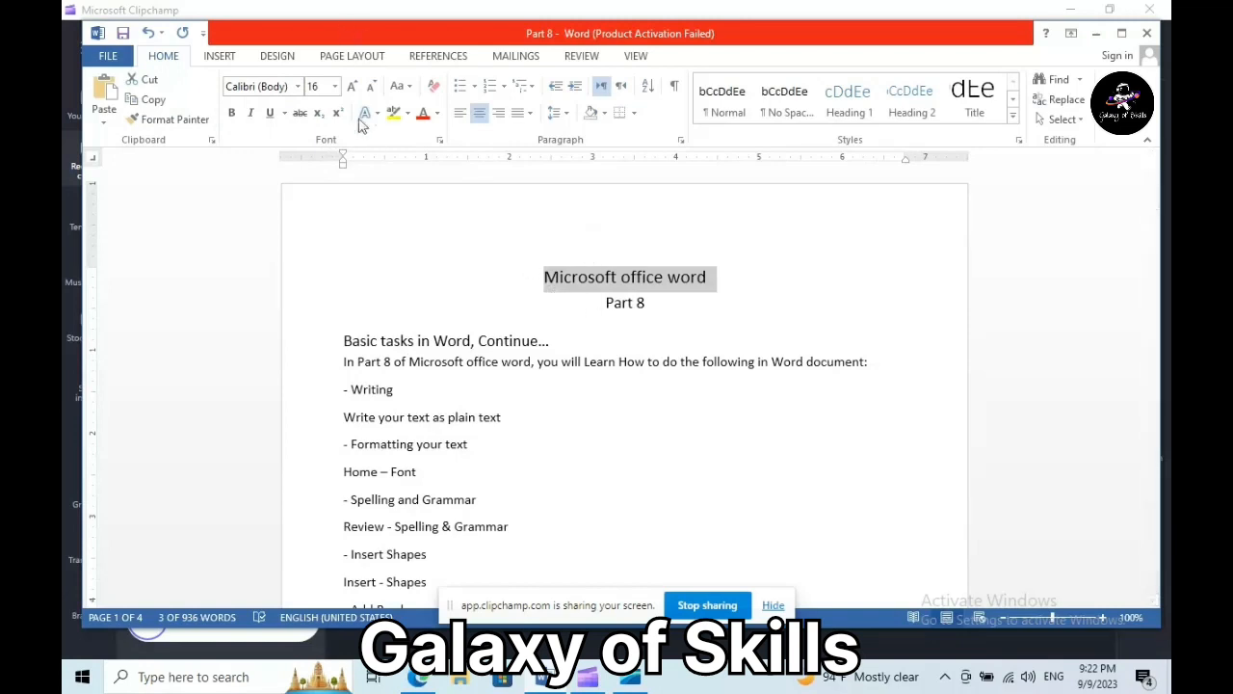
- Format the title in Times New Roman, purple and bold
{"action": "left_click", "coordinate": [297, 88]}
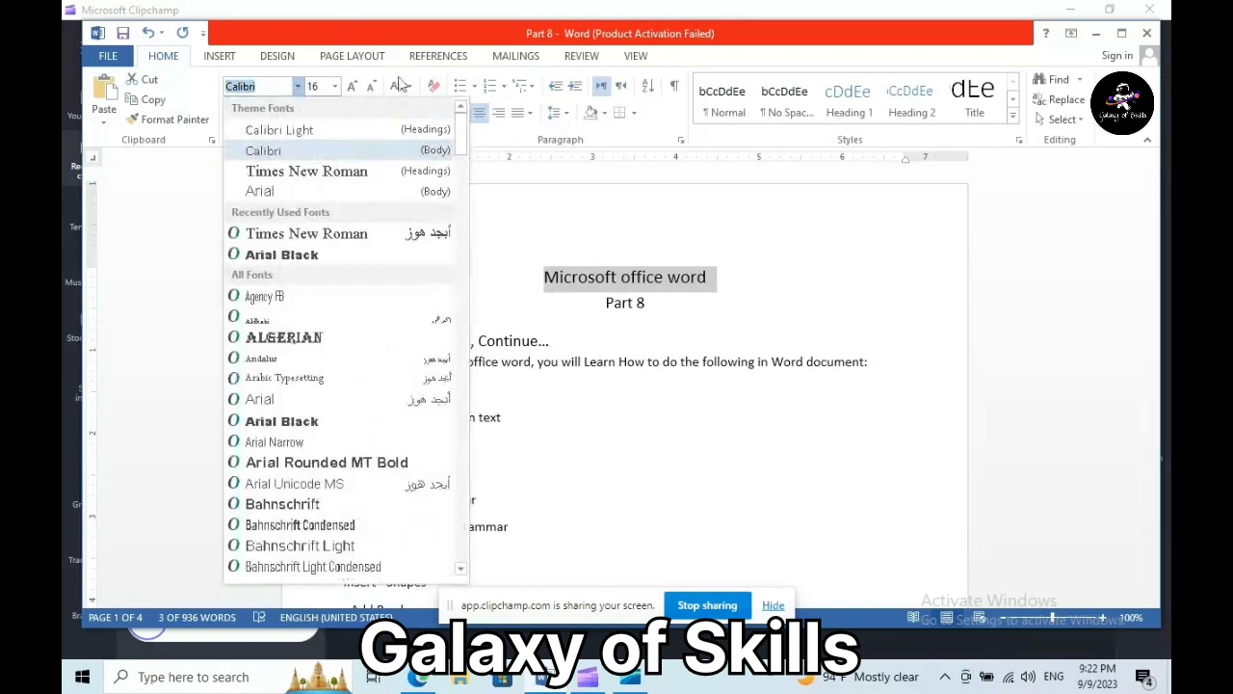
{"action": "left_click", "coordinate": [417, 171]}
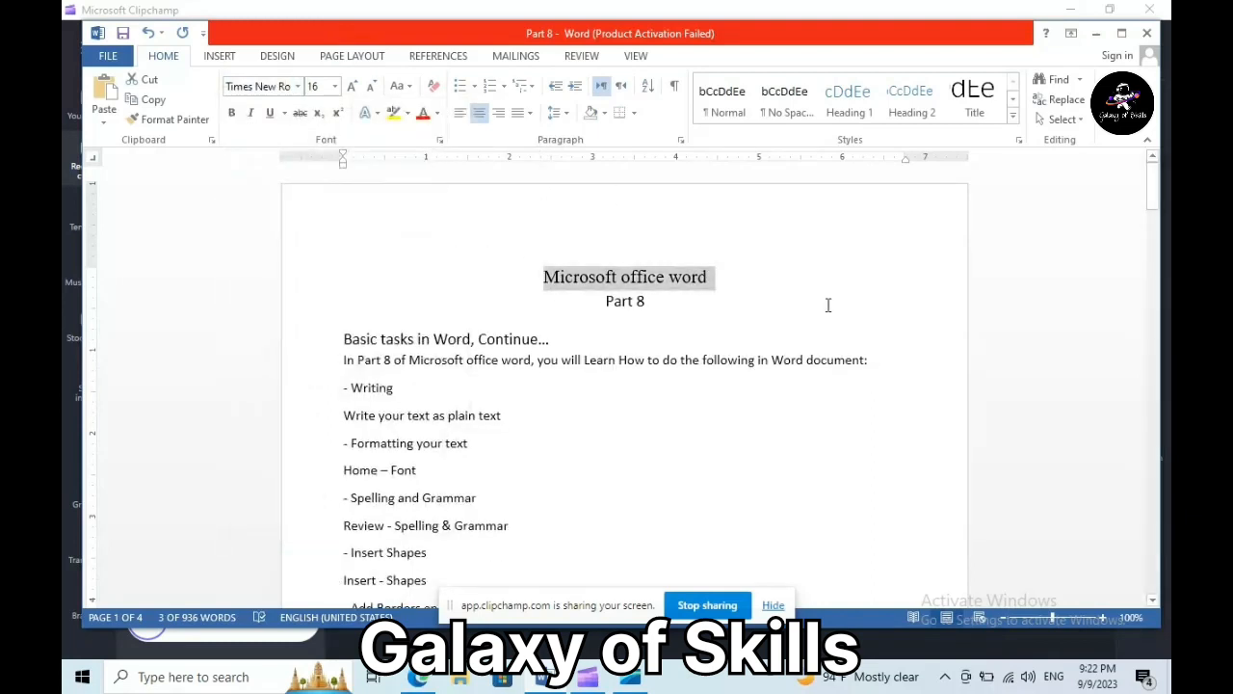
{"action": "left_click", "coordinate": [437, 115]}
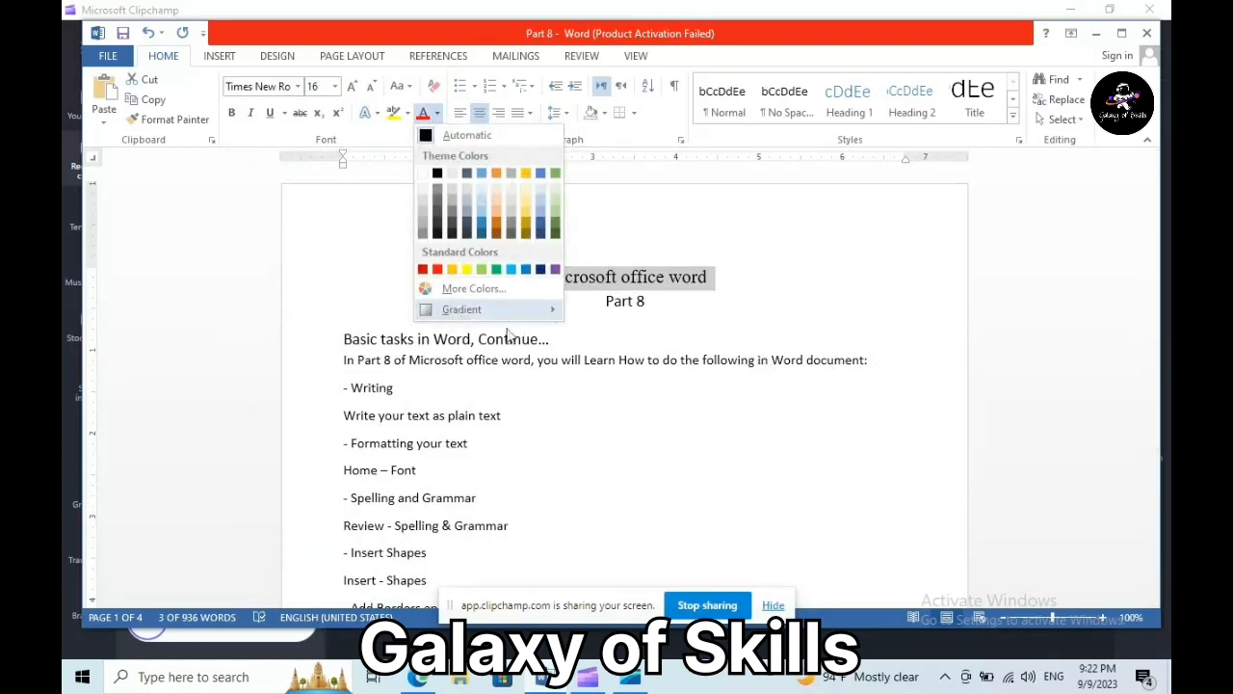
{"action": "mouse_move", "coordinate": [458, 309]}
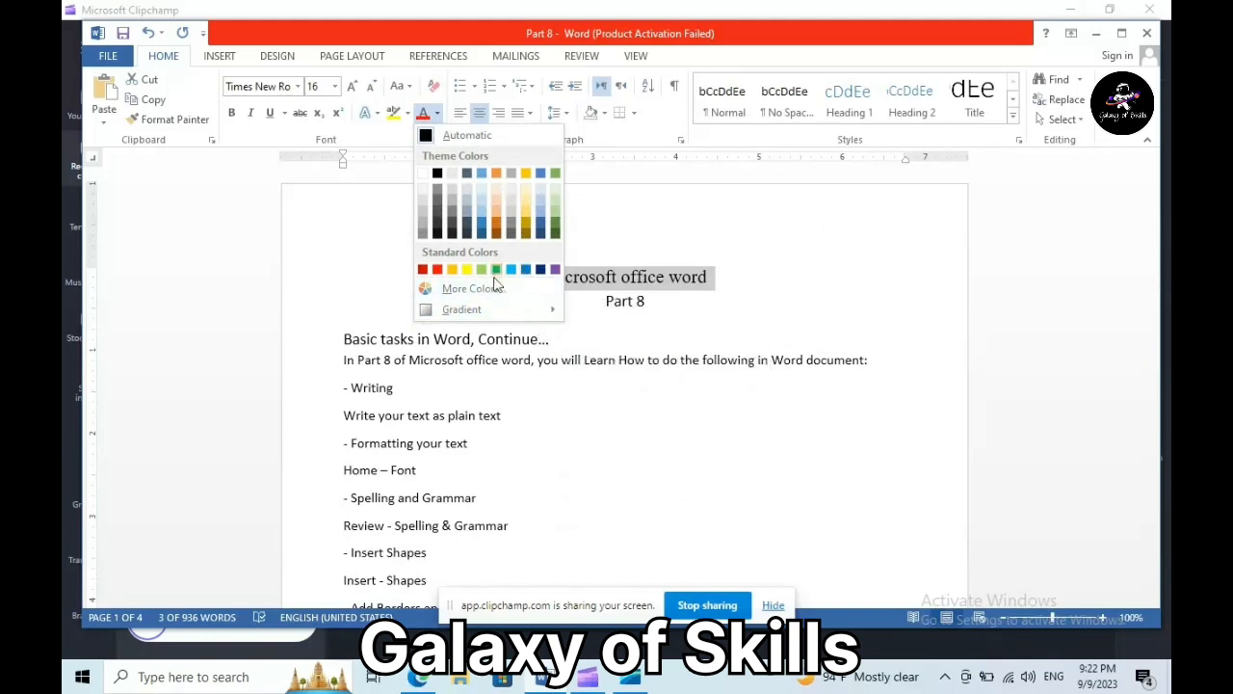
{"action": "left_click", "coordinate": [556, 270]}
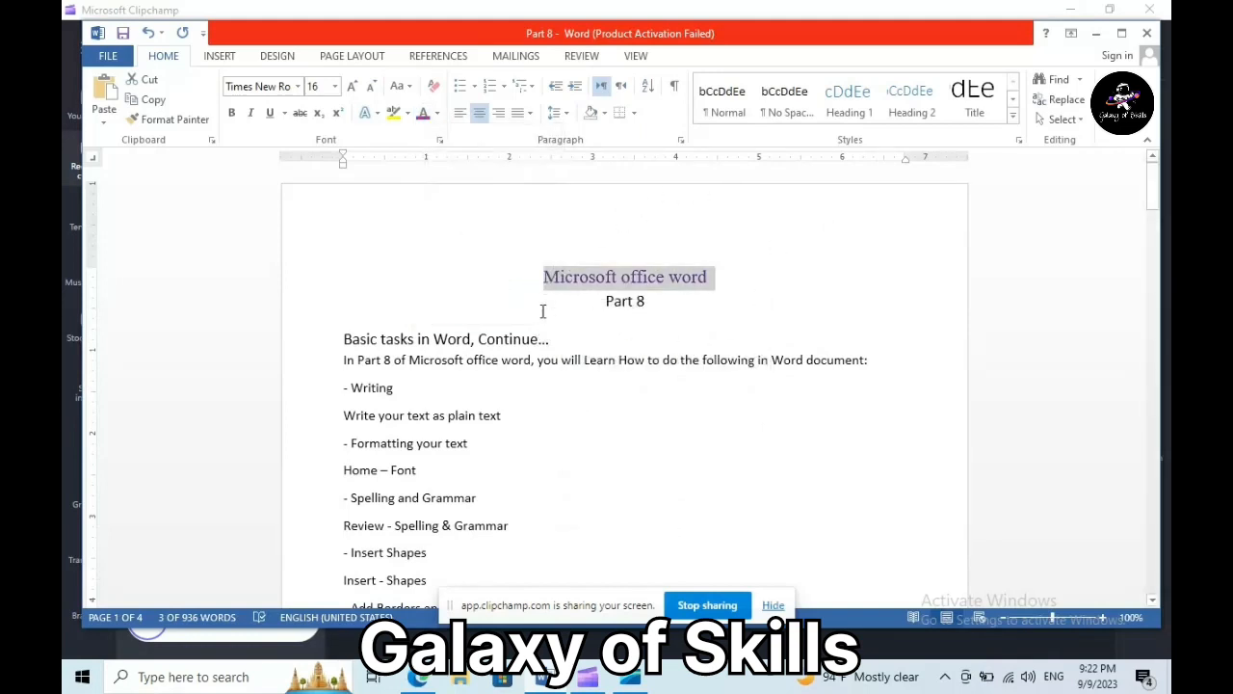
{"action": "left_click", "coordinate": [232, 114]}
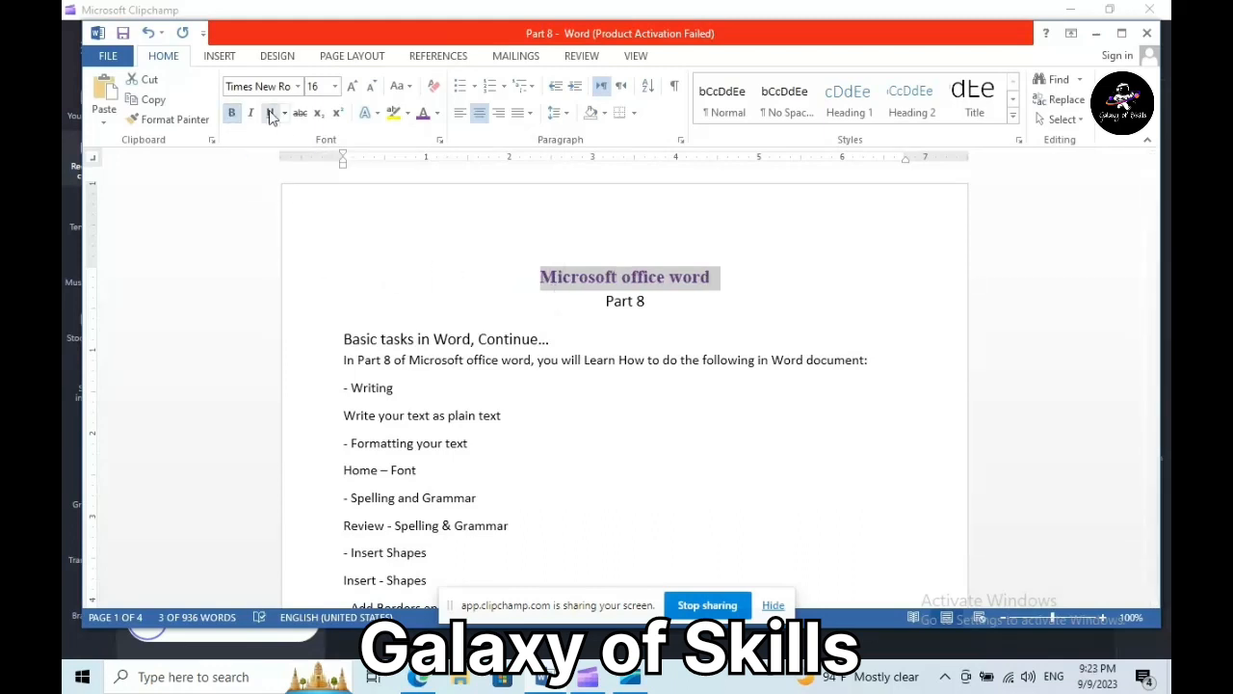
- Underline the title, and make 'Part 8' and the Basic tasks line bold, underlined and green
{"action": "left_click", "coordinate": [270, 113]}
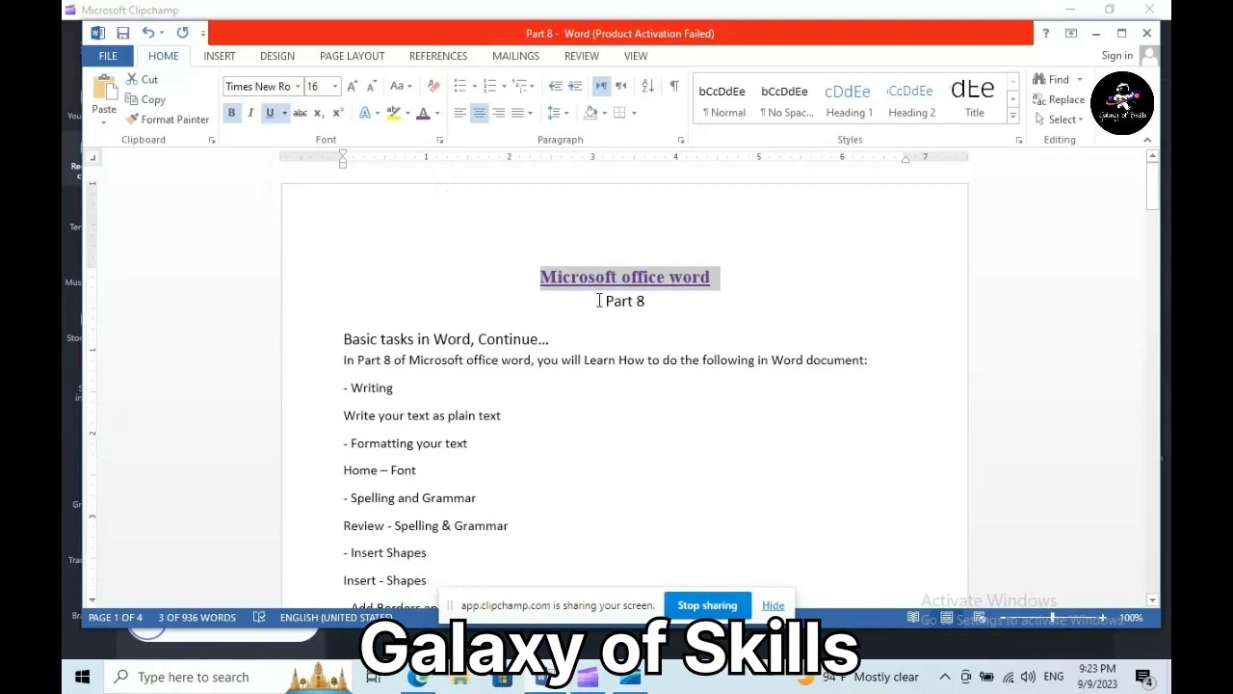
{"action": "left_click_drag", "start_coordinate": [604, 299], "coordinate": [665, 318]}
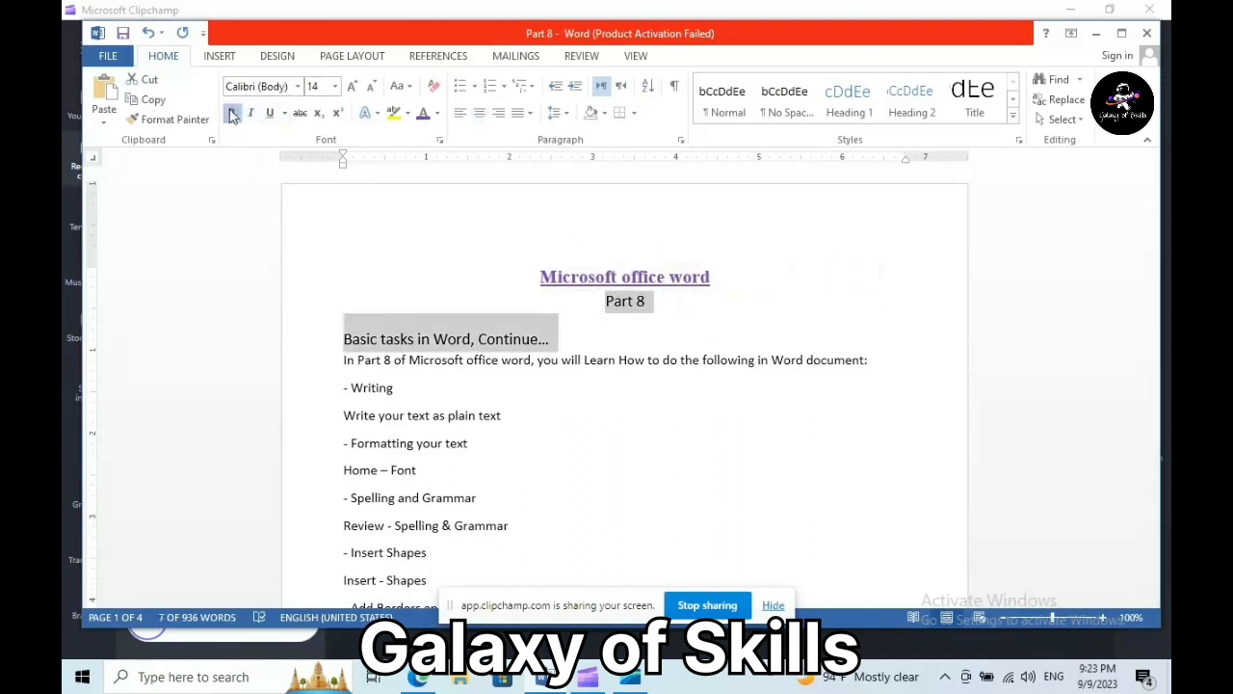
{"action": "key", "text": "ctrl+b"}
{"action": "left_click", "coordinate": [270, 112]}
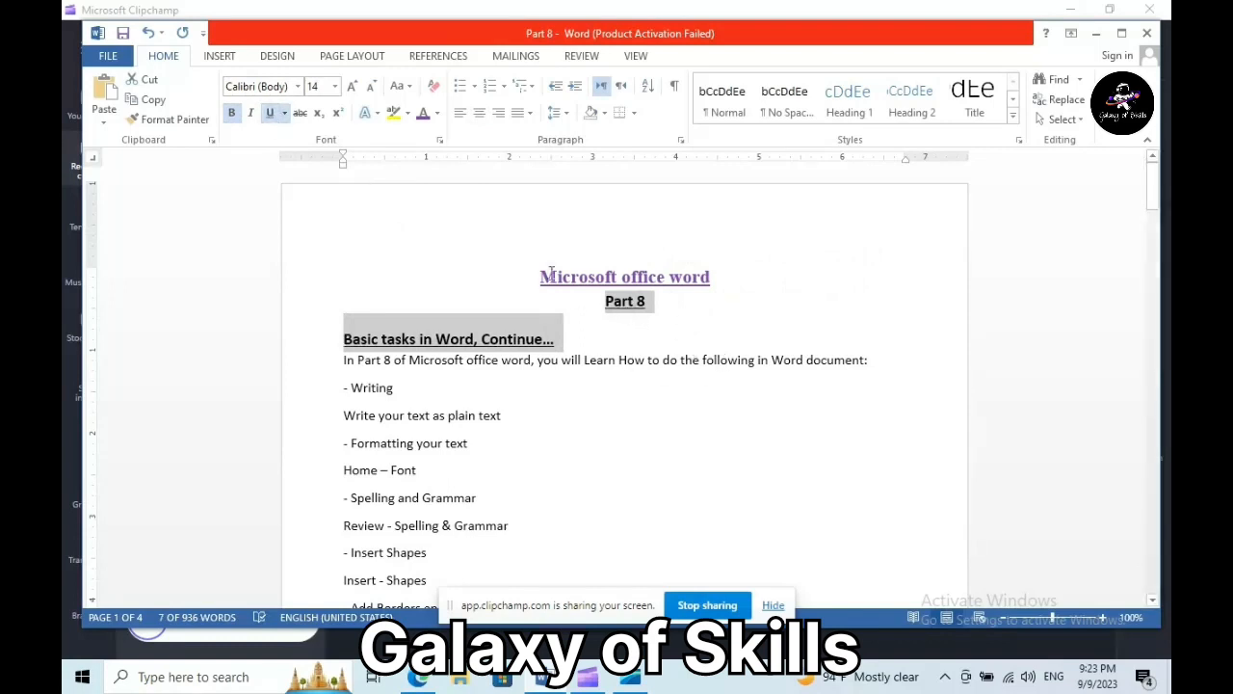
{"action": "left_click", "coordinate": [437, 114]}
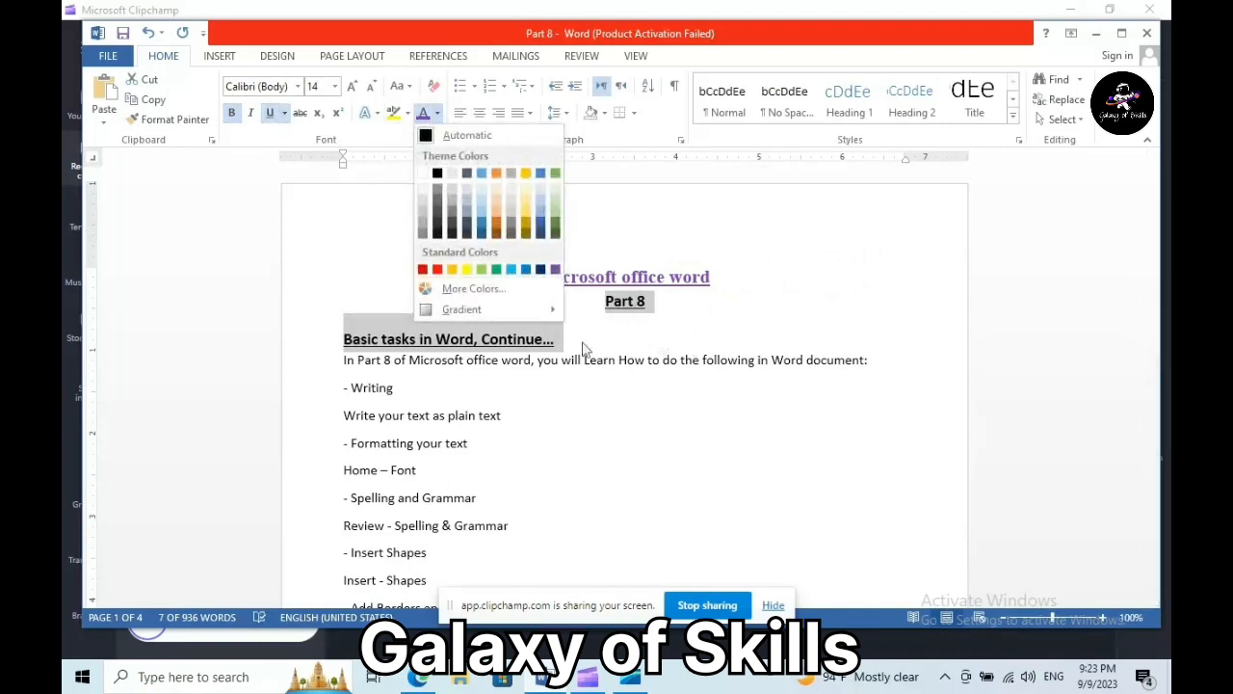
{"action": "left_click", "coordinate": [496, 270]}
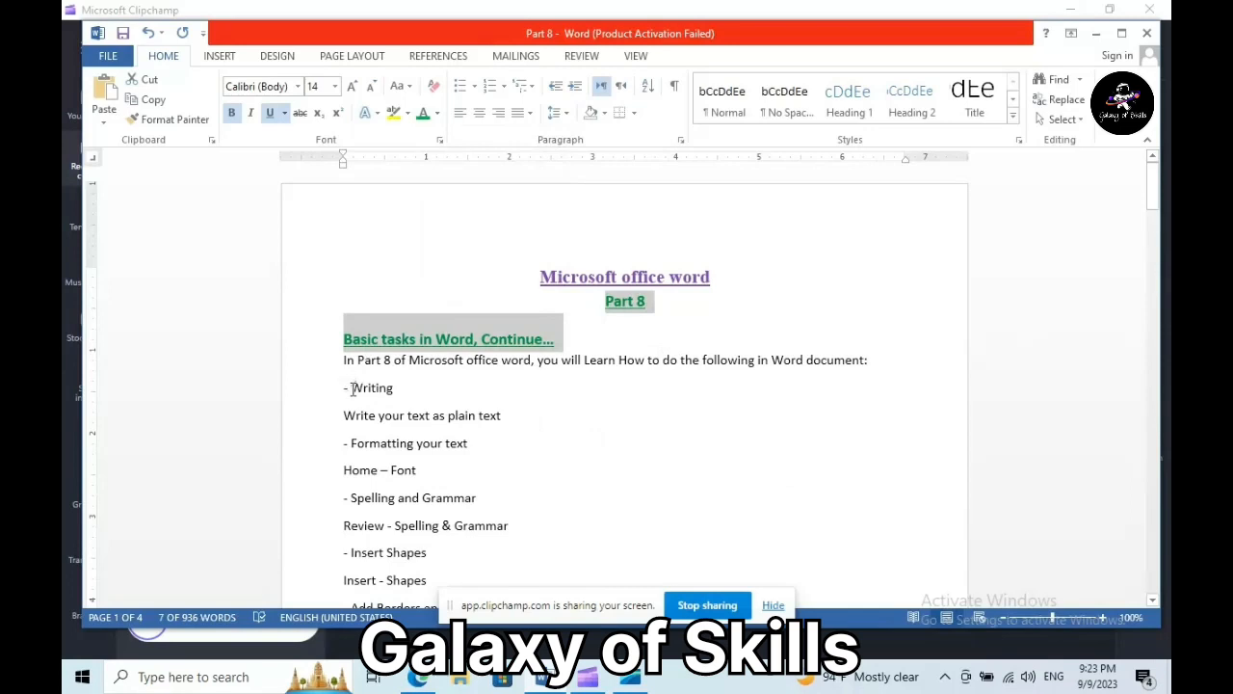
- Bold the dash lines from '- Writing' through '- View Documents in Word'
{"action": "left_click_drag", "start_coordinate": [352, 388], "coordinate": [387, 389]}
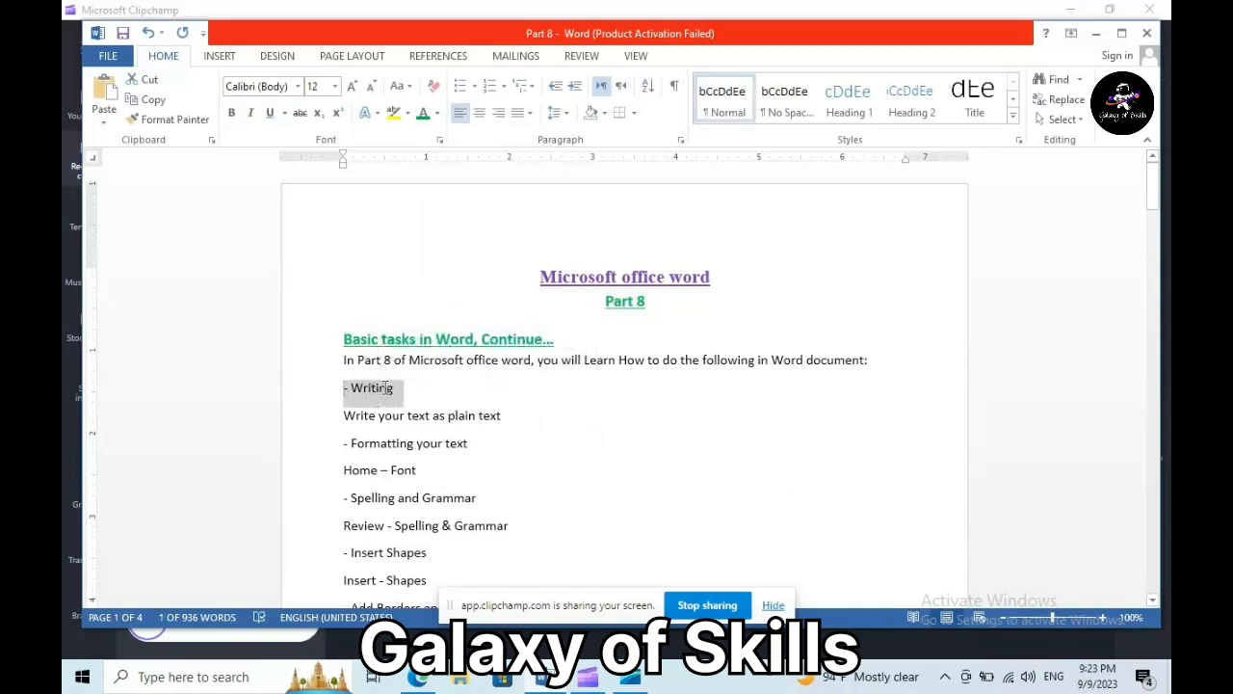
{"action": "left_click", "coordinate": [232, 113]}
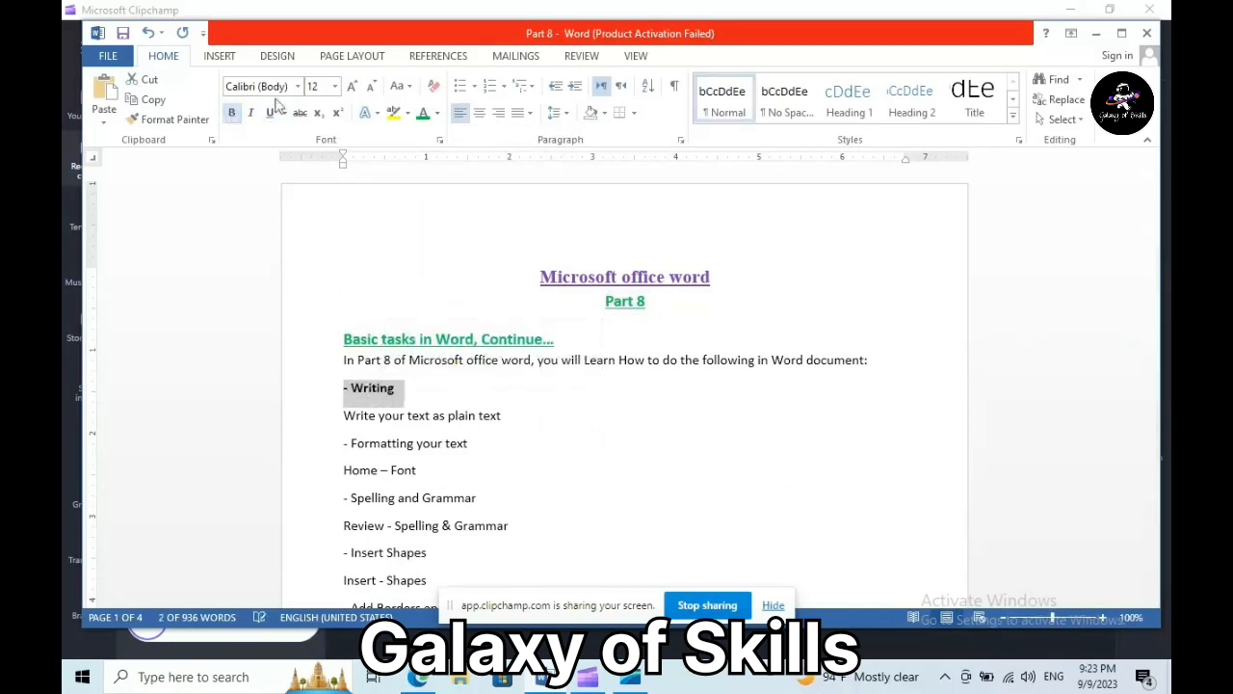
{"action": "scroll", "coordinate": [499, 384], "scroll_direction": "down", "scroll_amount": 2}
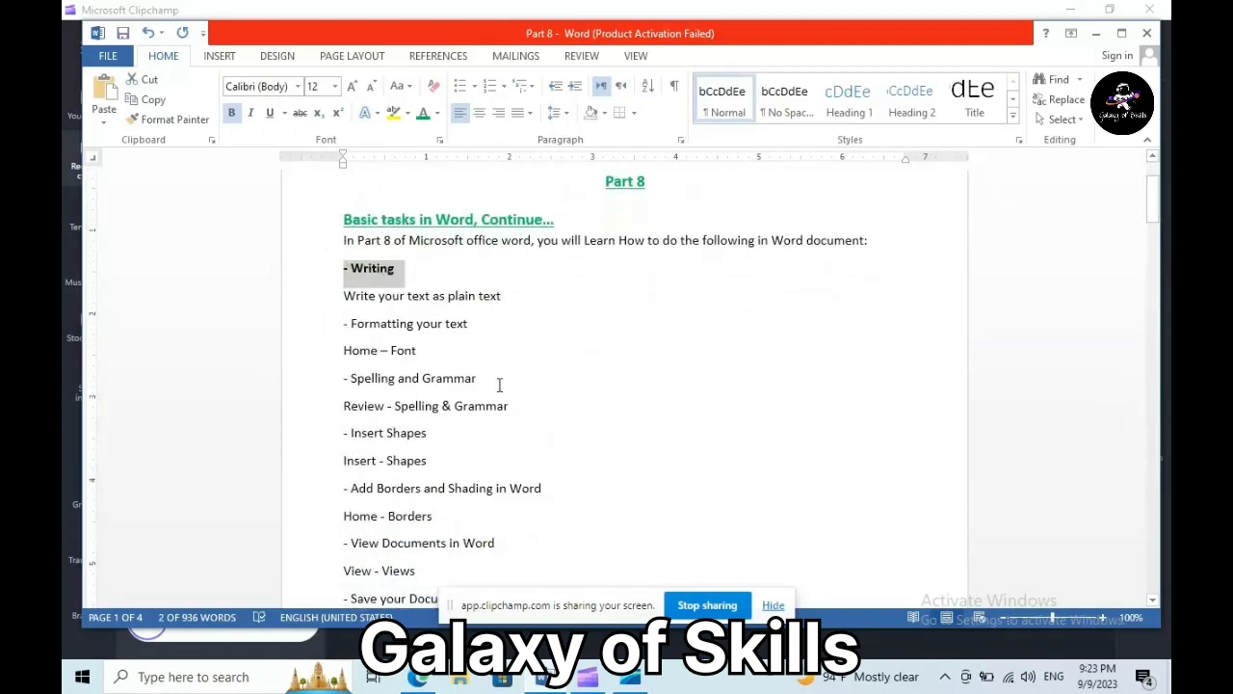
{"action": "left_click_drag", "start_coordinate": [335, 322], "coordinate": [476, 324]}
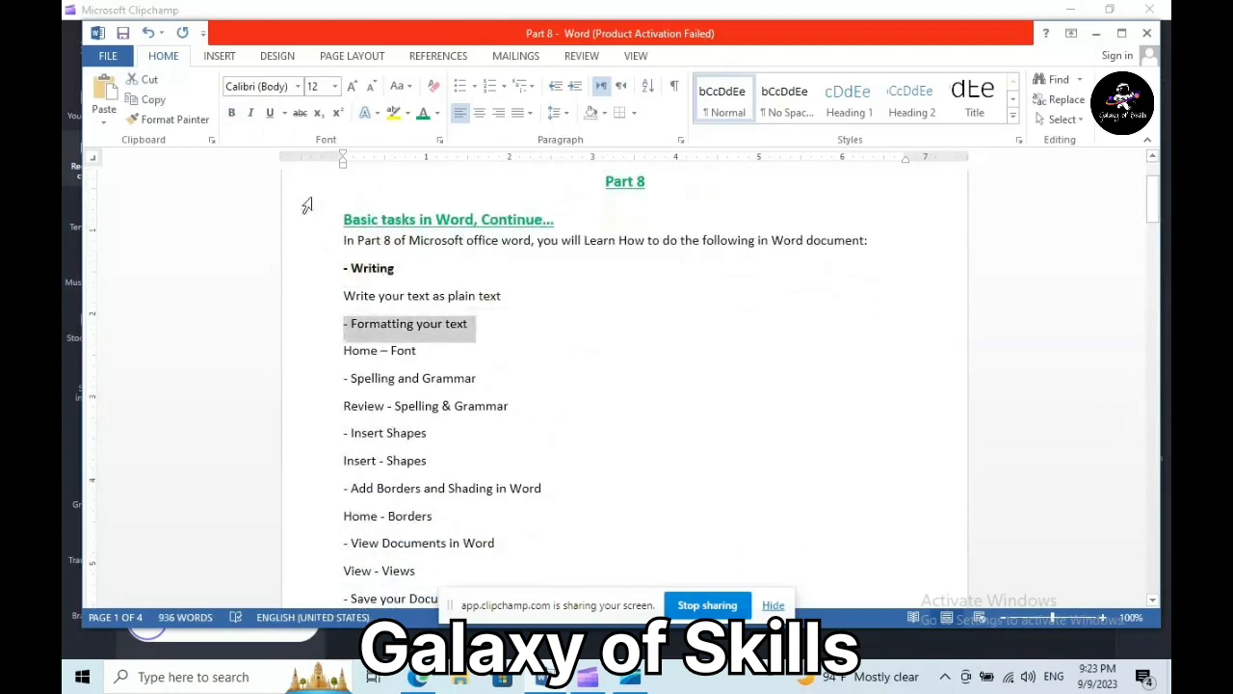
{"action": "left_click", "coordinate": [232, 113]}
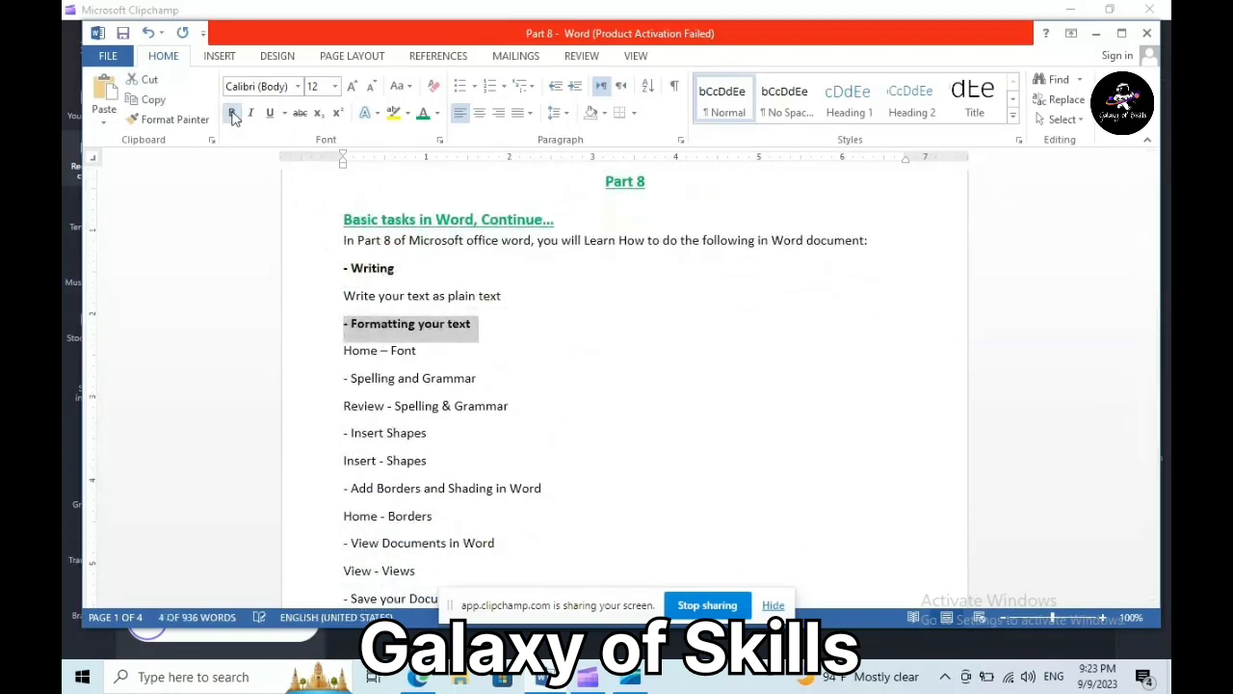
{"action": "left_click", "coordinate": [326, 385]}
{"action": "left_click", "coordinate": [233, 113]}
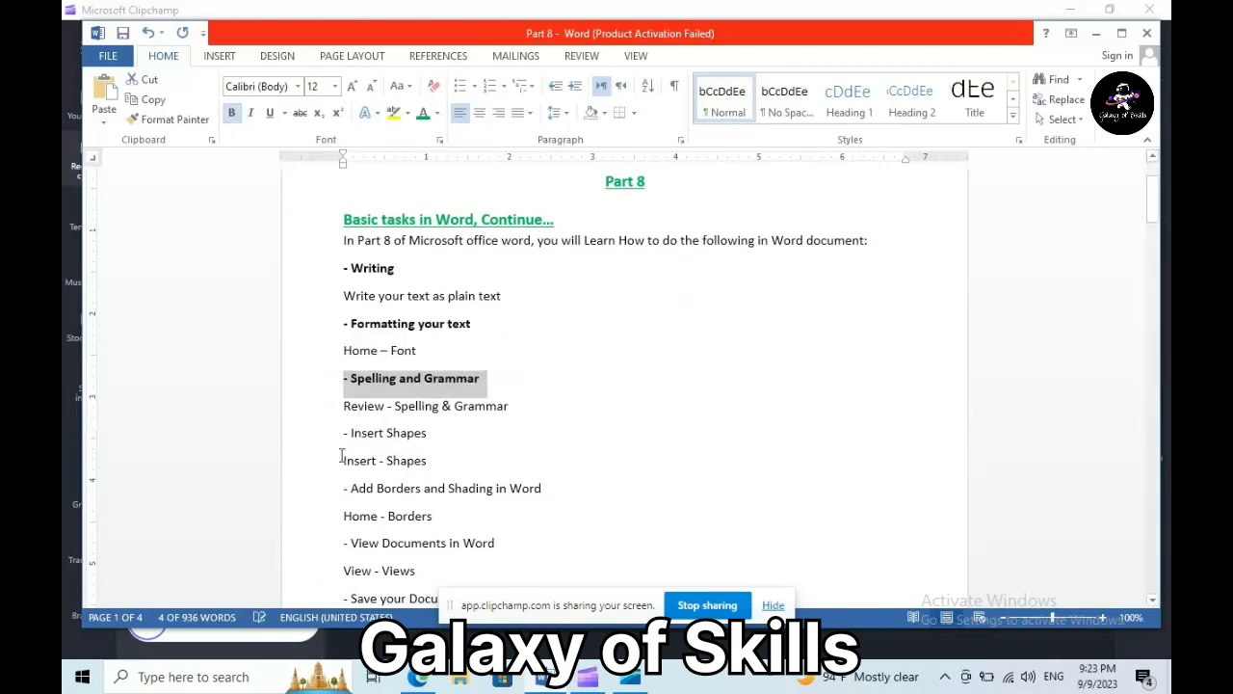
{"action": "left_click", "coordinate": [324, 435]}
{"action": "left_click", "coordinate": [232, 113]}
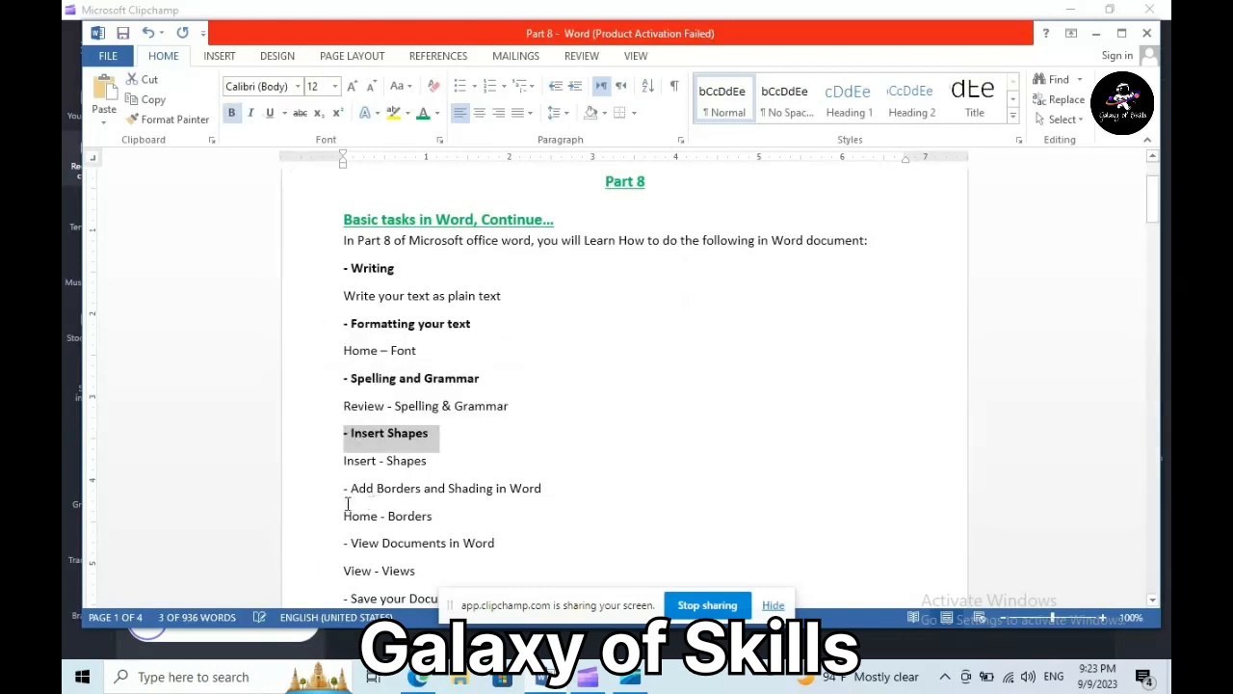
{"action": "left_click", "coordinate": [308, 490]}
{"action": "left_click", "coordinate": [232, 113]}
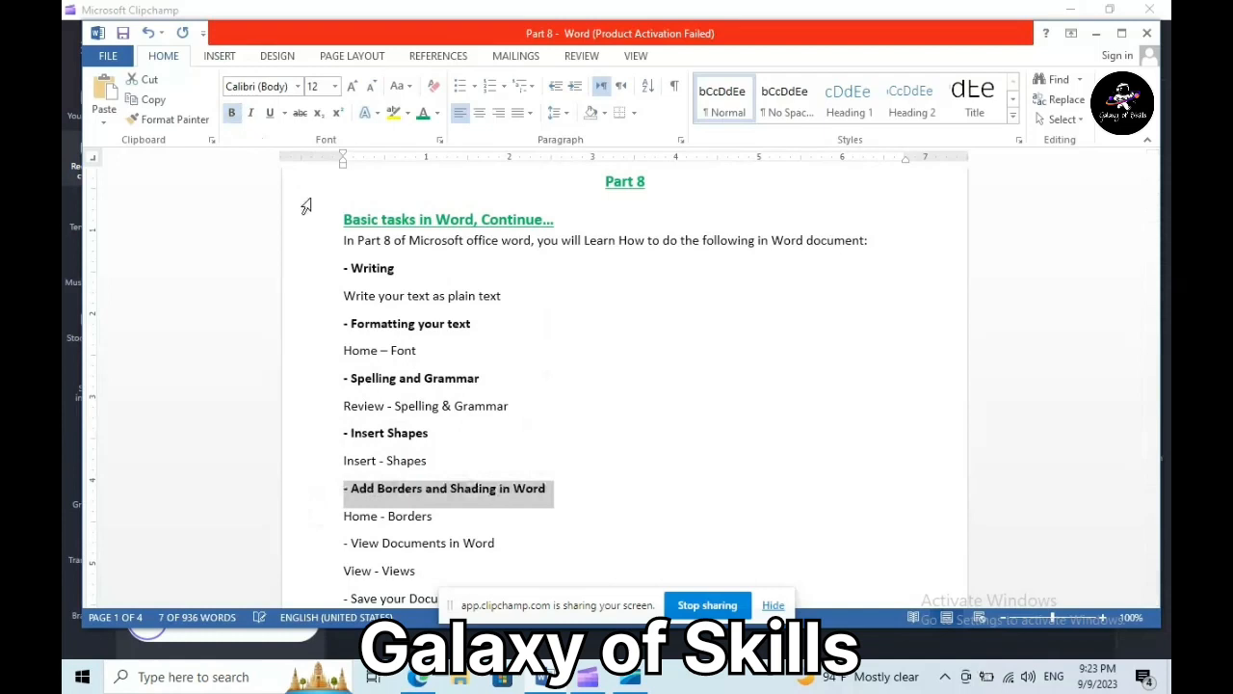
{"action": "left_click", "coordinate": [320, 542]}
{"action": "left_click", "coordinate": [232, 112]}
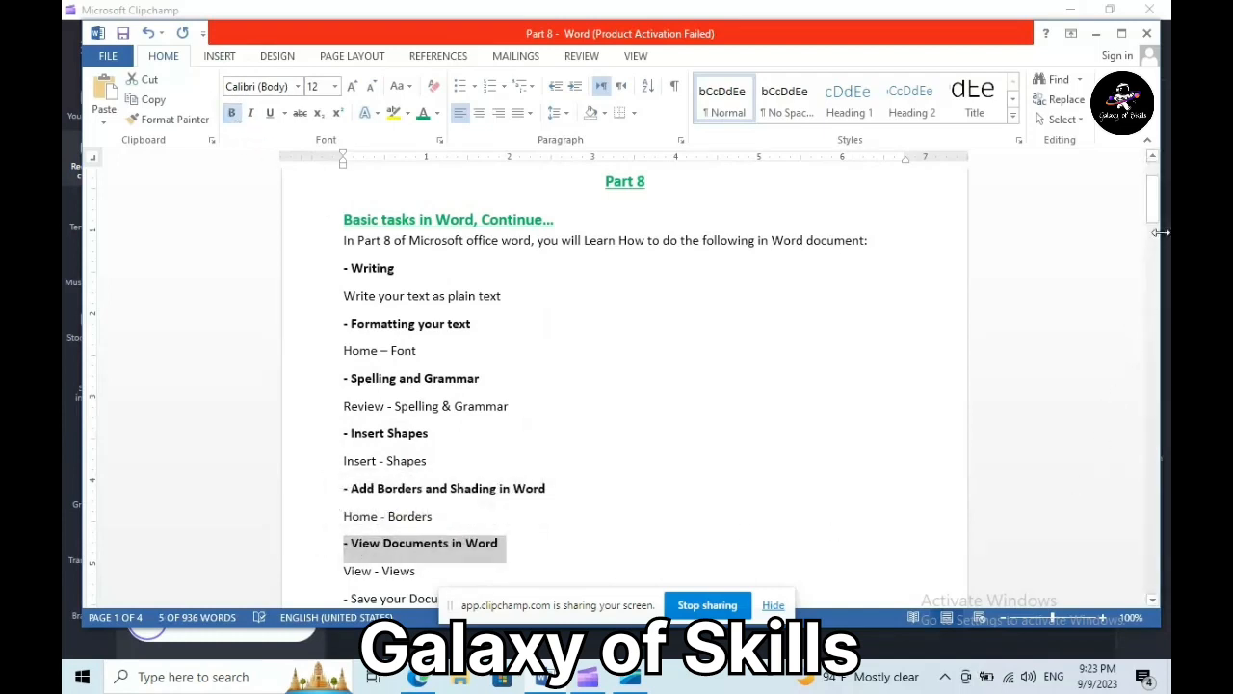
- Bold the '- Save your Document' and '- Export your Document' lines
{"action": "left_click_drag", "start_coordinate": [1152, 193], "coordinate": [1152, 207]}
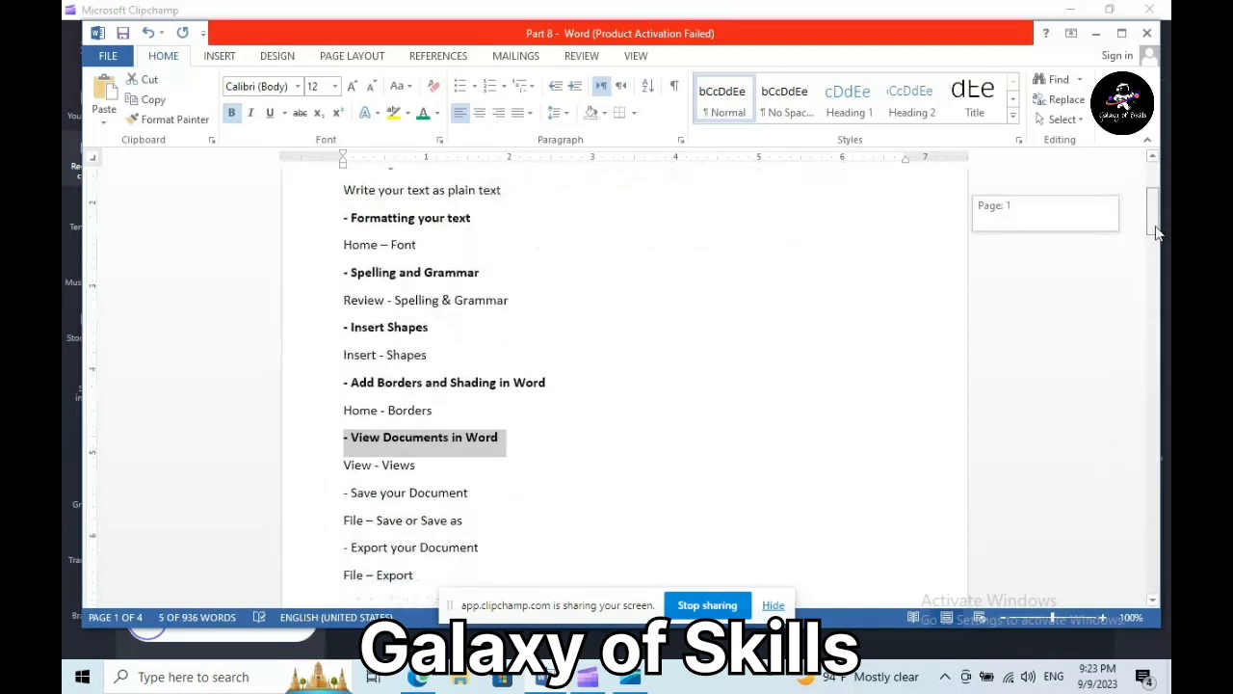
{"action": "left_click", "coordinate": [306, 488]}
{"action": "left_click", "coordinate": [233, 112]}
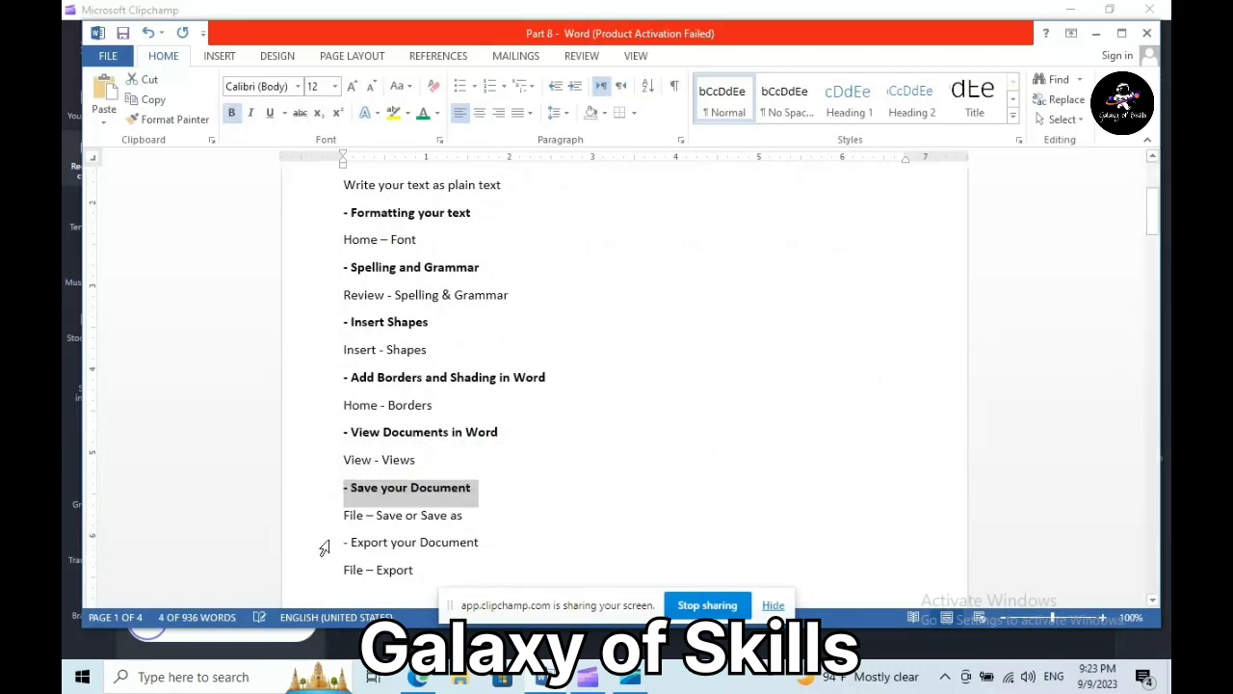
{"action": "left_click", "coordinate": [324, 546]}
{"action": "left_click", "coordinate": [233, 115]}
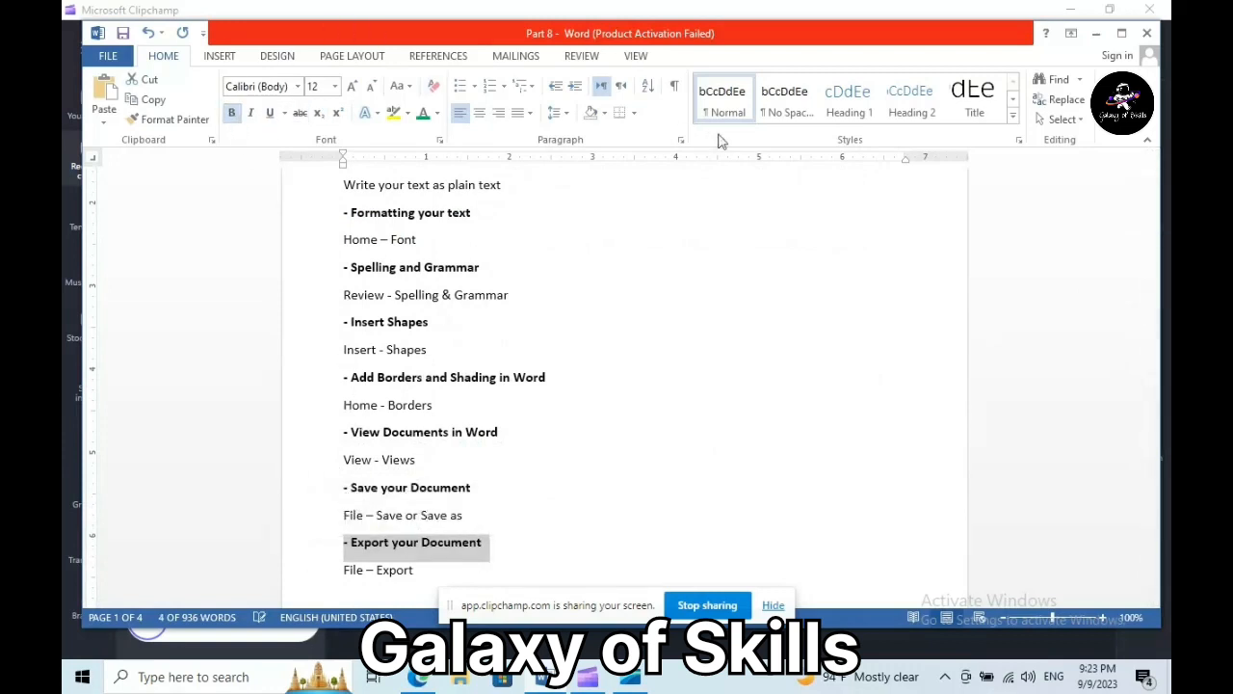
{"action": "left_click_drag", "start_coordinate": [1154, 222], "coordinate": [1159, 185]}
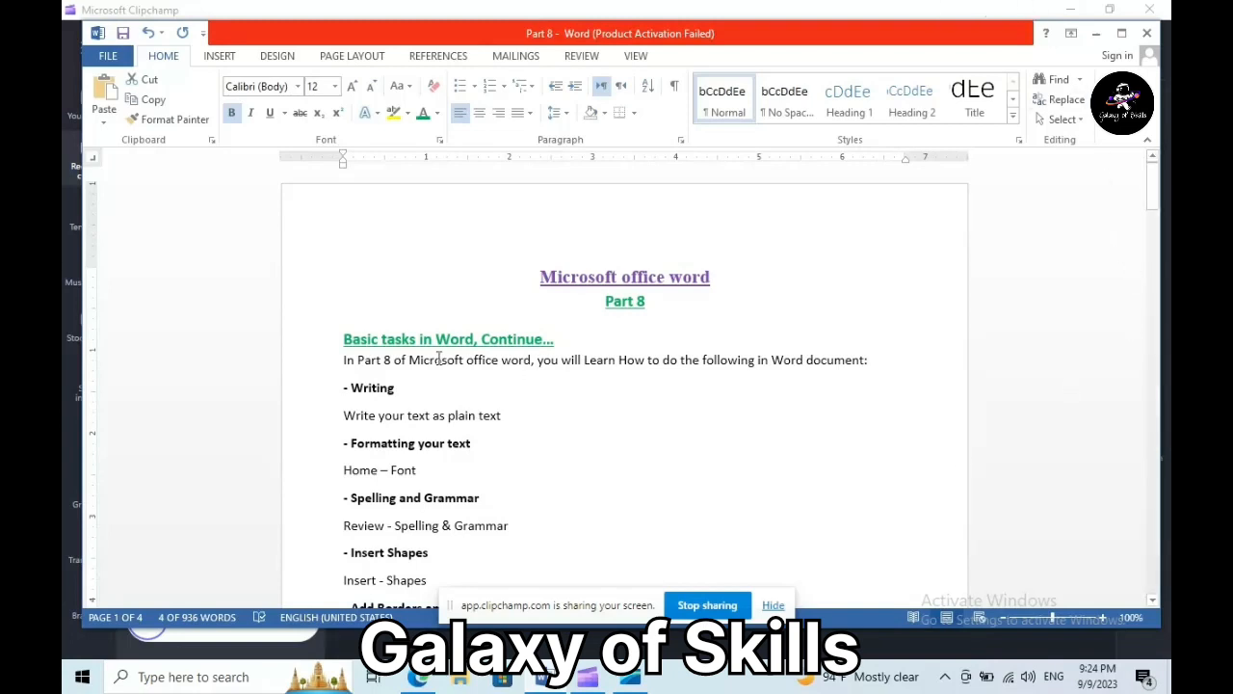
- Spell-check the '- Writing' to 'Home – Font' lines, then the rest of the document
{"action": "left_click_drag", "start_coordinate": [337, 391], "coordinate": [517, 466]}
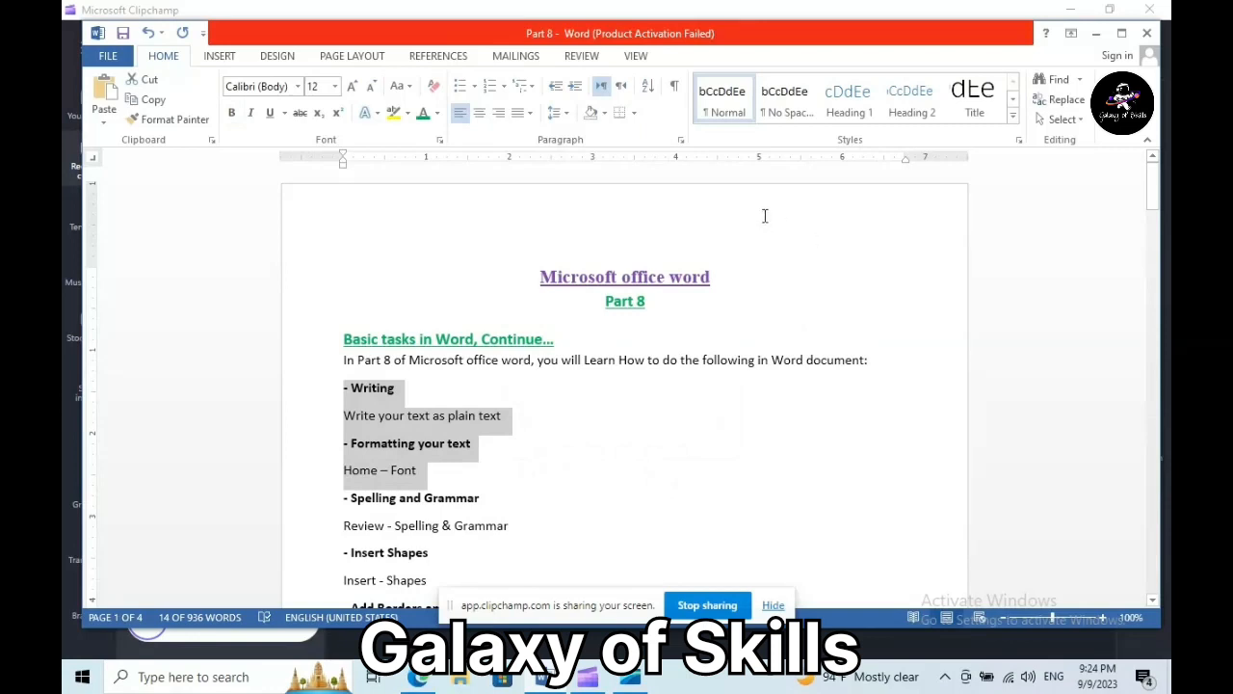
{"action": "left_click", "coordinate": [579, 59]}
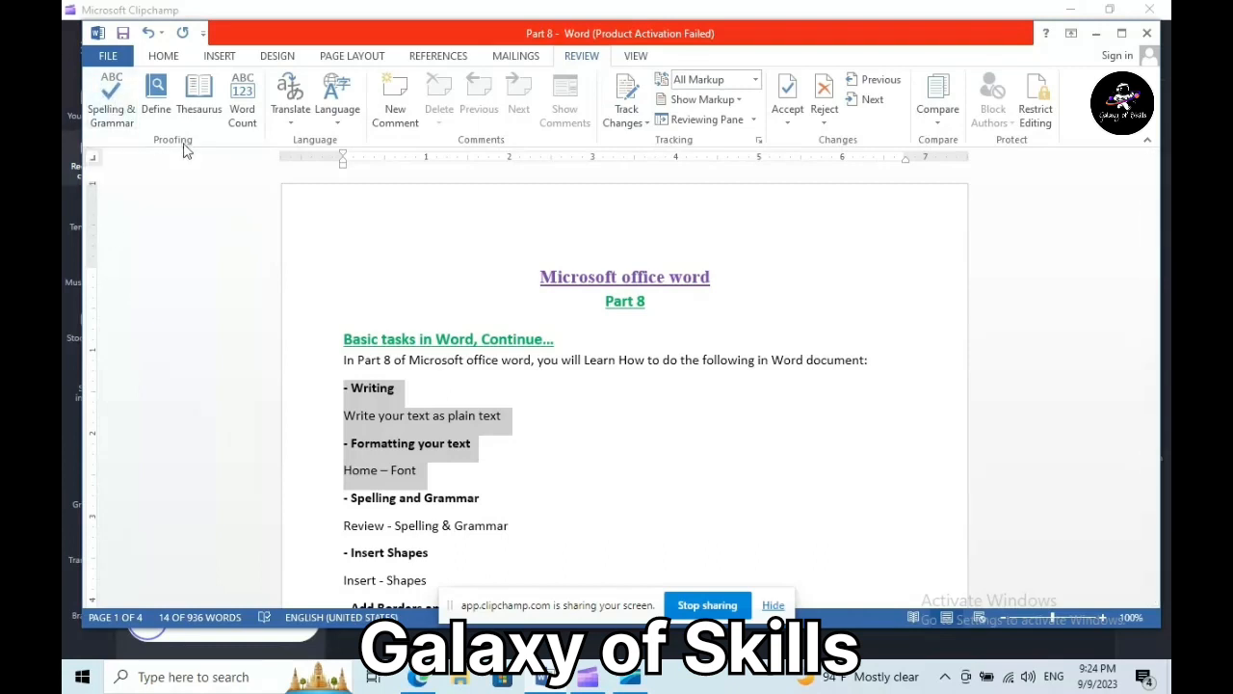
{"action": "left_click", "coordinate": [111, 104]}
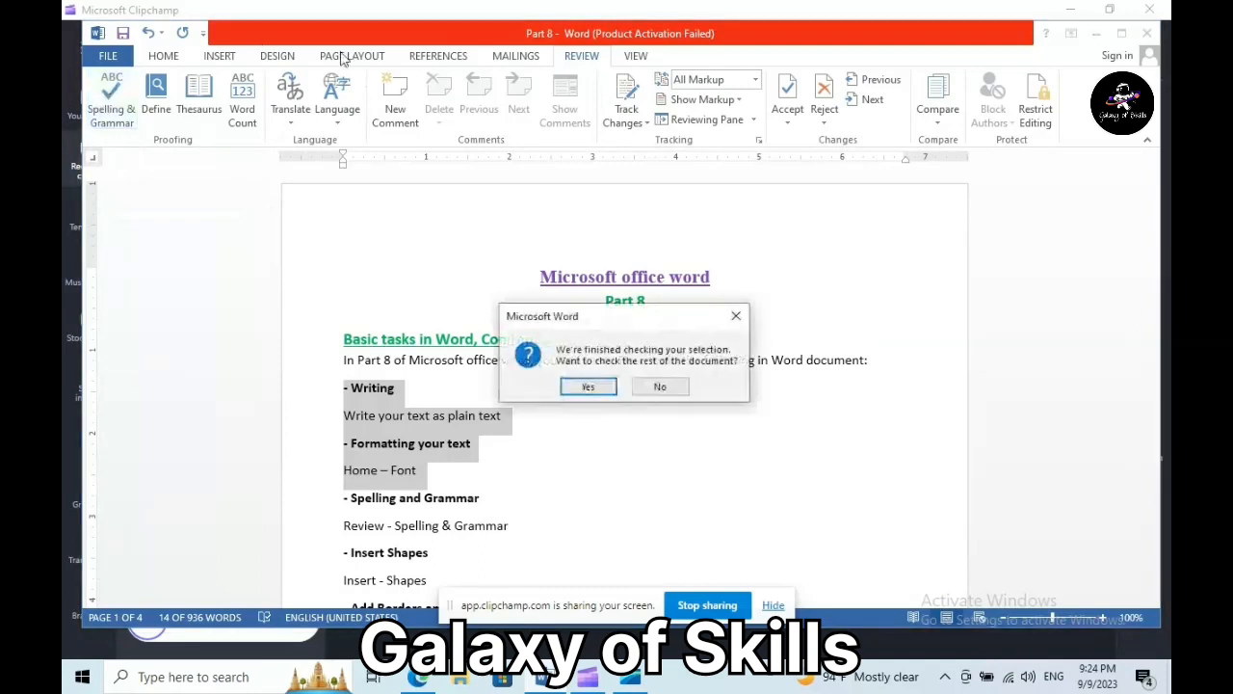
{"action": "left_click", "coordinate": [587, 388]}
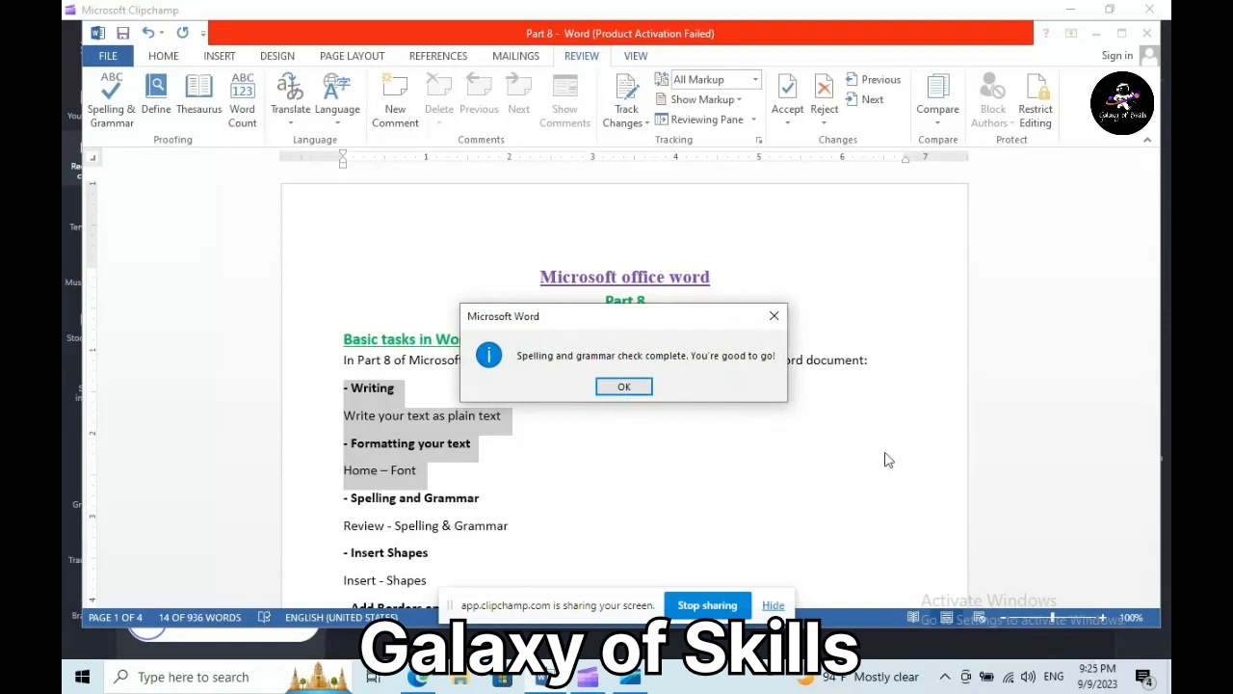
{"action": "left_click", "coordinate": [624, 388]}
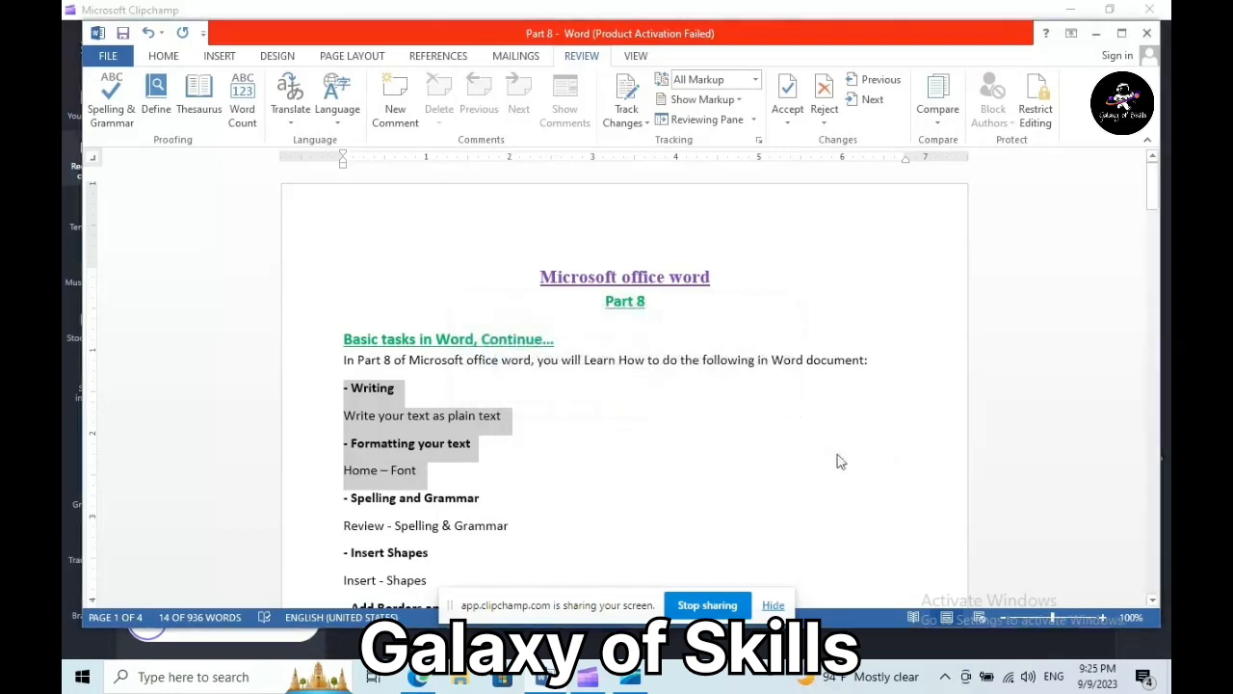
{"action": "left_click_drag", "start_coordinate": [342, 498], "coordinate": [532, 533]}
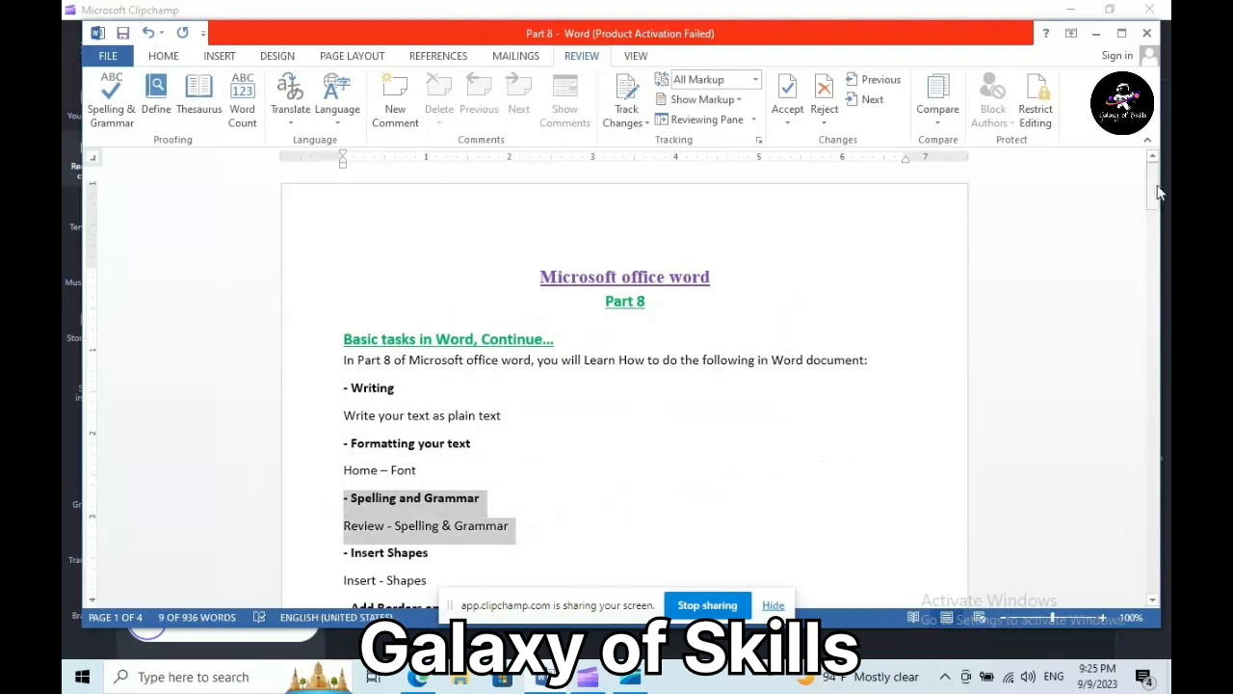
- Draw a horizontal scroll banner from Stars and Banners below 'File – Export'
{"action": "left_click_drag", "start_coordinate": [1157, 199], "coordinate": [1159, 227]}
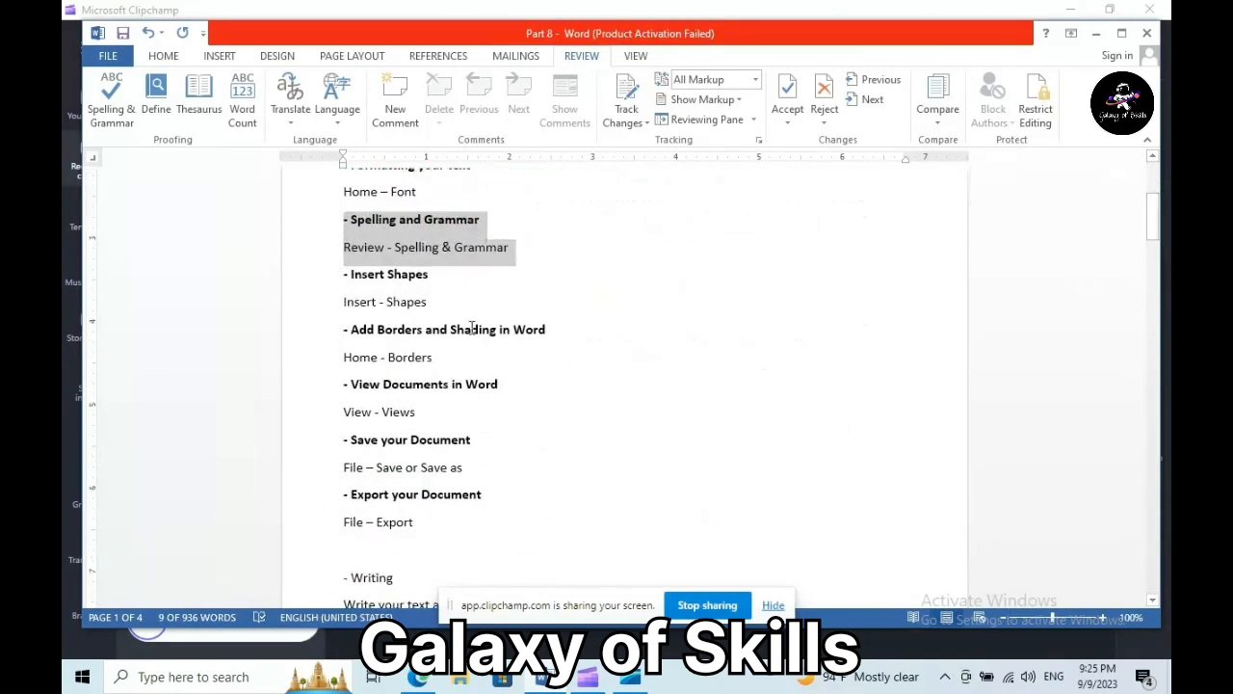
{"action": "left_click", "coordinate": [220, 55]}
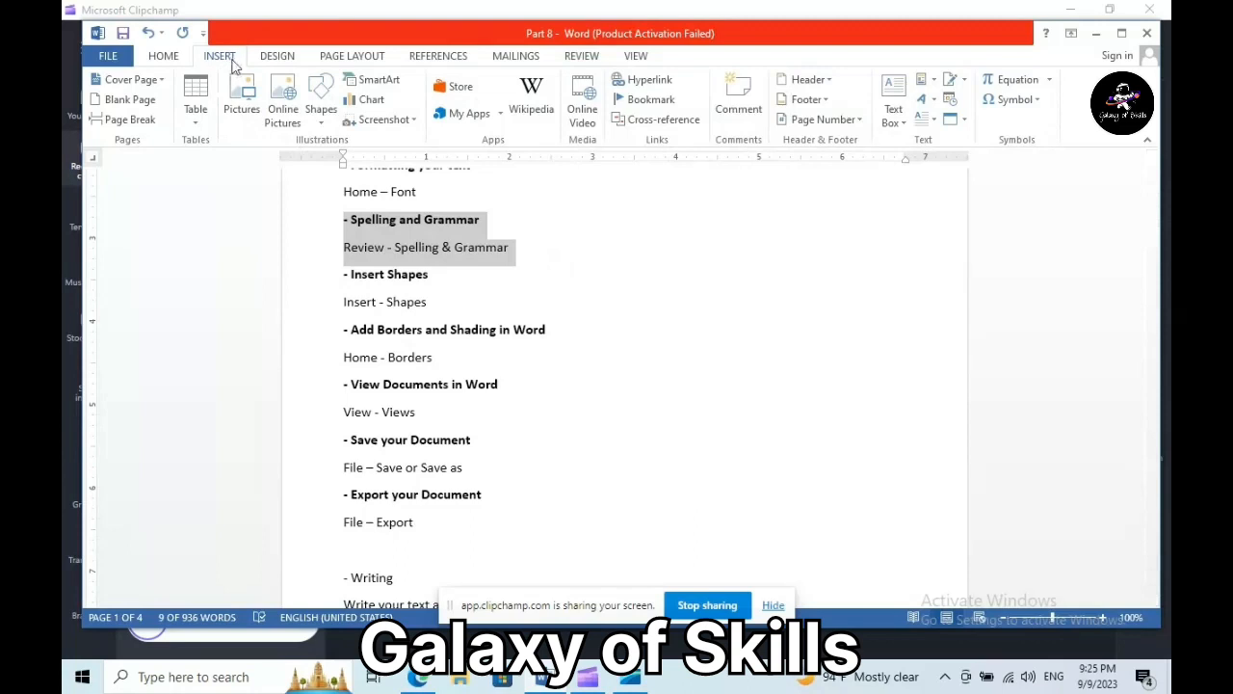
{"action": "left_click", "coordinate": [322, 117]}
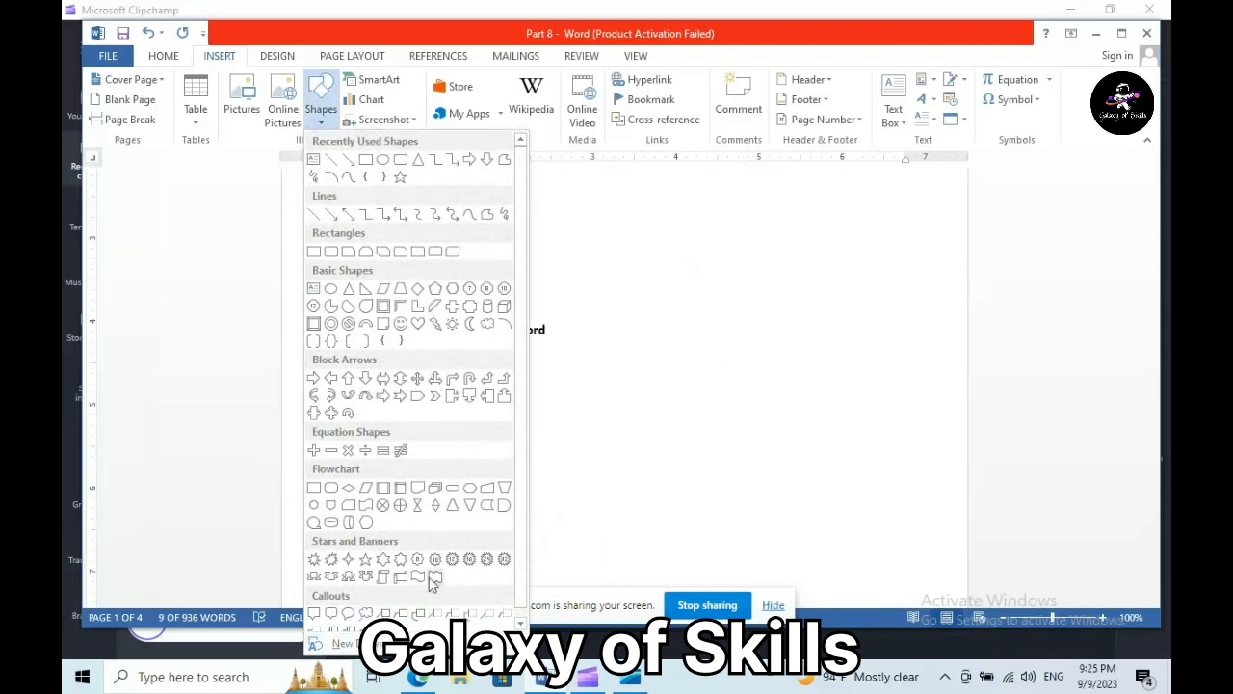
{"action": "left_click", "coordinate": [400, 578]}
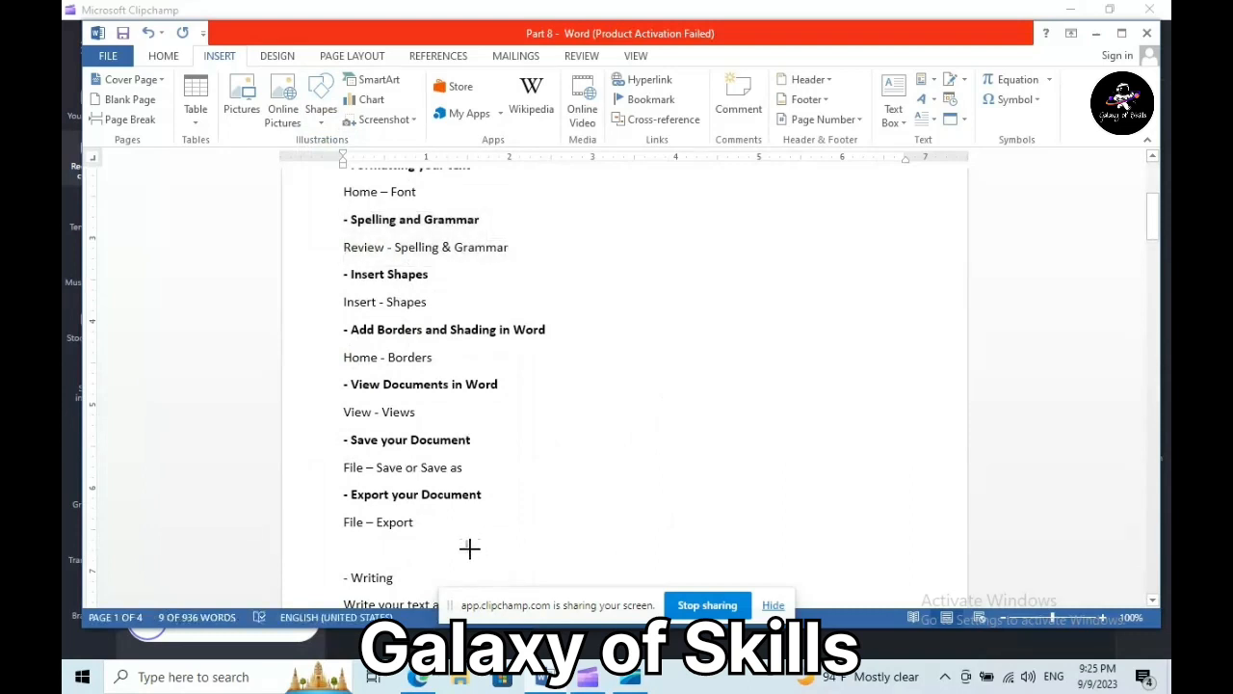
{"action": "left_click_drag", "start_coordinate": [471, 553], "coordinate": [700, 428]}
- Add blank lines above '- Writing' and move and enlarge the banner to fill them
{"action": "left_click", "coordinate": [343, 412]}
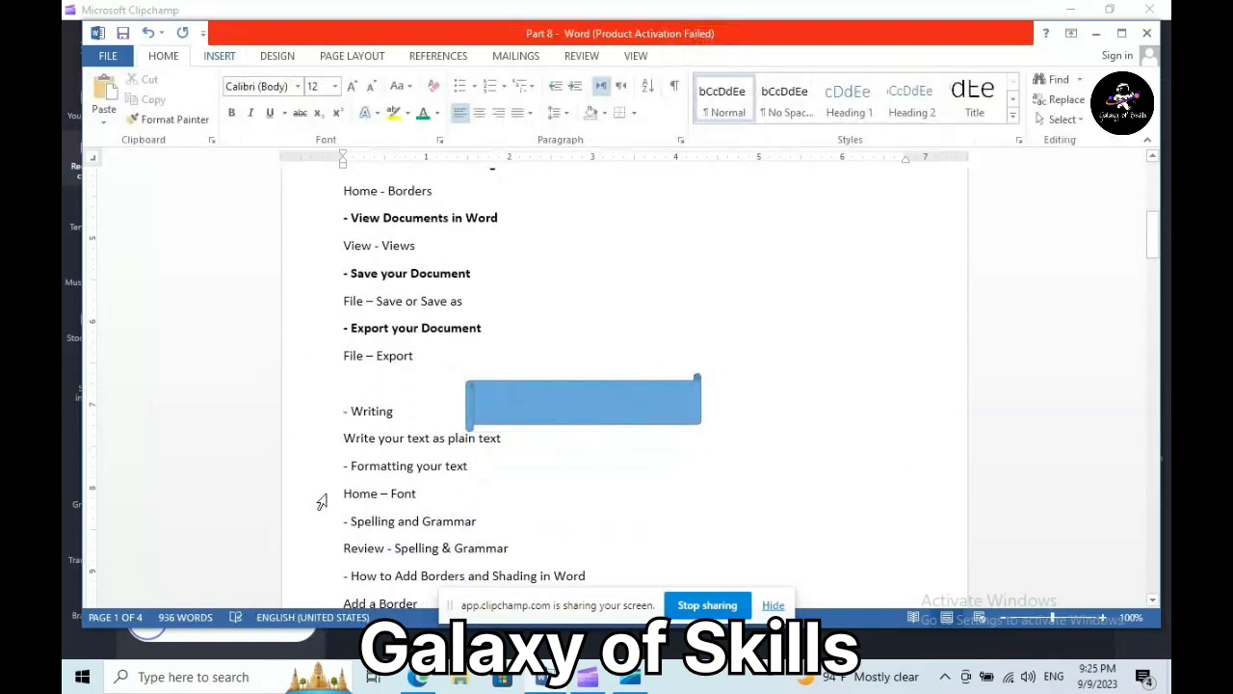
{"action": "key", "text": "Return"}
{"action": "key", "text": "Return"}
{"action": "key", "text": "Return"}
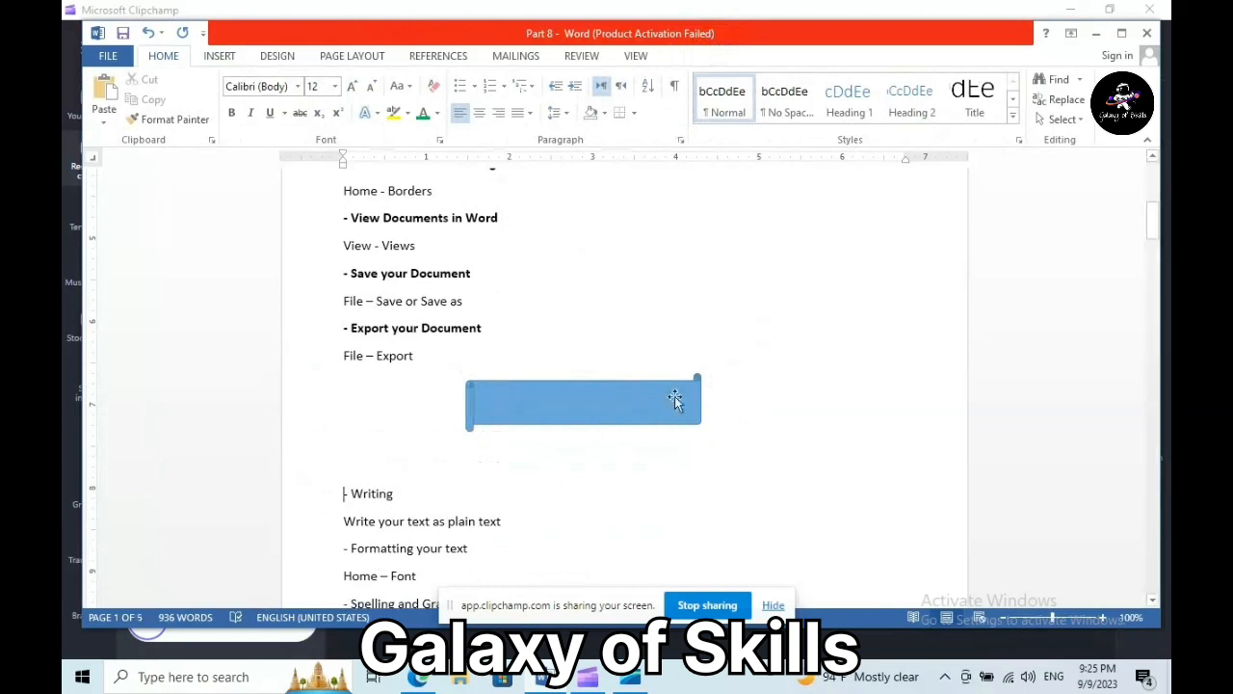
{"action": "left_click", "coordinate": [607, 403]}
{"action": "left_click_drag", "start_coordinate": [627, 407], "coordinate": [662, 402]}
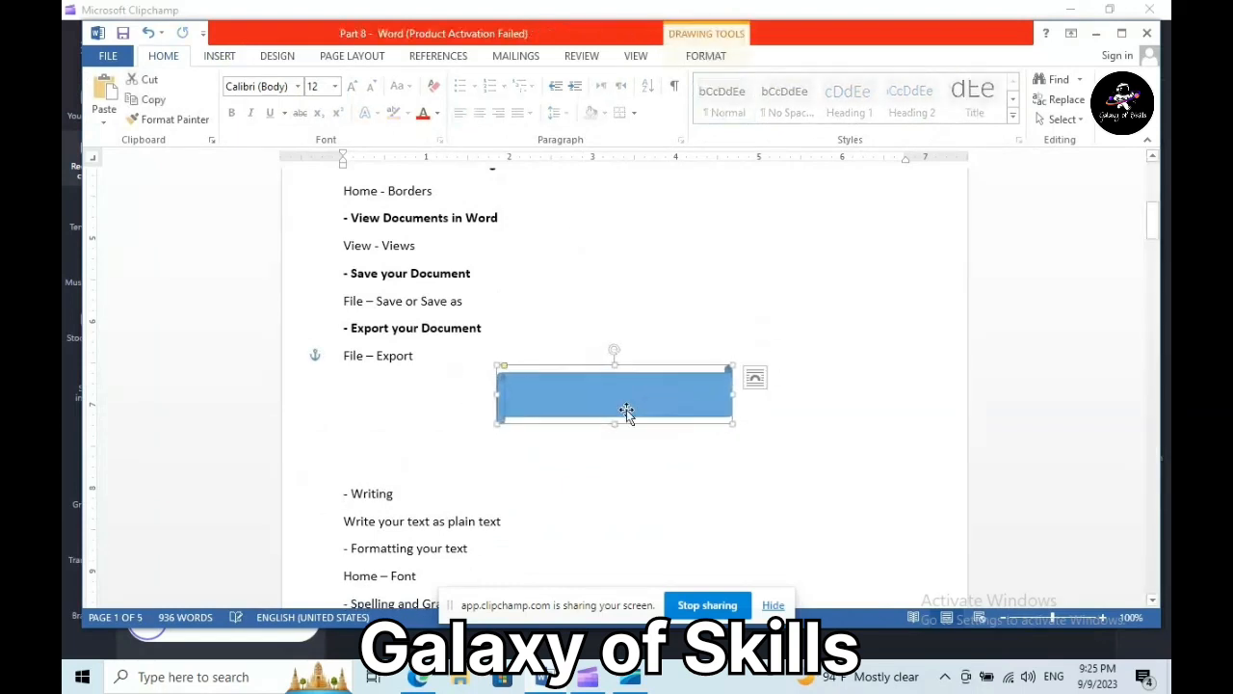
{"action": "left_click_drag", "start_coordinate": [734, 424], "coordinate": [758, 458]}
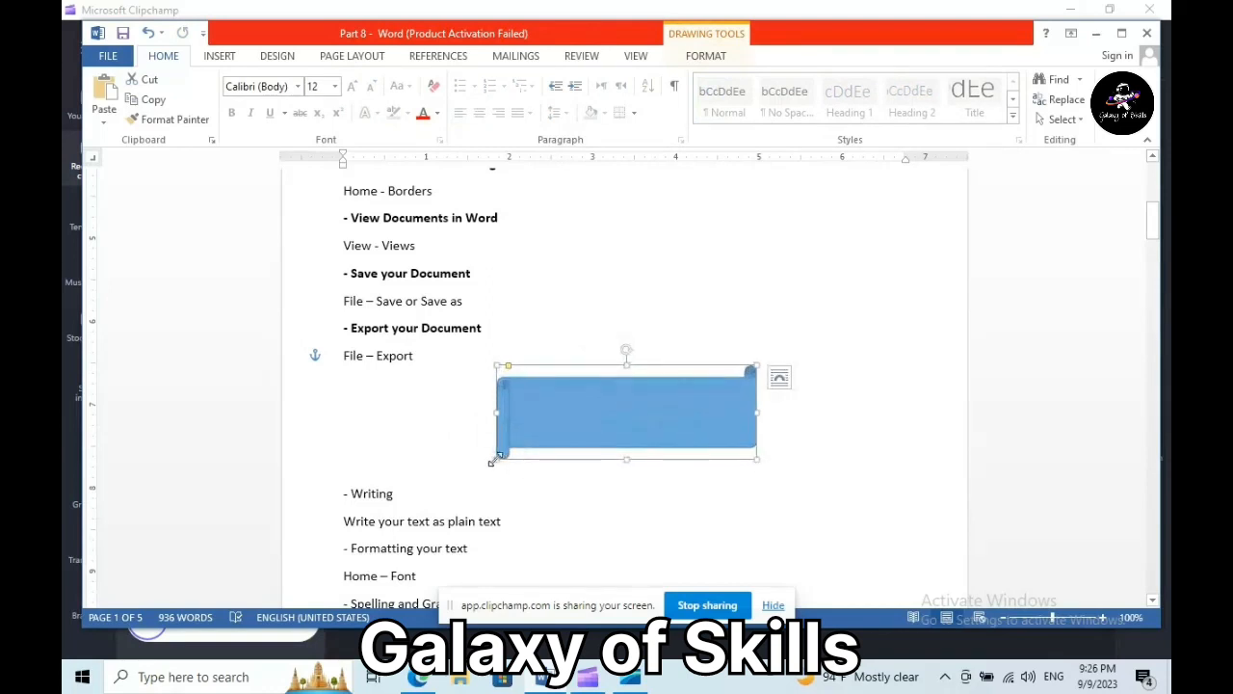
{"action": "left_click_drag", "start_coordinate": [494, 457], "coordinate": [444, 451]}
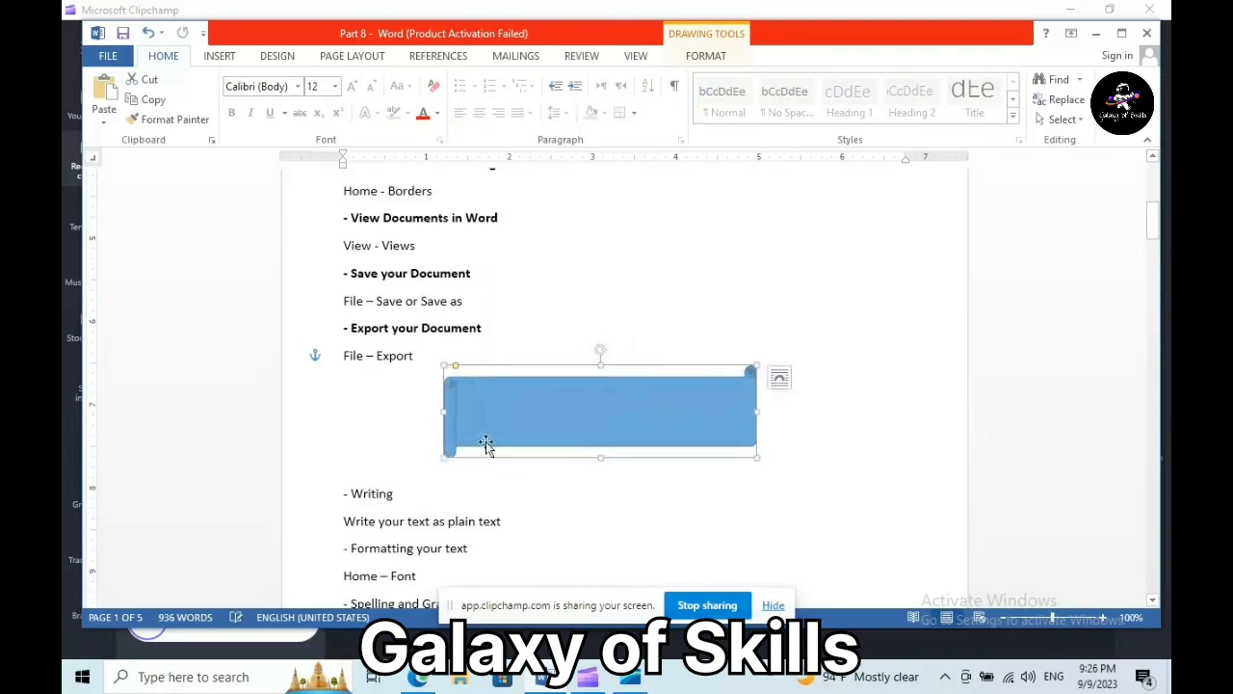
{"action": "right_click", "coordinate": [698, 425]}
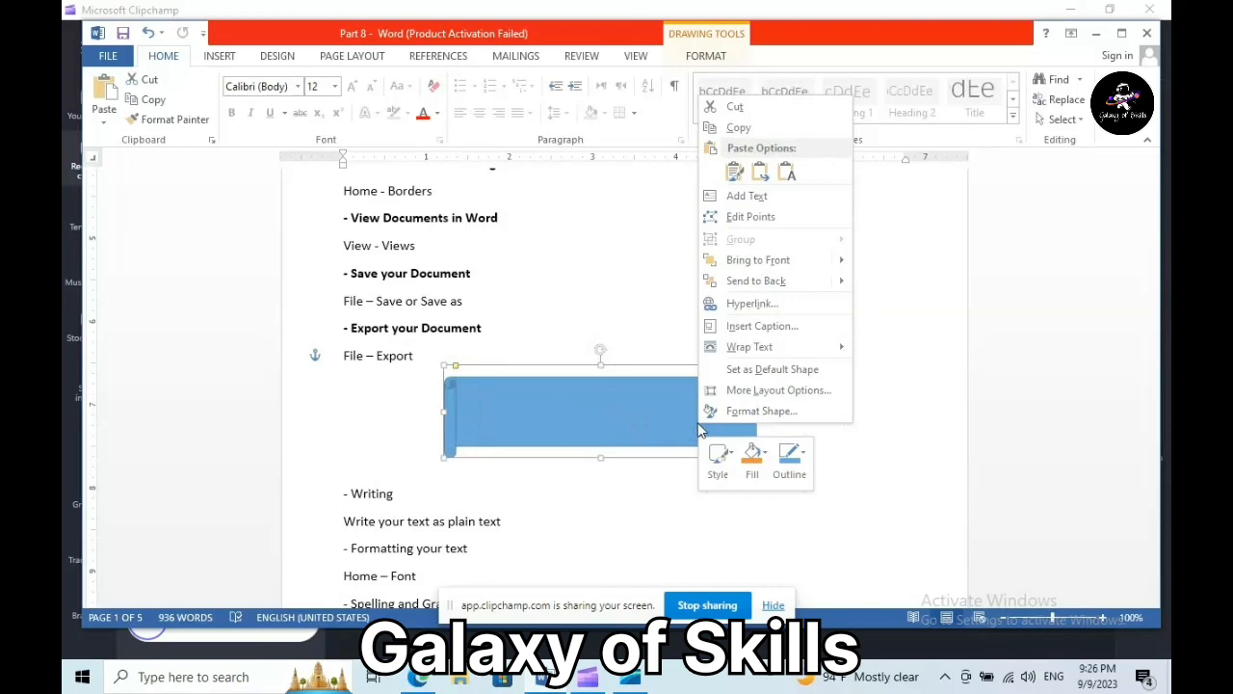
- Give the banner a light green solid fill and a dark blue outline
{"action": "left_click", "coordinate": [764, 411]}
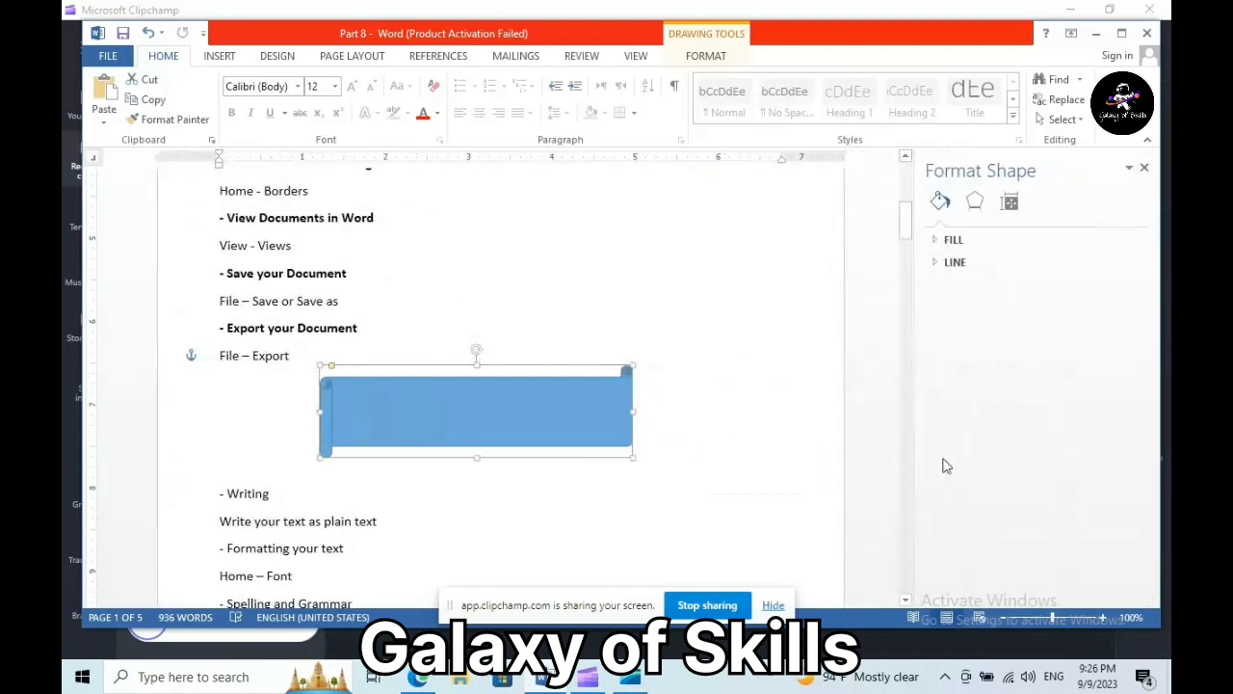
{"action": "left_click", "coordinate": [942, 243]}
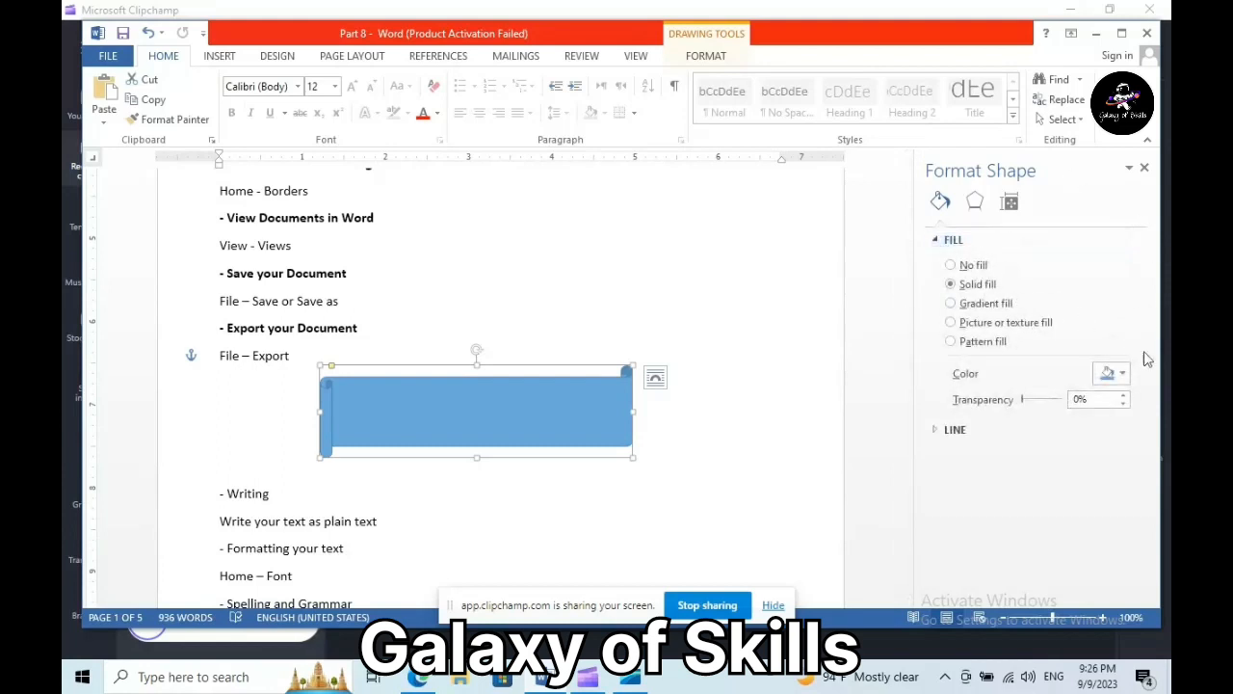
{"action": "left_click", "coordinate": [1123, 374]}
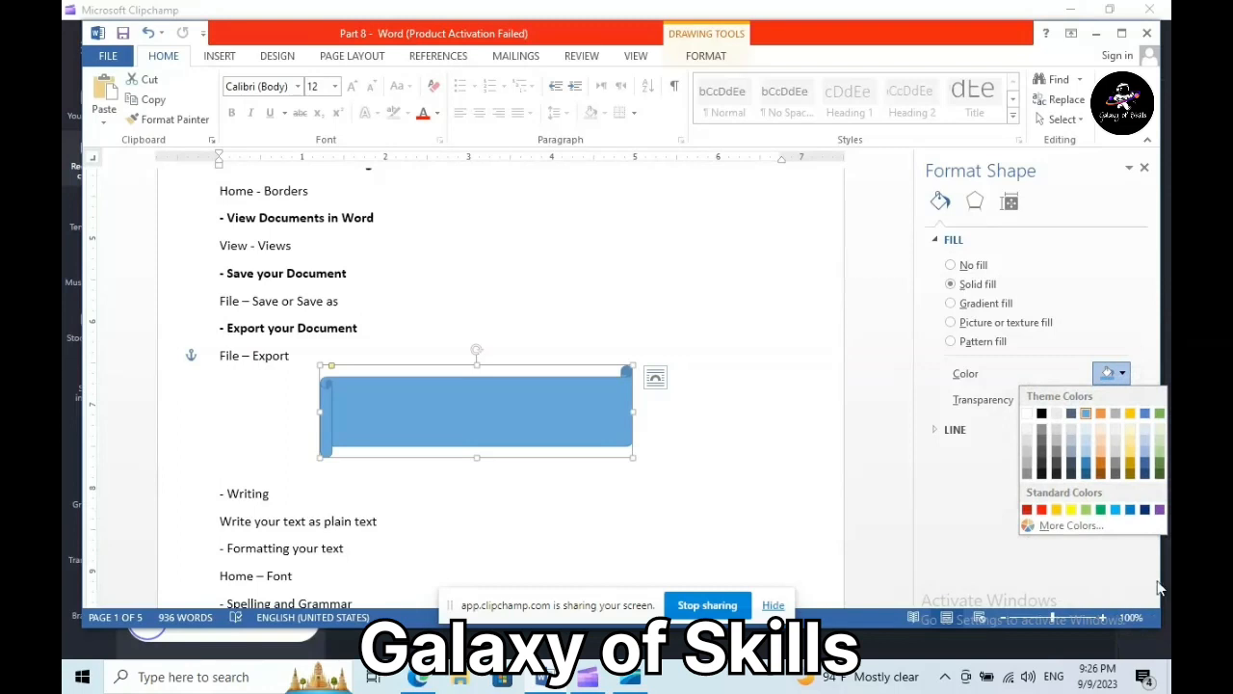
{"action": "left_click", "coordinate": [1087, 511]}
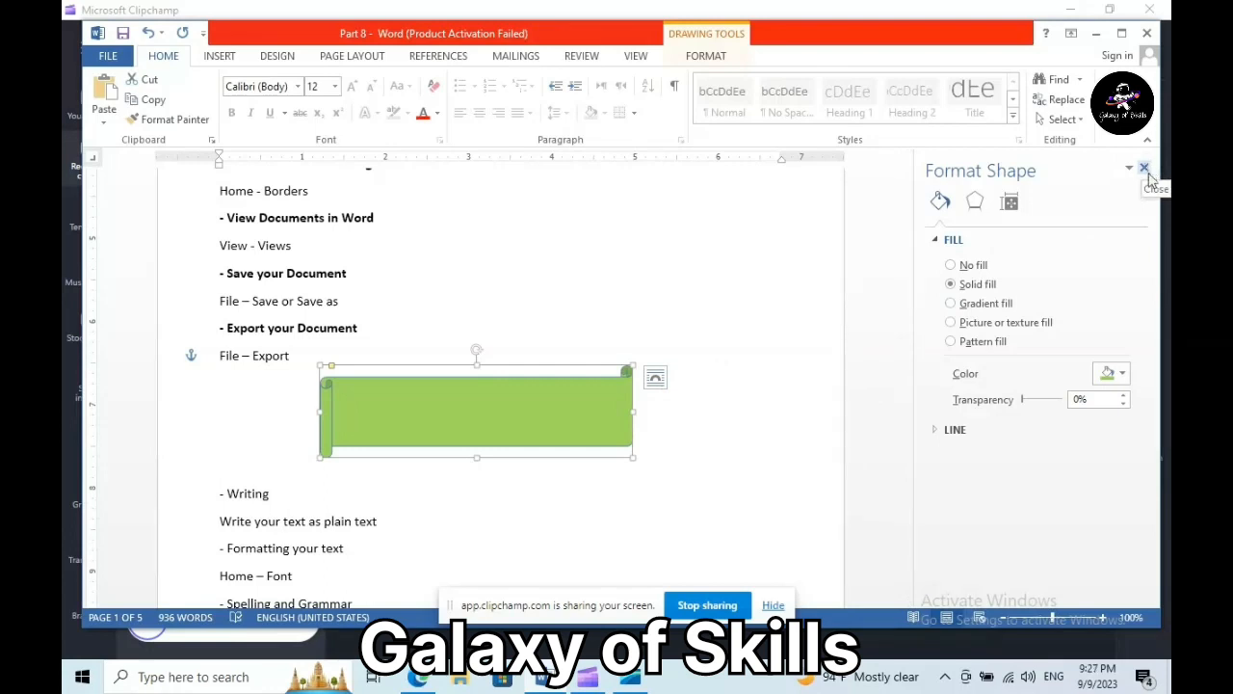
{"action": "left_click", "coordinate": [952, 430]}
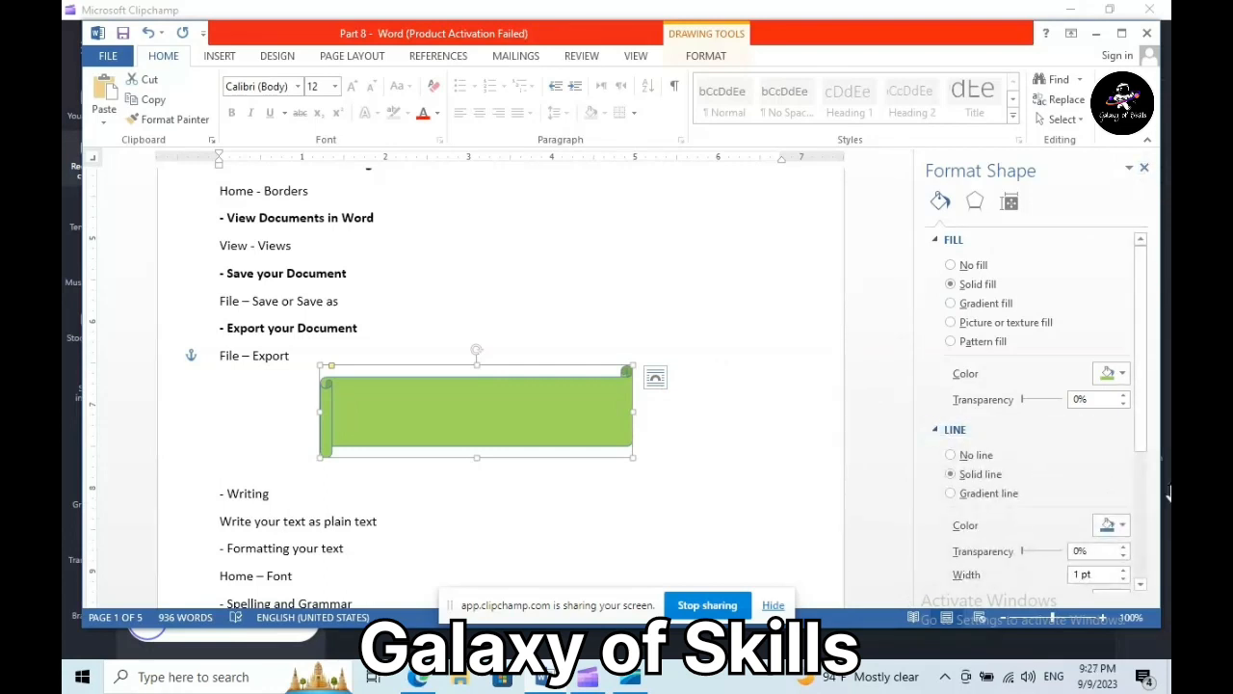
{"action": "left_click_drag", "start_coordinate": [1146, 427], "coordinate": [1152, 540]}
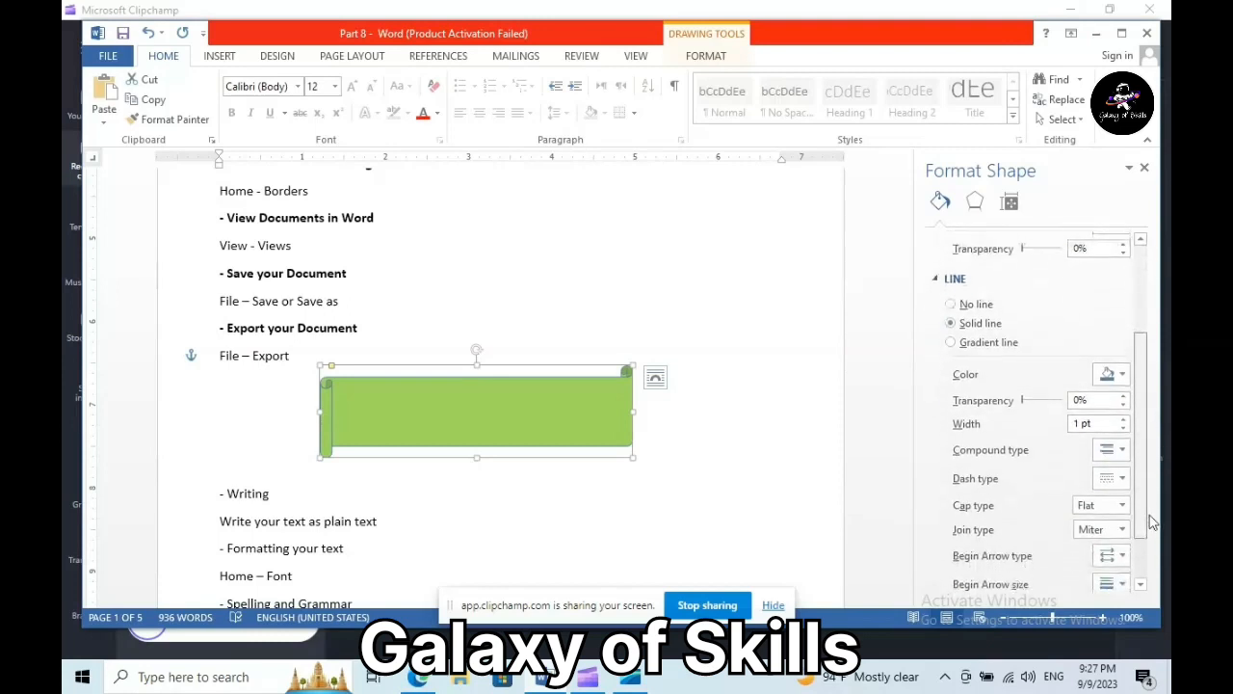
{"action": "left_click", "coordinate": [1122, 363]}
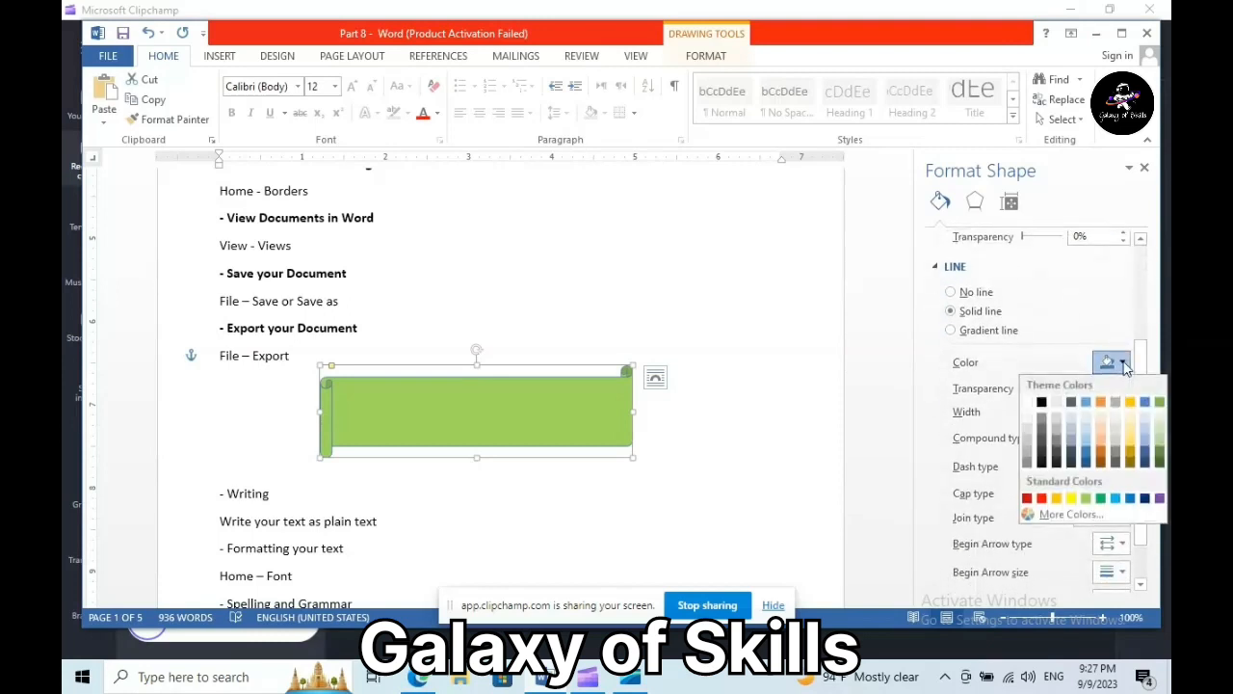
{"action": "left_click", "coordinate": [1145, 500]}
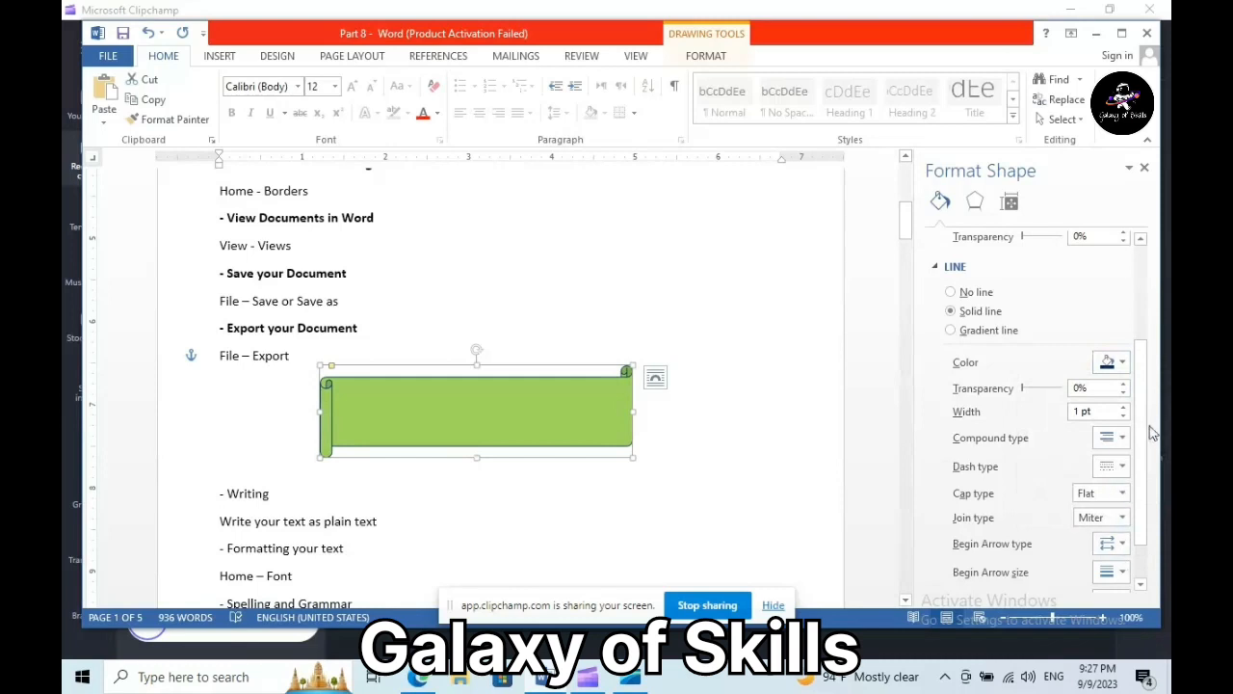
{"action": "left_click_drag", "start_coordinate": [1145, 436], "coordinate": [1151, 469]}
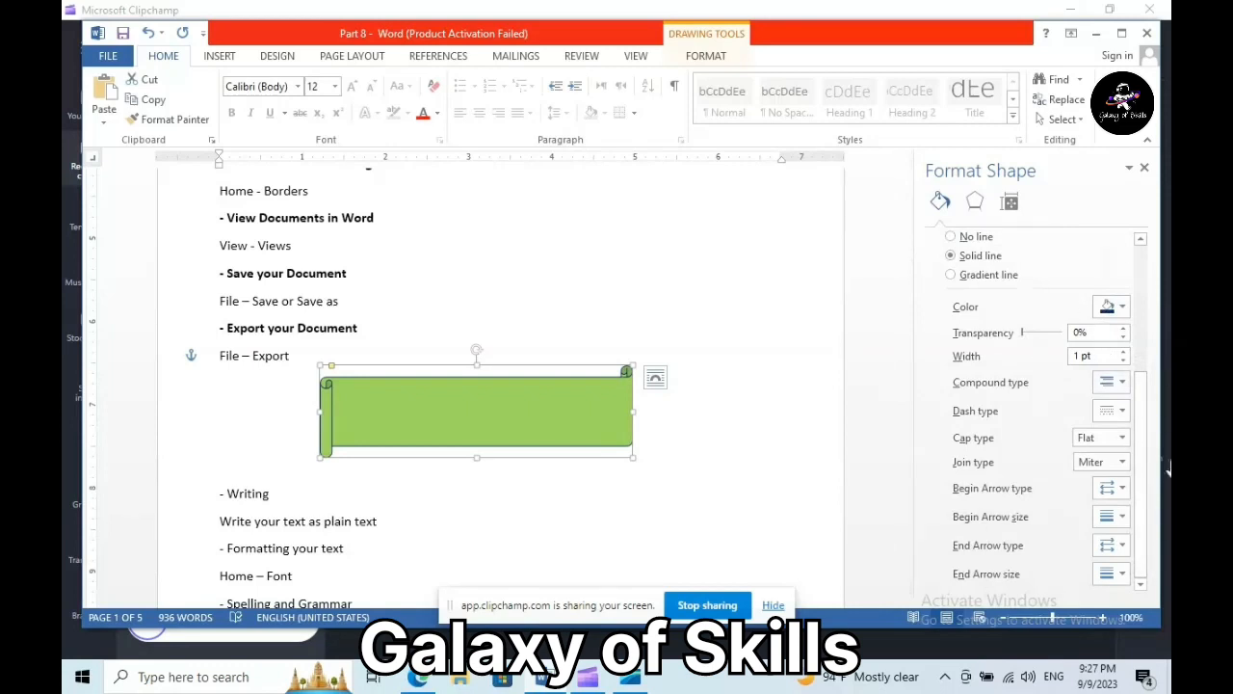
{"action": "left_click", "coordinate": [1145, 169]}
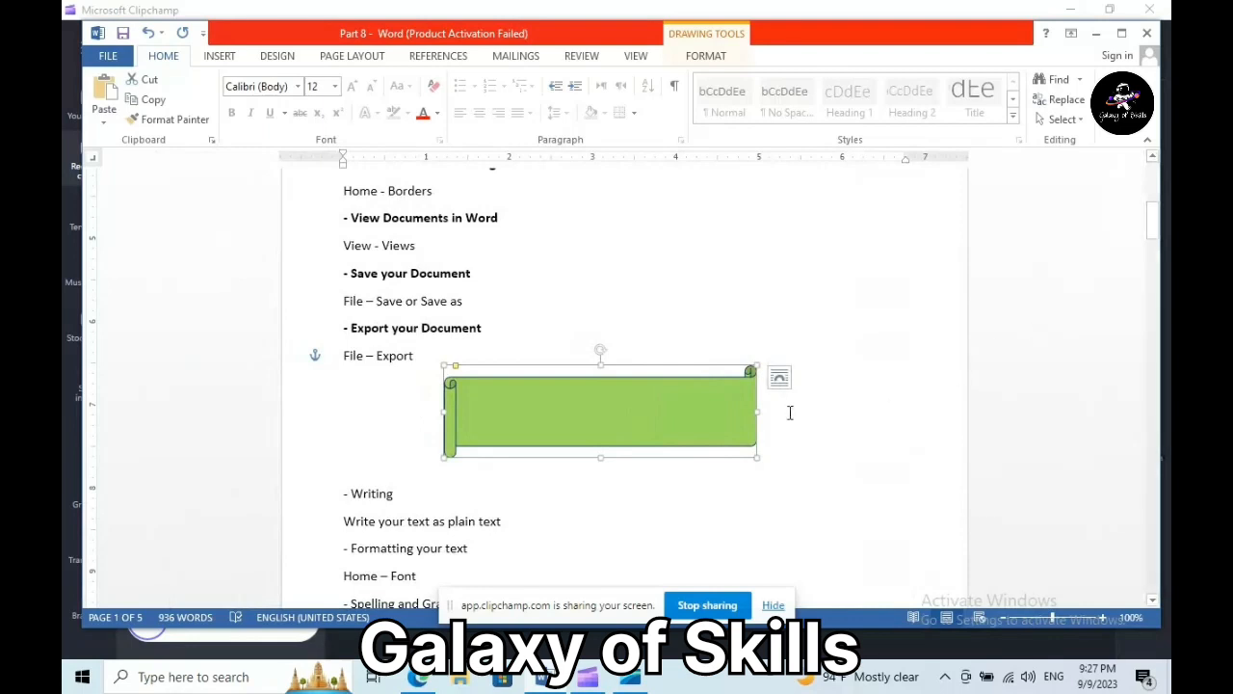
- Nudge the green banner down to sit just above '- Writing'
{"action": "left_click_drag", "start_coordinate": [589, 410], "coordinate": [589, 444]}
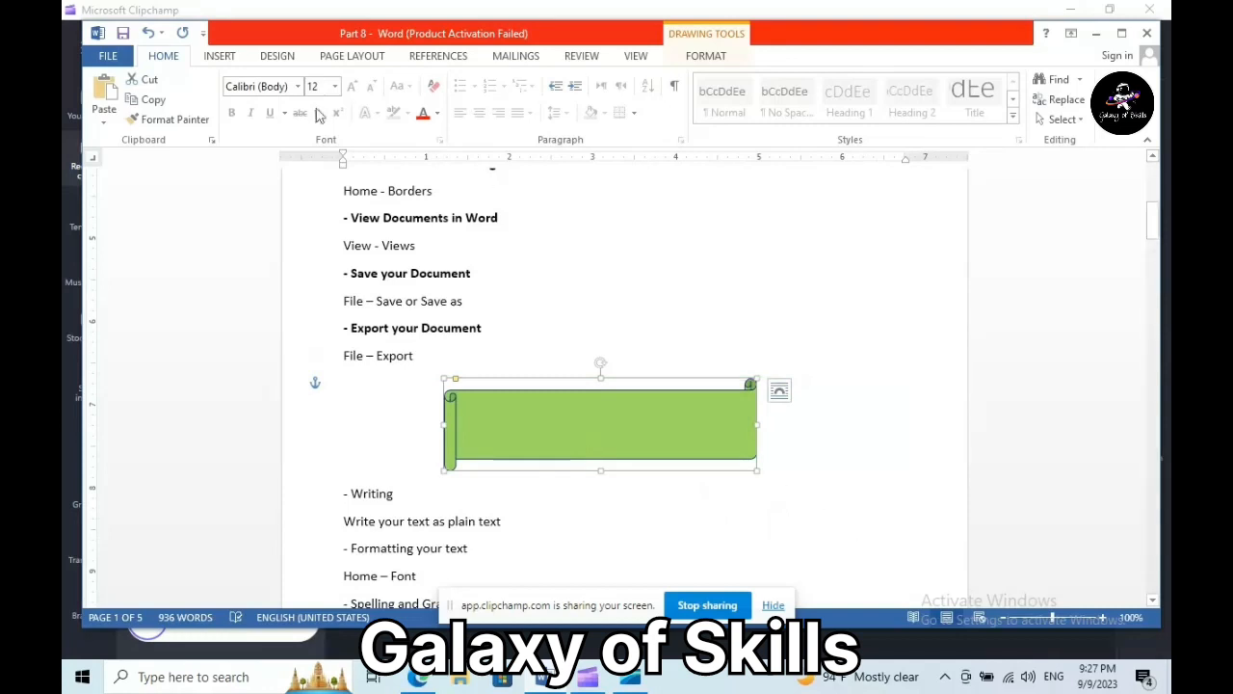
{"action": "left_click", "coordinate": [215, 59]}
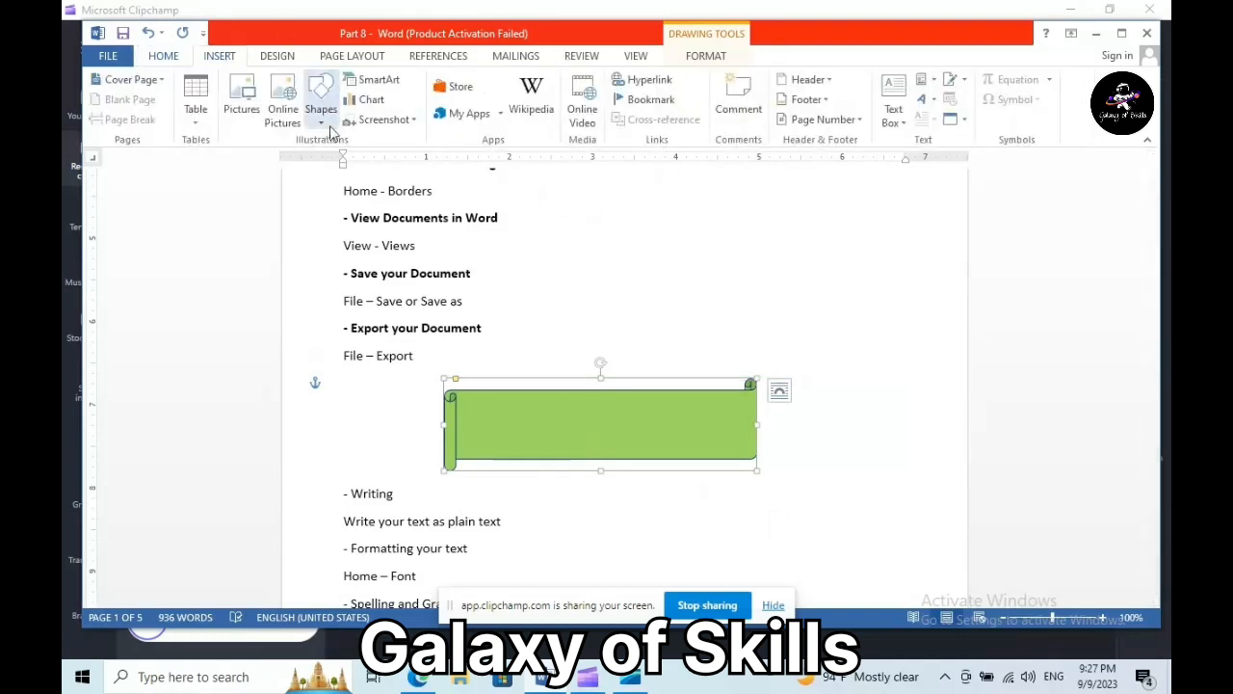
{"action": "left_click", "coordinate": [321, 114]}
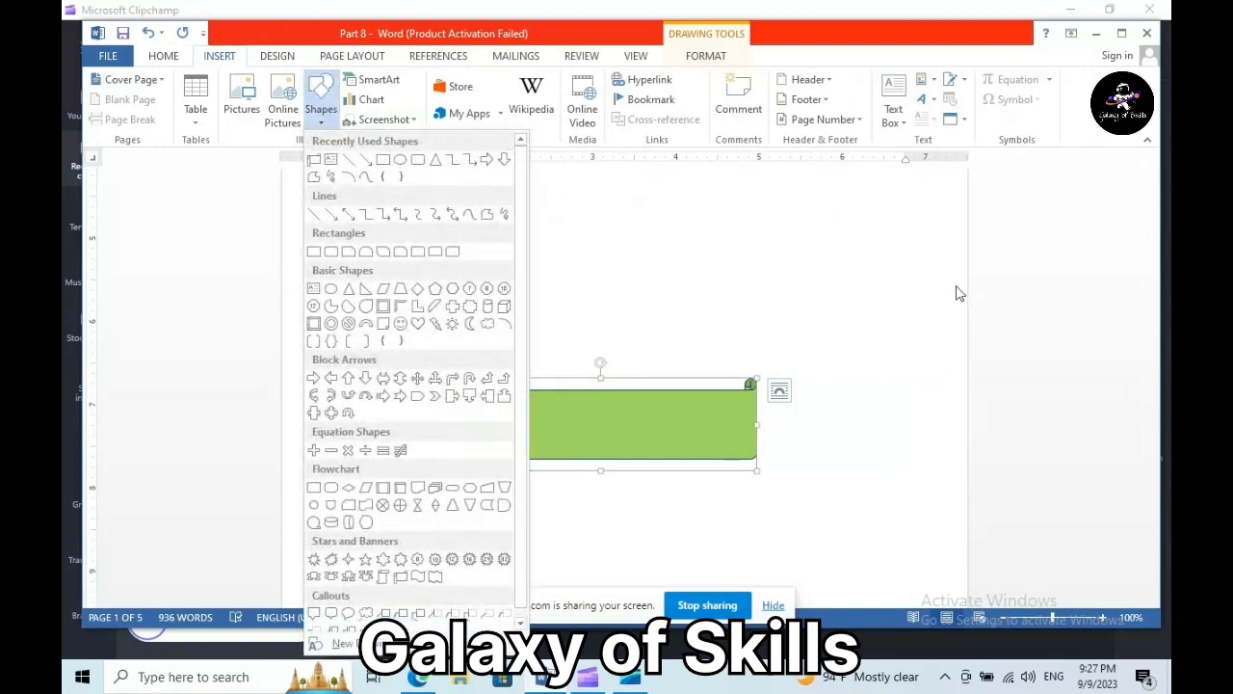
{"action": "left_click", "coordinate": [843, 261]}
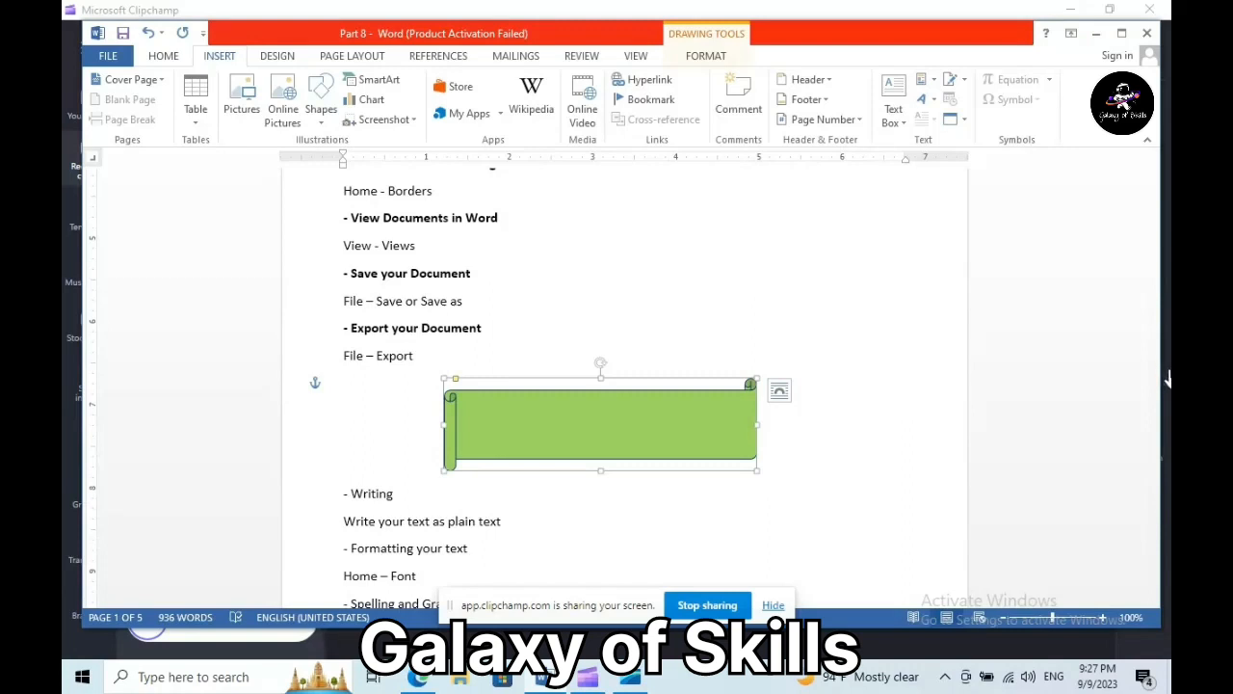
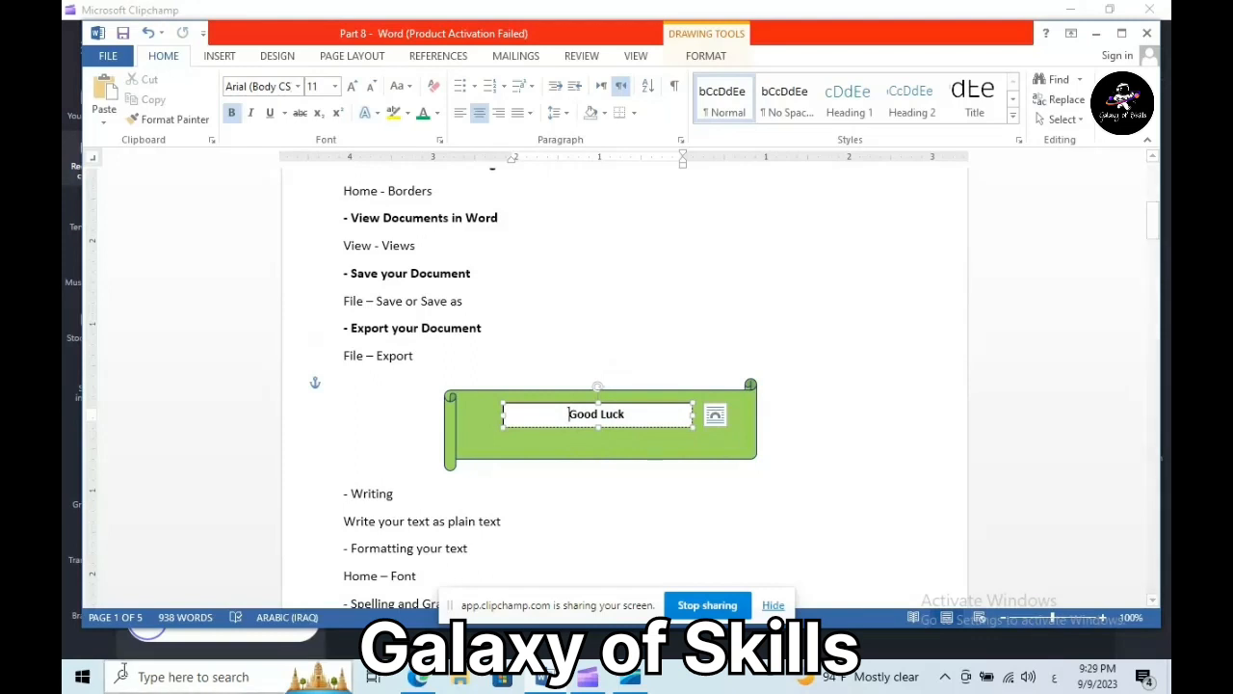
- Lower the Good Luck text box so the bold 'Good Luck' sits centred in the scroll
{"action": "left_click_drag", "start_coordinate": [572, 409], "coordinate": [569, 431]}
{"action": "left_click", "coordinate": [627, 431]}
{"action": "triple_click", "coordinate": [575, 431]}
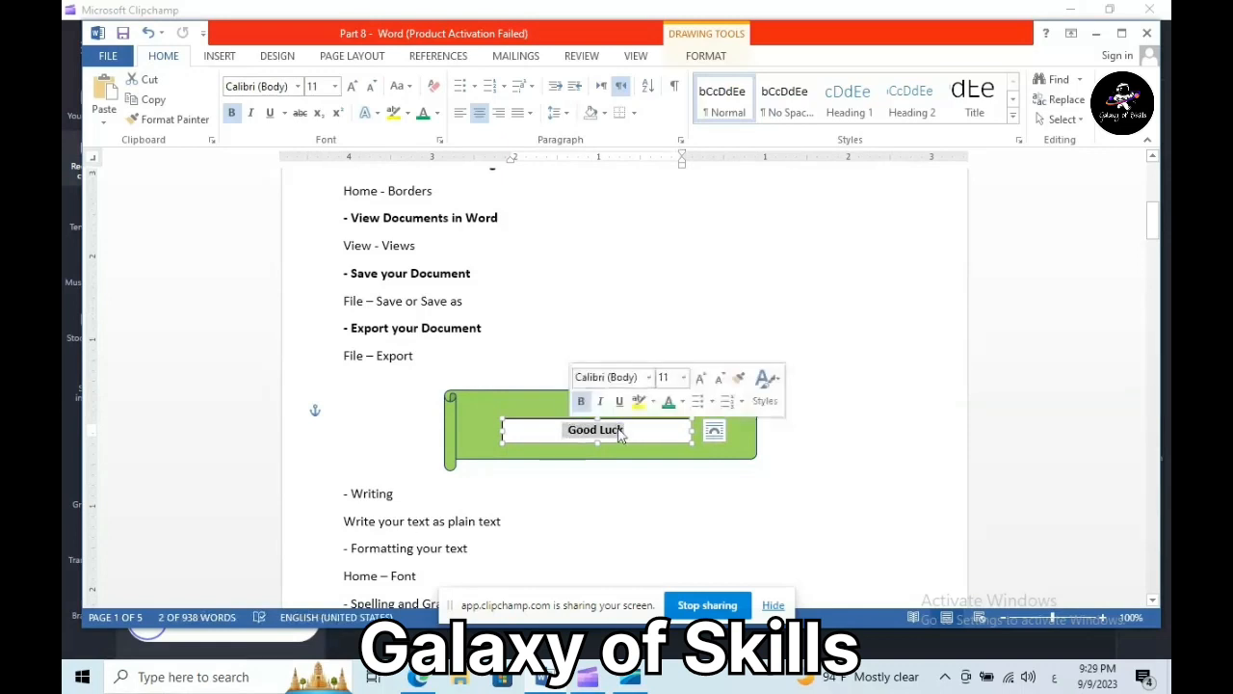
{"action": "right_click", "coordinate": [678, 442]}
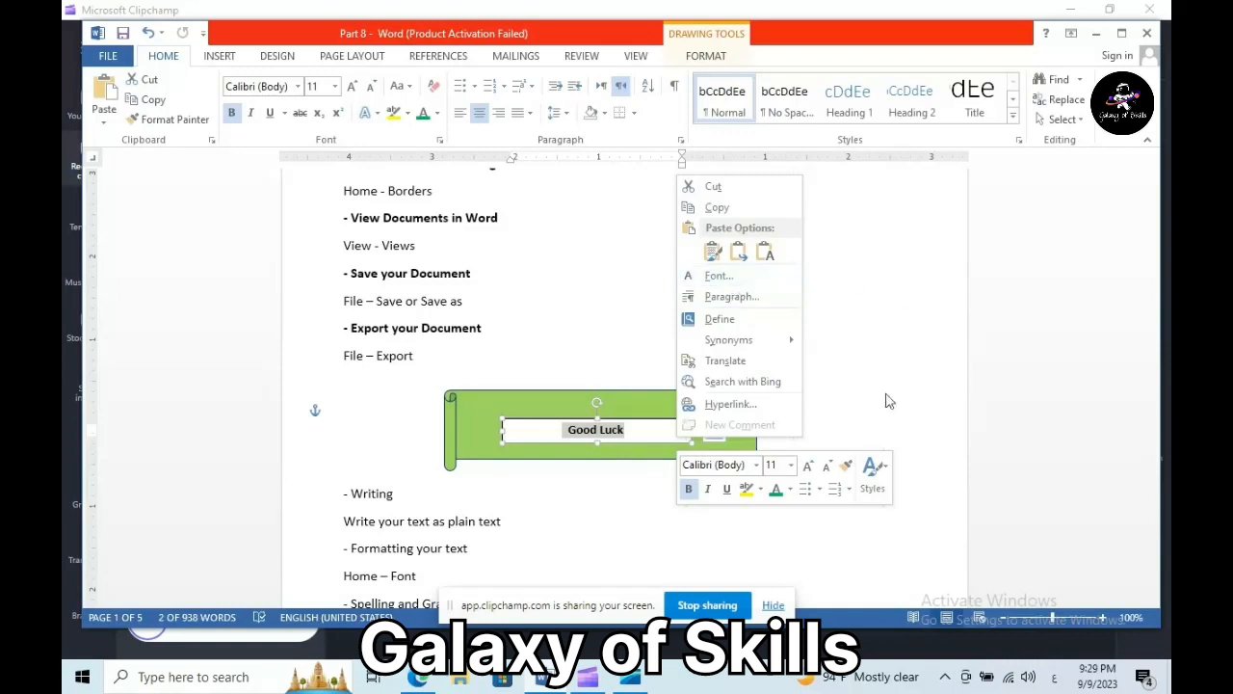
{"action": "key", "text": "Escape"}
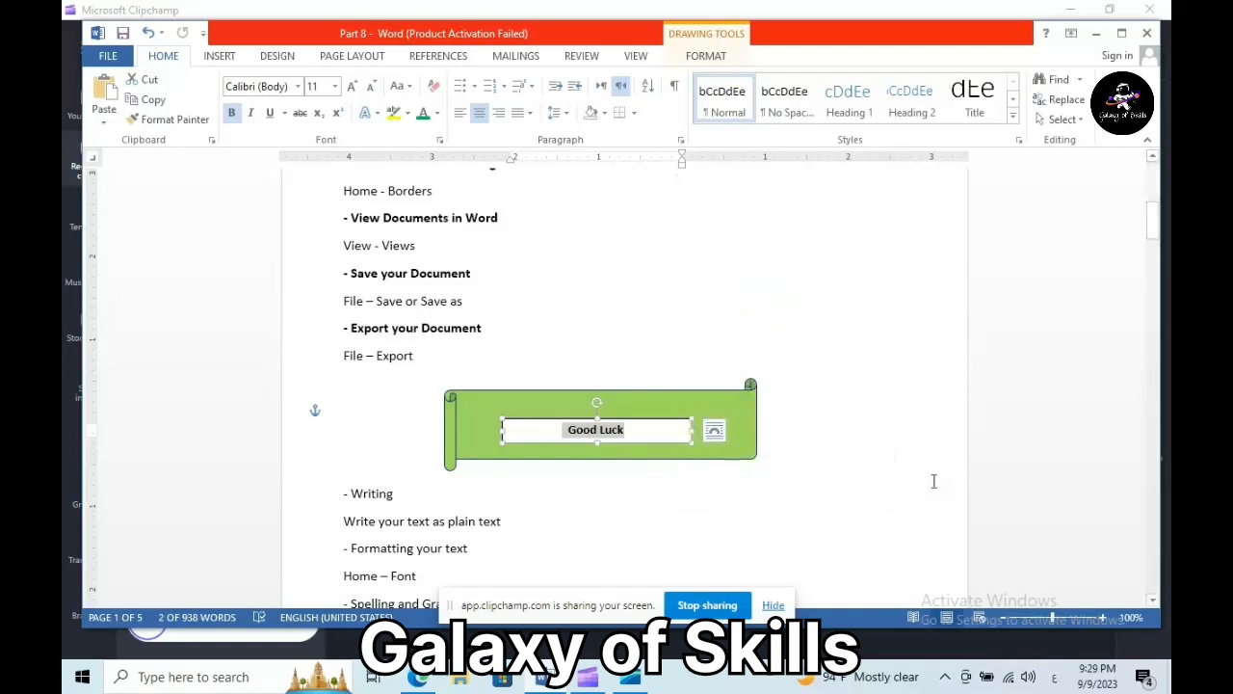
{"action": "left_click", "coordinate": [522, 419]}
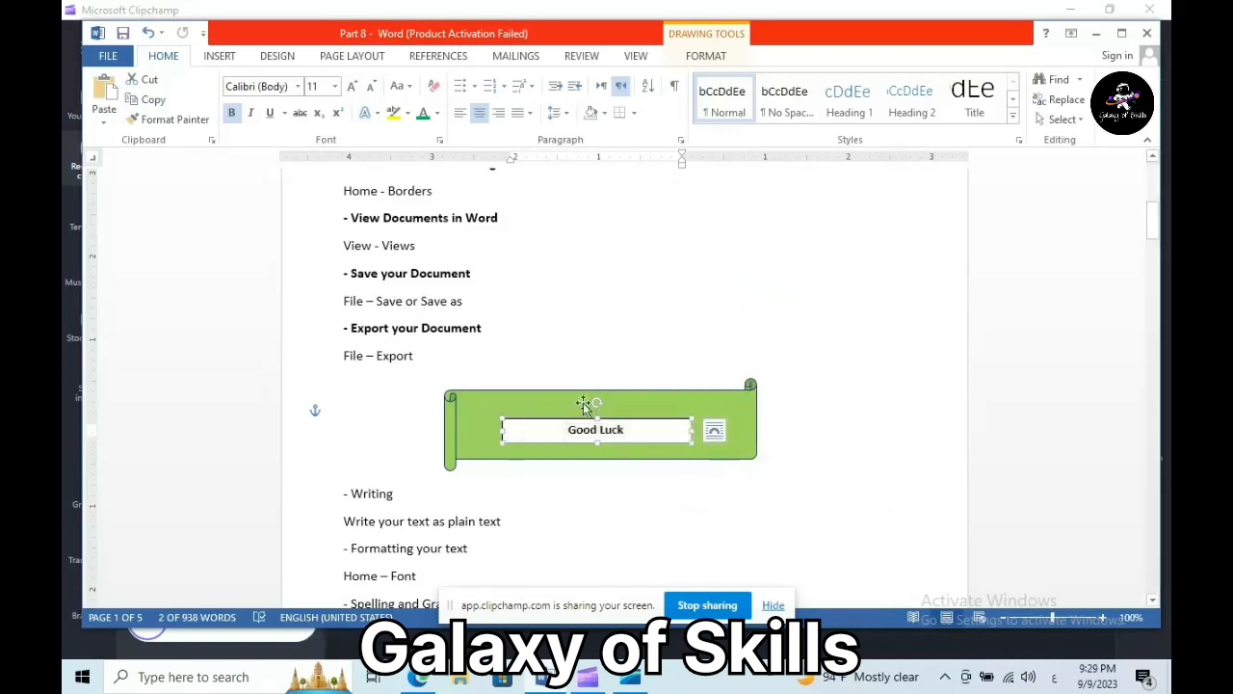
{"action": "triple_click", "coordinate": [741, 491]}
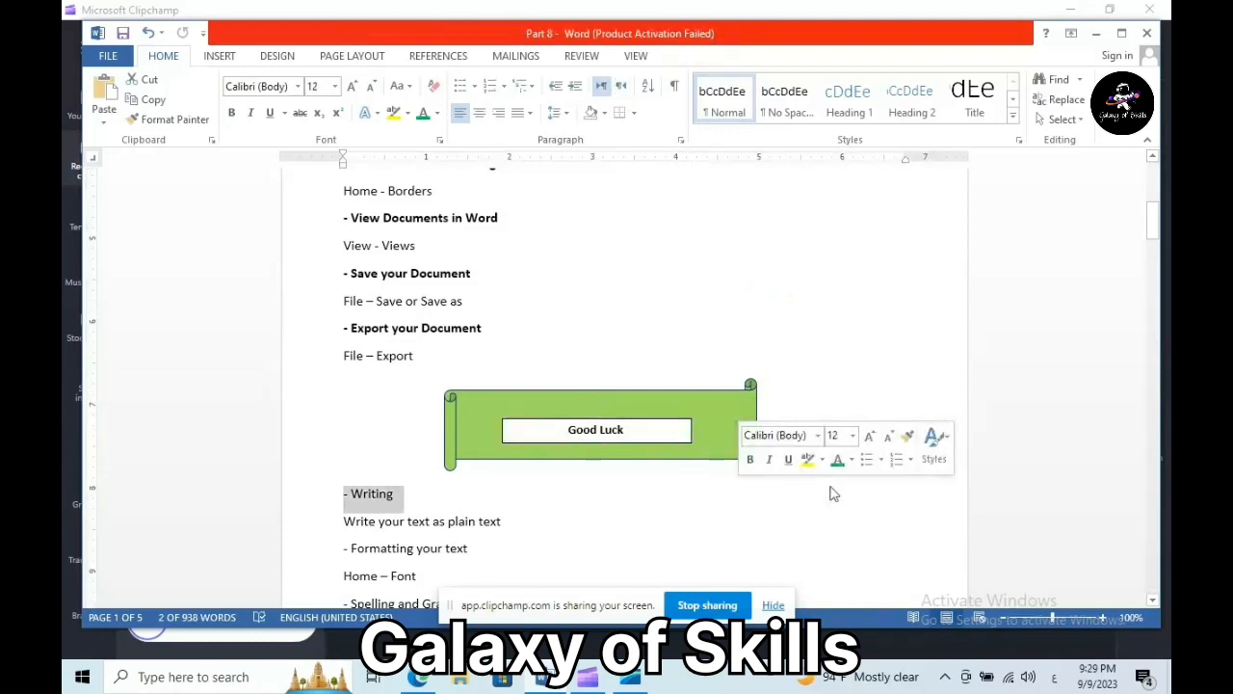
- Select the task list from '- Writing' down to 'File – Export'
{"action": "left_click_drag", "start_coordinate": [1154, 238], "coordinate": [1157, 219]}
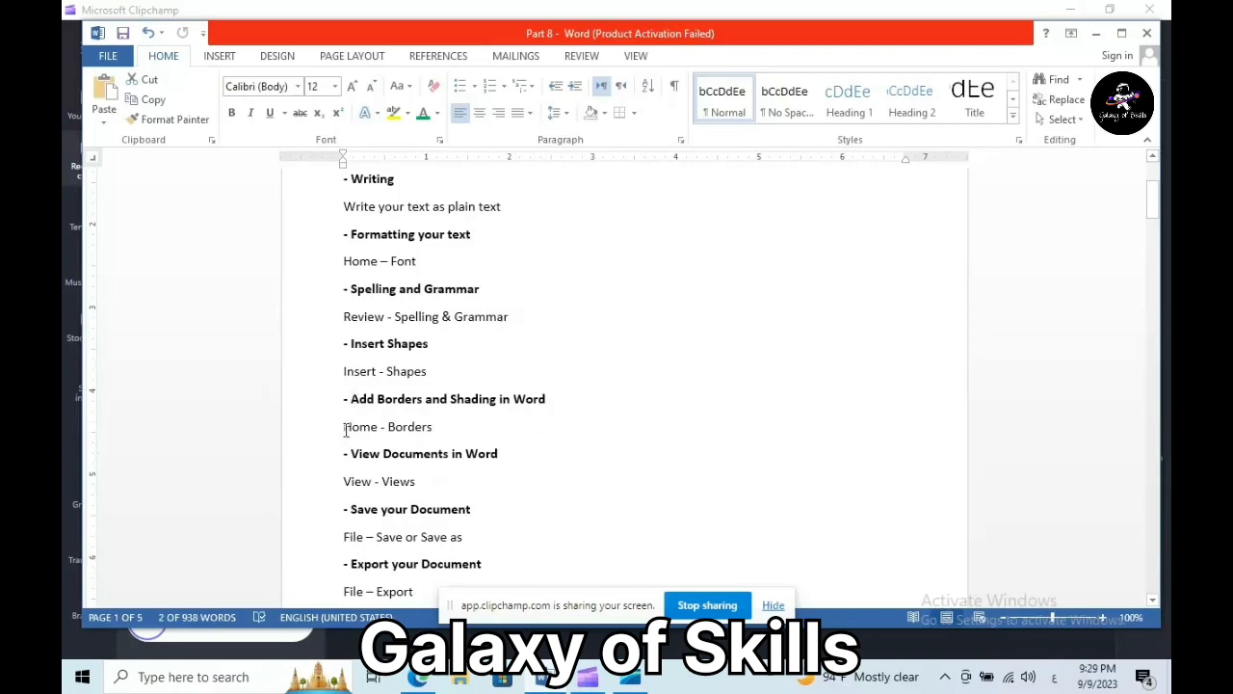
{"action": "left_click_drag", "start_coordinate": [344, 428], "coordinate": [439, 429]}
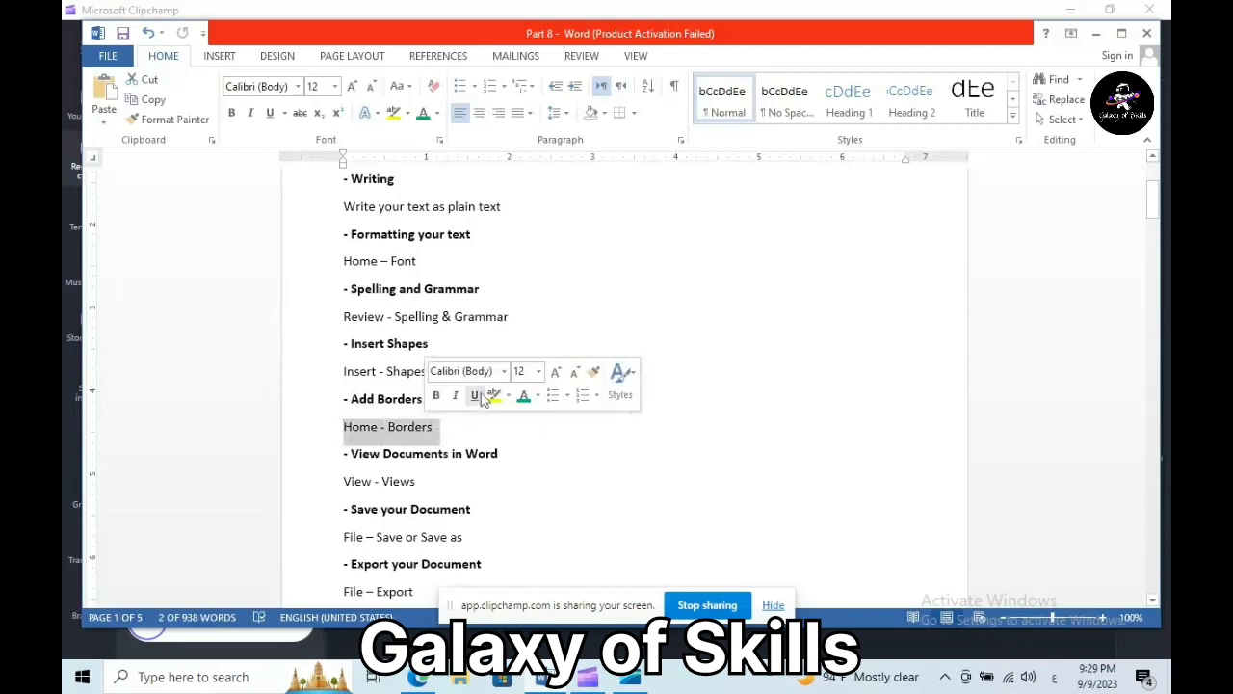
{"action": "left_click", "coordinate": [634, 114]}
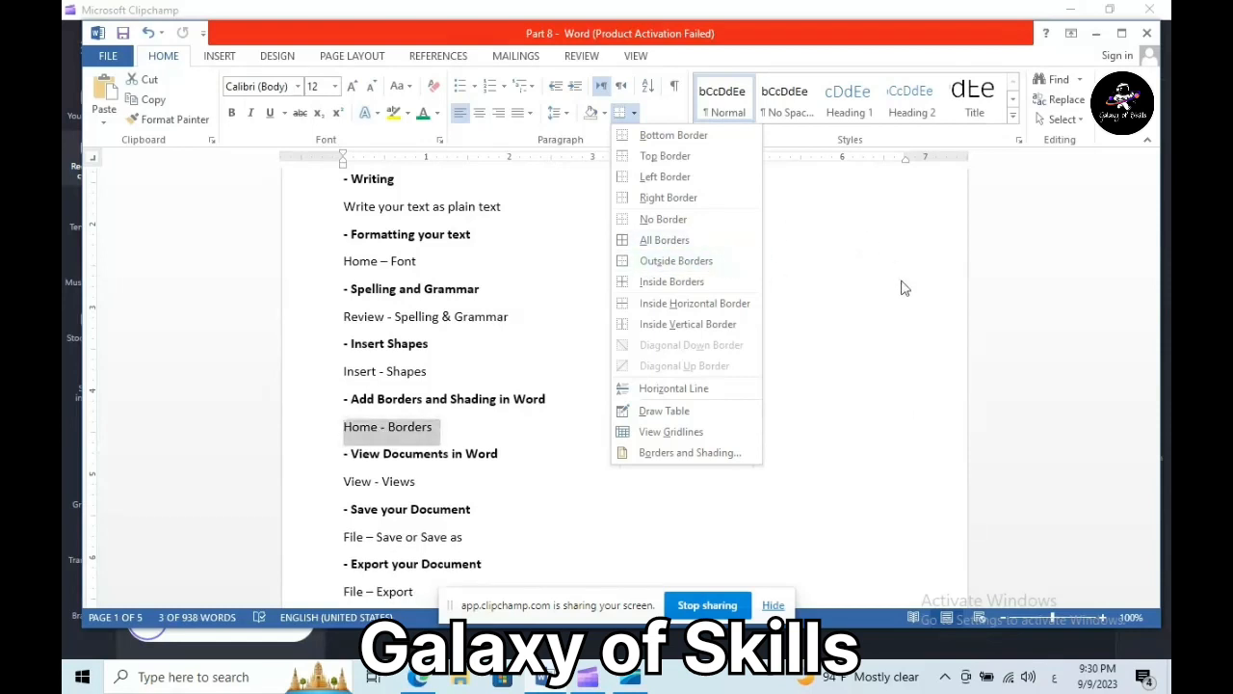
{"action": "left_click", "coordinate": [589, 402]}
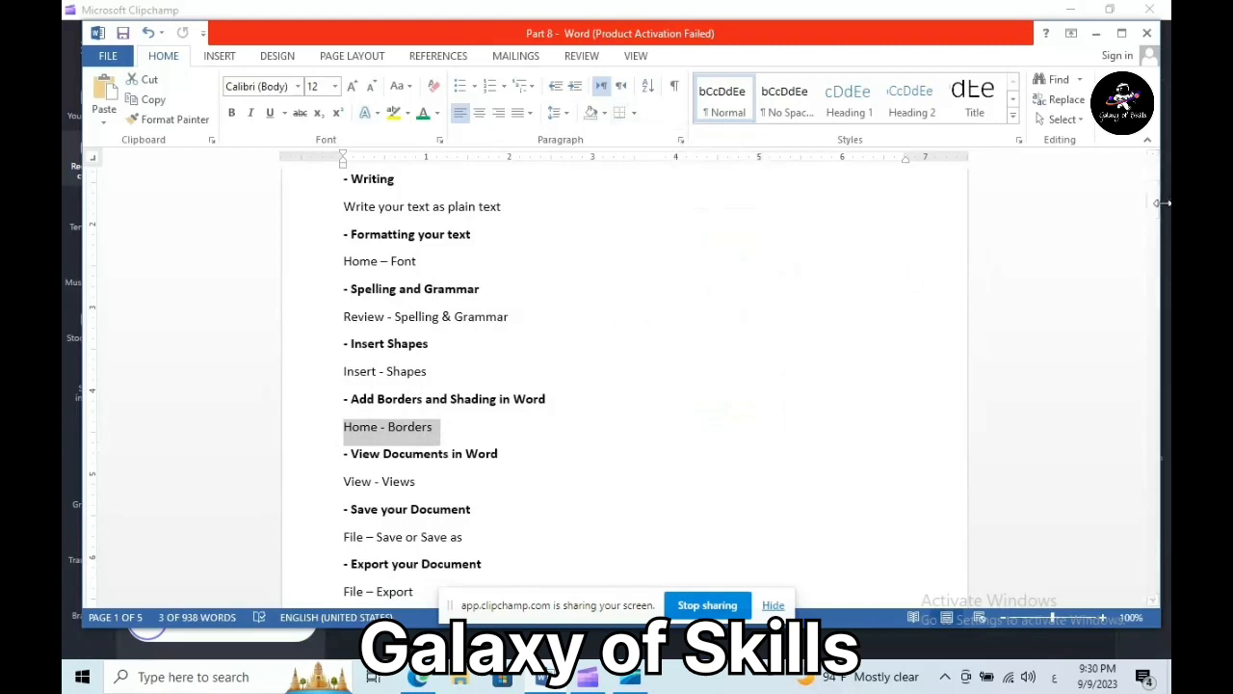
{"action": "scroll", "coordinate": [1162, 202], "scroll_direction": "up", "scroll_amount": 2}
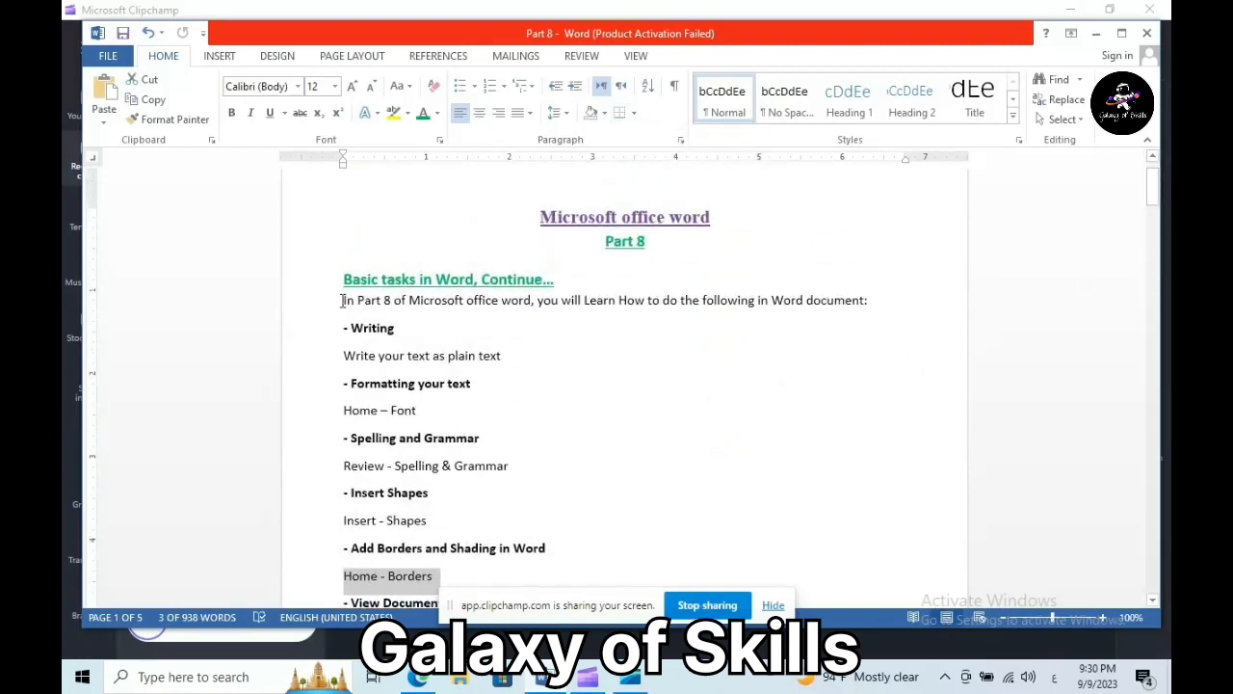
{"action": "left_click_drag", "start_coordinate": [339, 331], "coordinate": [568, 529]}
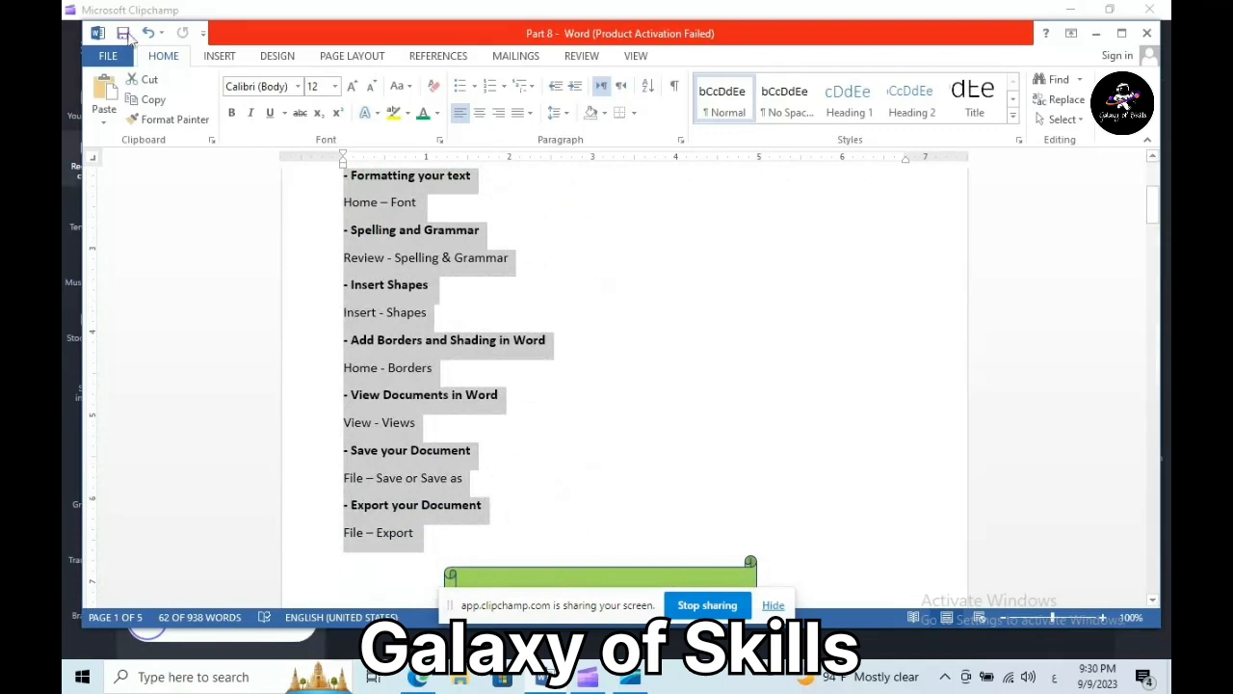
- Apply Outside Borders to enclose the selected task list in a box
{"action": "left_click", "coordinate": [634, 114]}
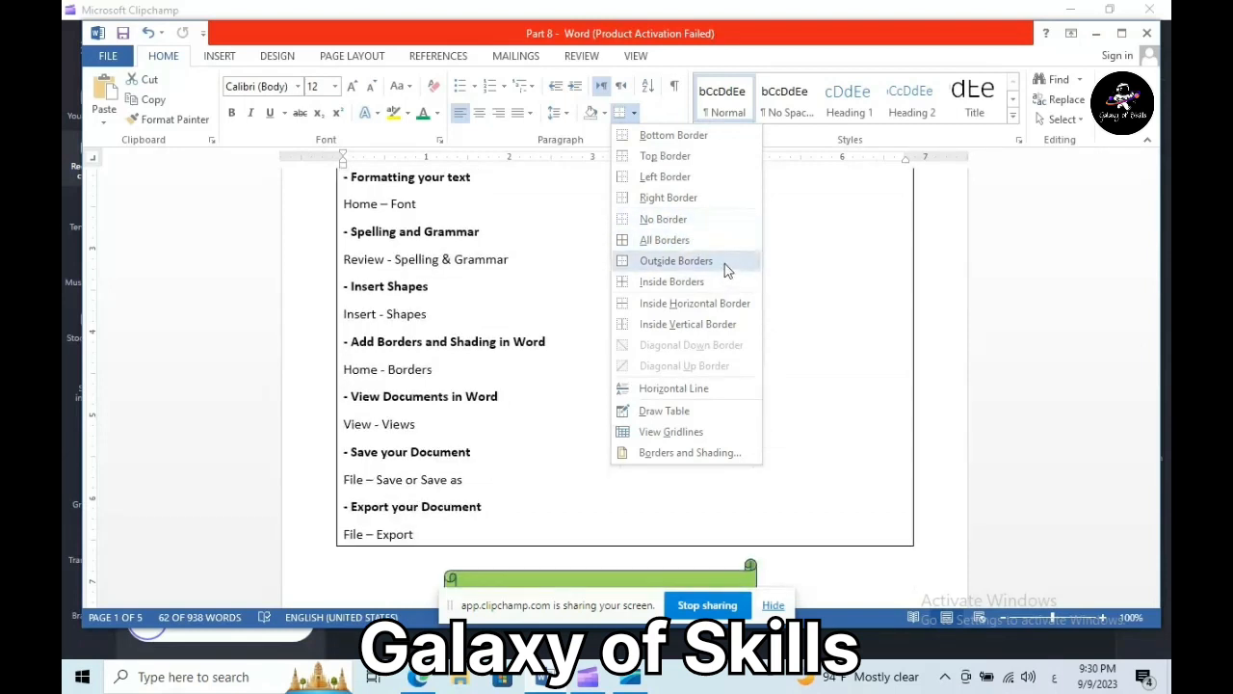
{"action": "left_click", "coordinate": [727, 270]}
{"action": "left_click_drag", "start_coordinate": [1155, 218], "coordinate": [1160, 203]}
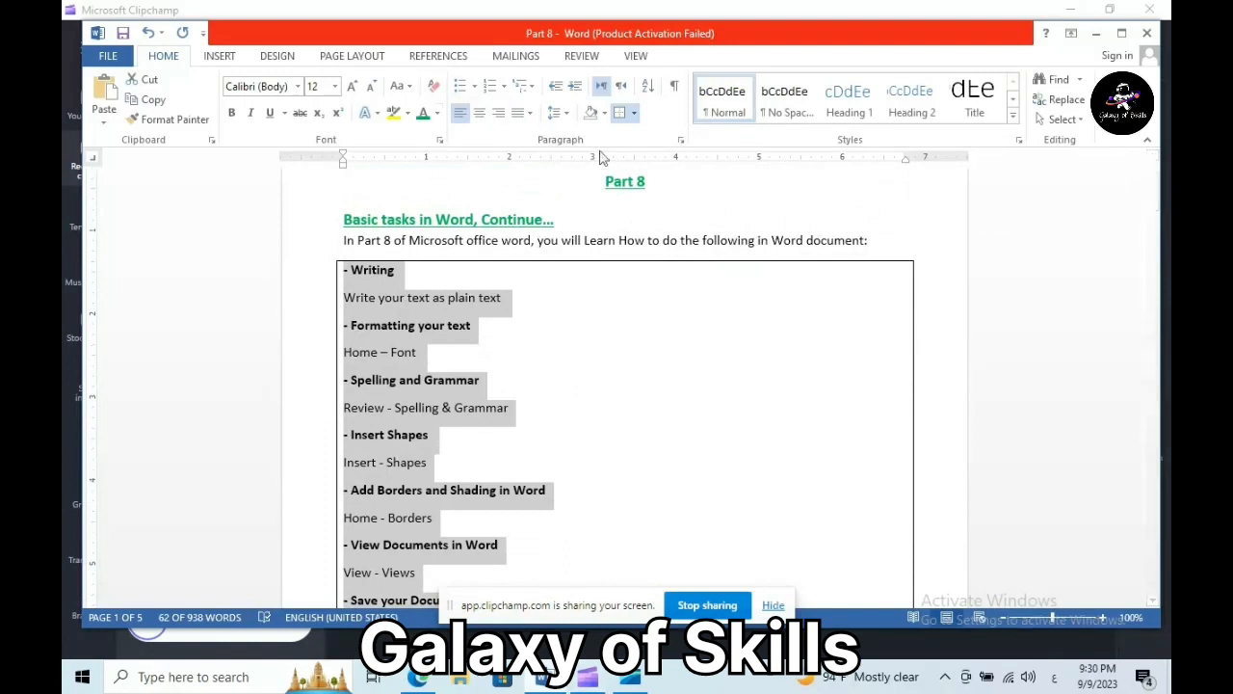
- Open the Borders and Shading dialog from the Borders dropdown
{"action": "left_click", "coordinate": [634, 113]}
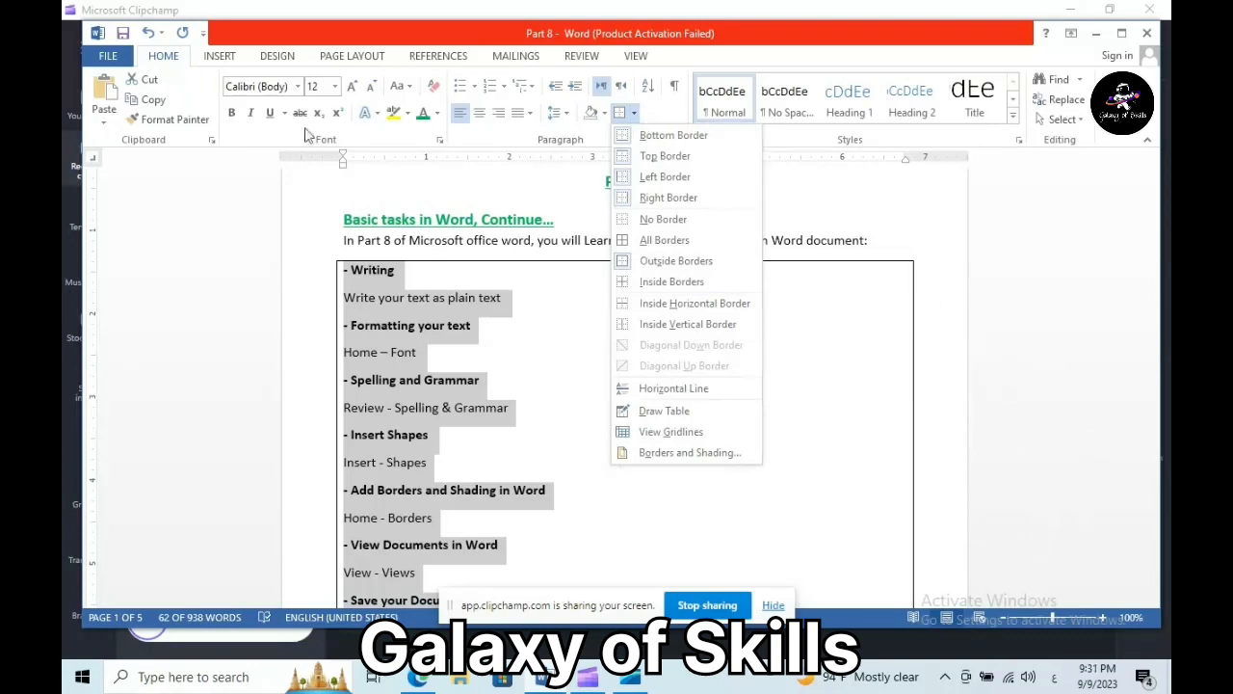
{"action": "left_click", "coordinate": [172, 235]}
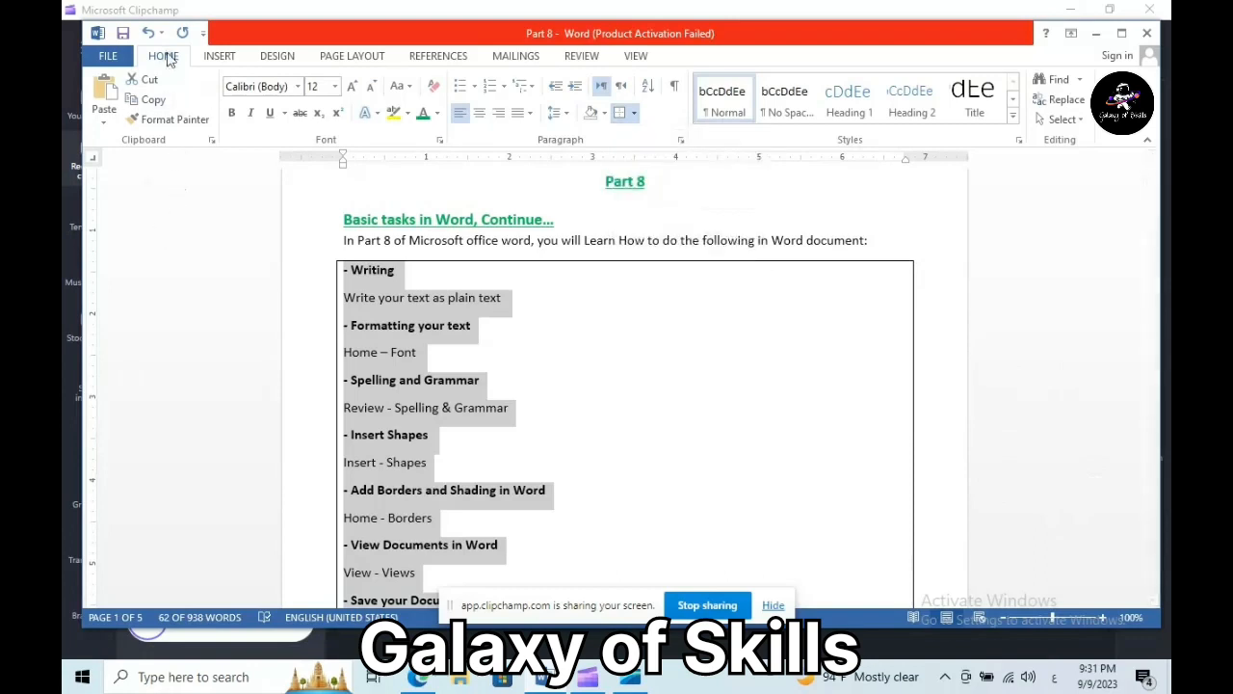
{"action": "left_click", "coordinate": [634, 113]}
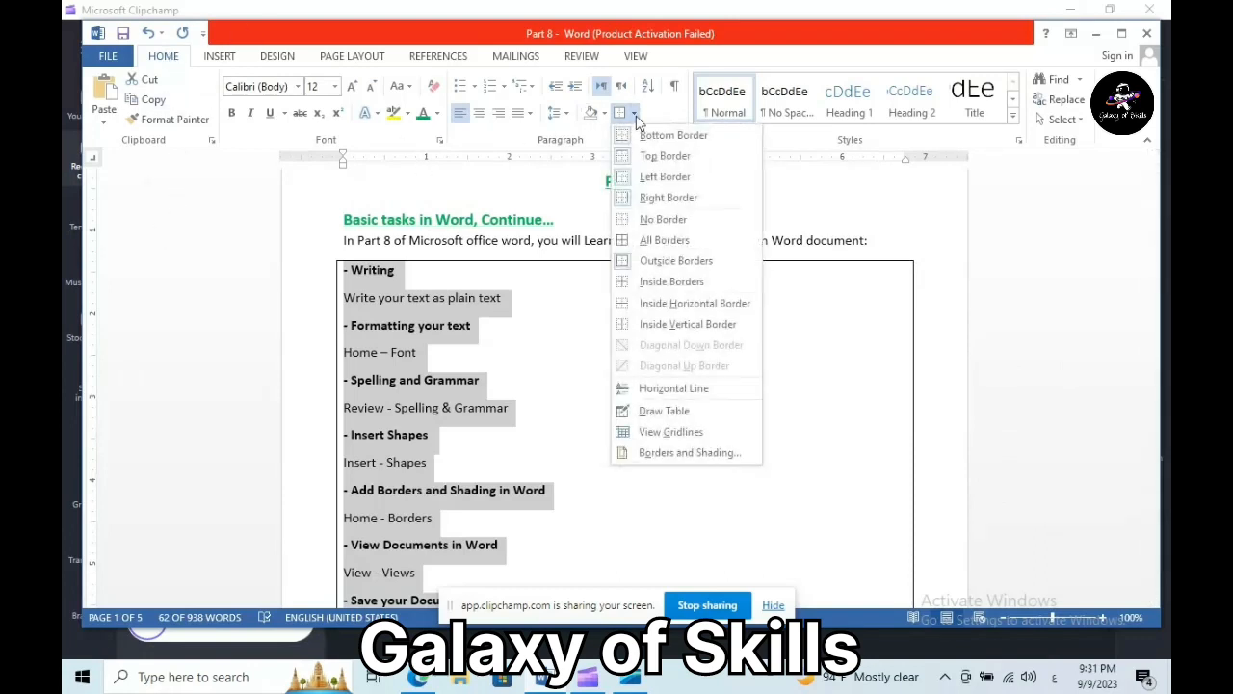
{"action": "left_click", "coordinate": [690, 453]}
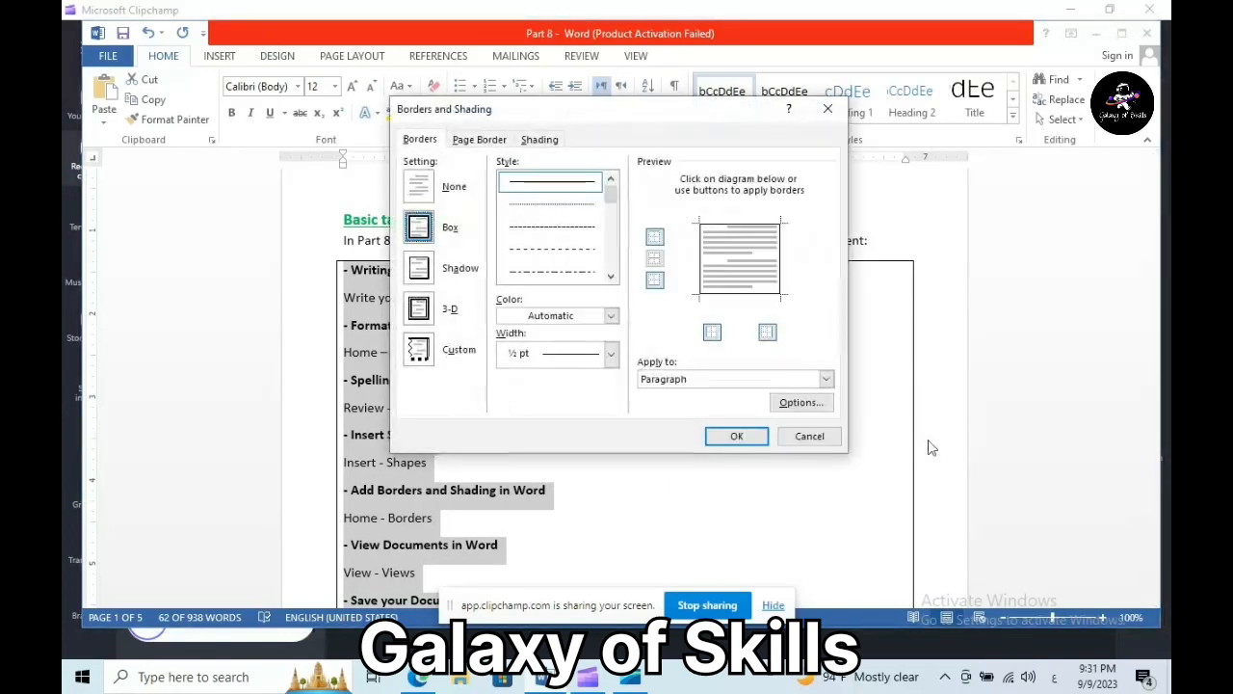
- Add a green double-line ½ pt page border applied to the whole document
{"action": "left_click", "coordinate": [482, 143]}
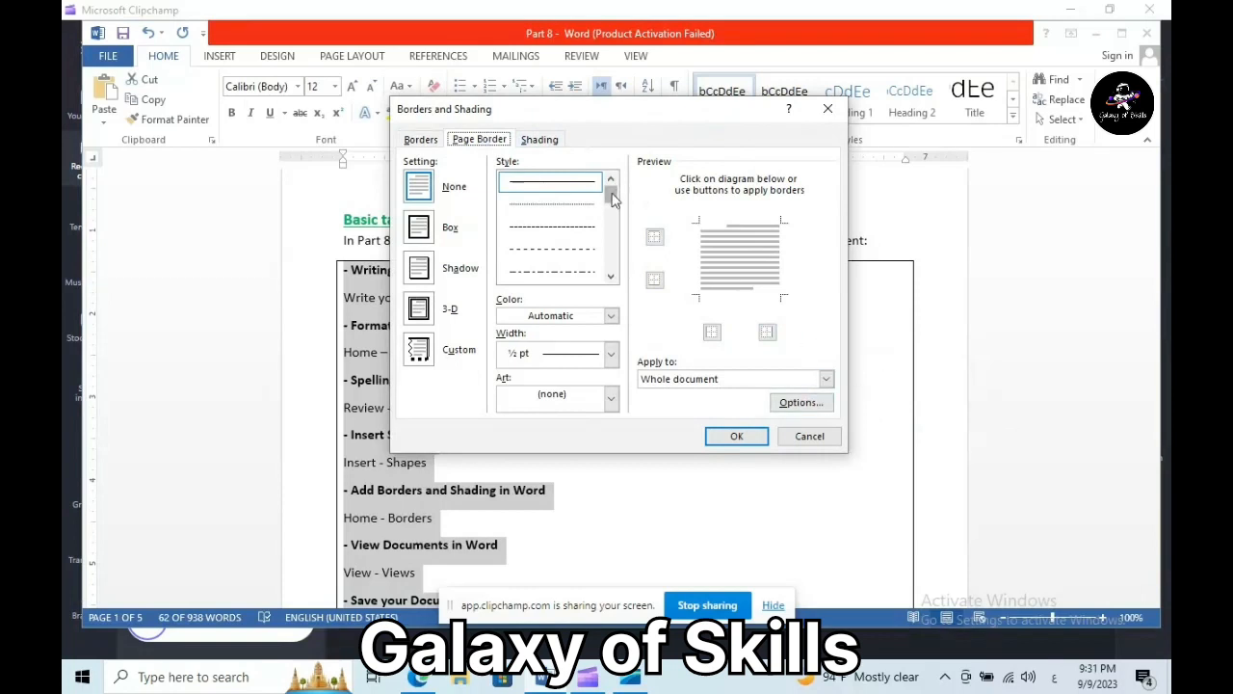
{"action": "left_click", "coordinate": [611, 276]}
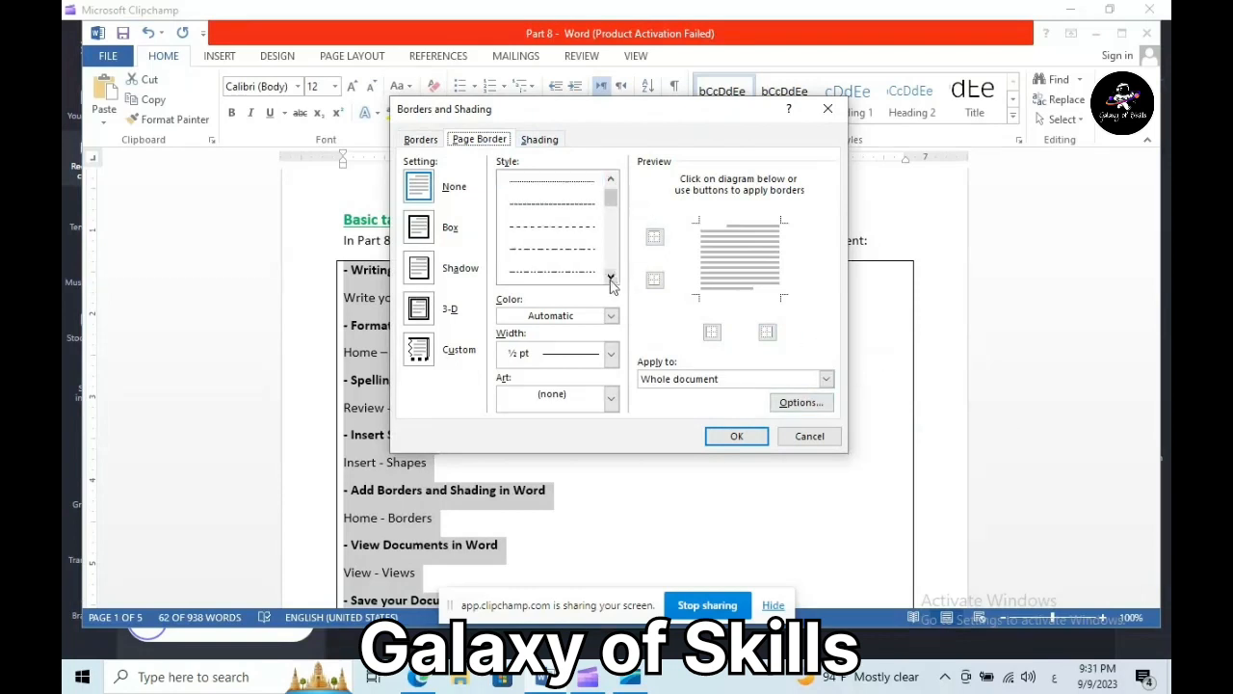
{"action": "left_click", "coordinate": [611, 276]}
{"action": "left_click", "coordinate": [611, 276]}
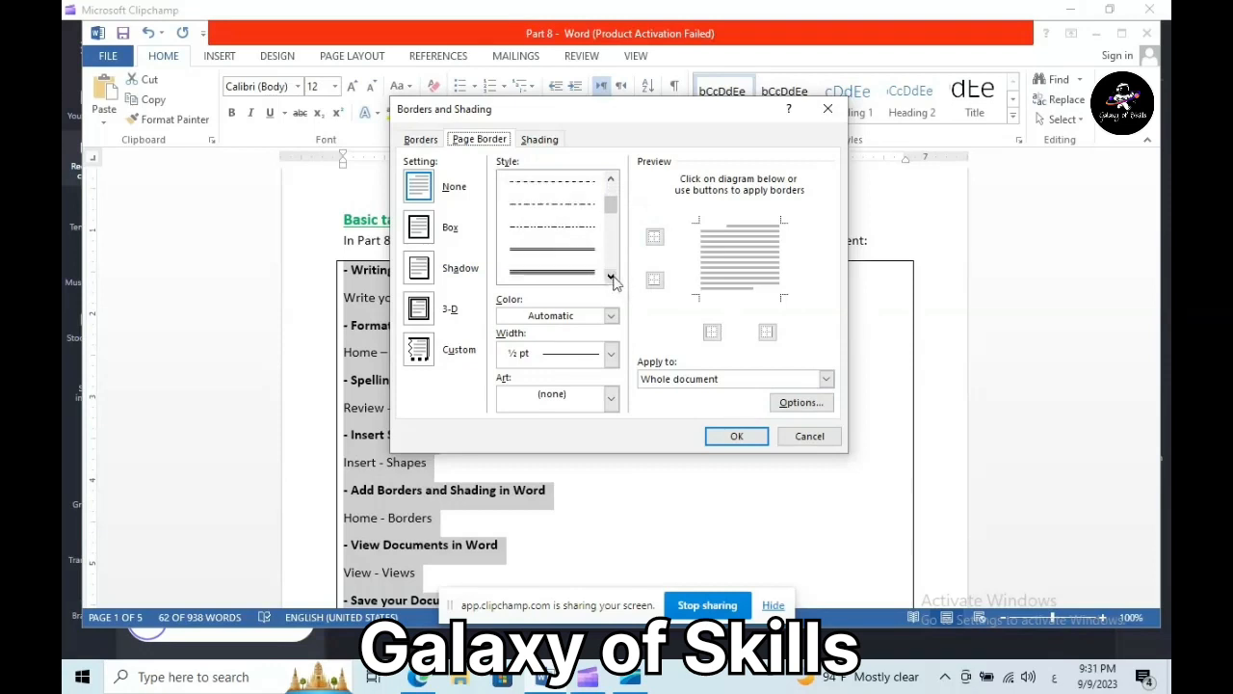
{"action": "left_click", "coordinate": [561, 252]}
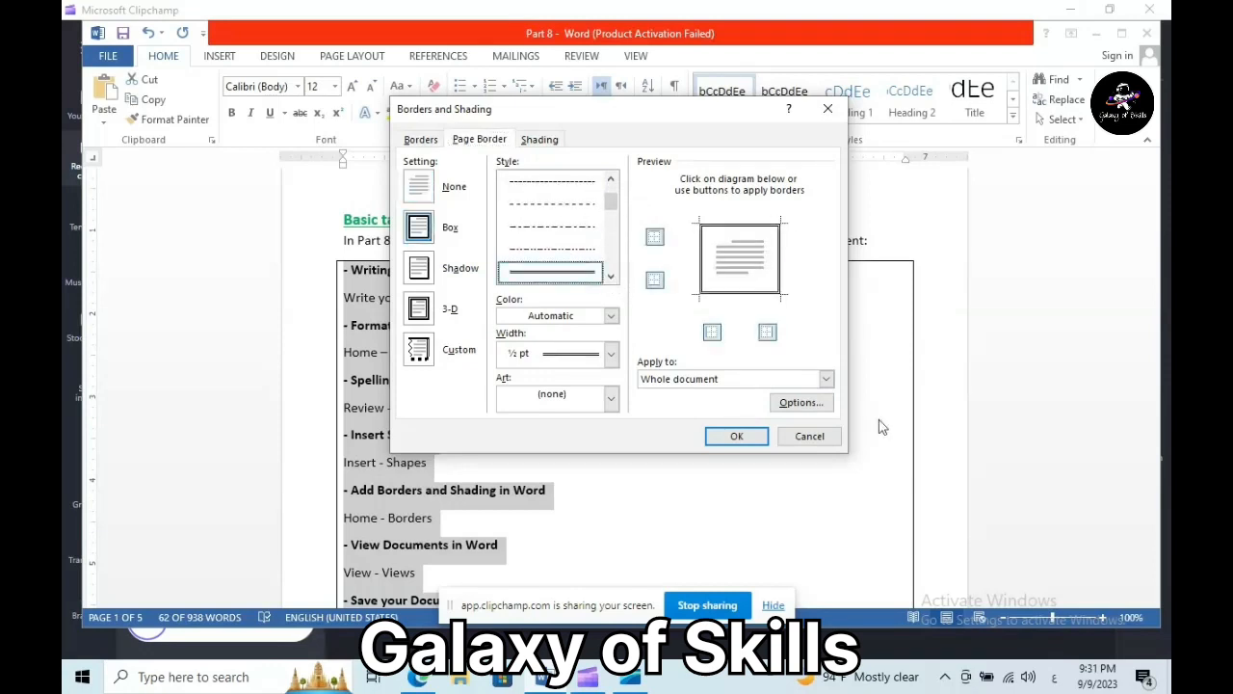
{"action": "left_click", "coordinate": [611, 316]}
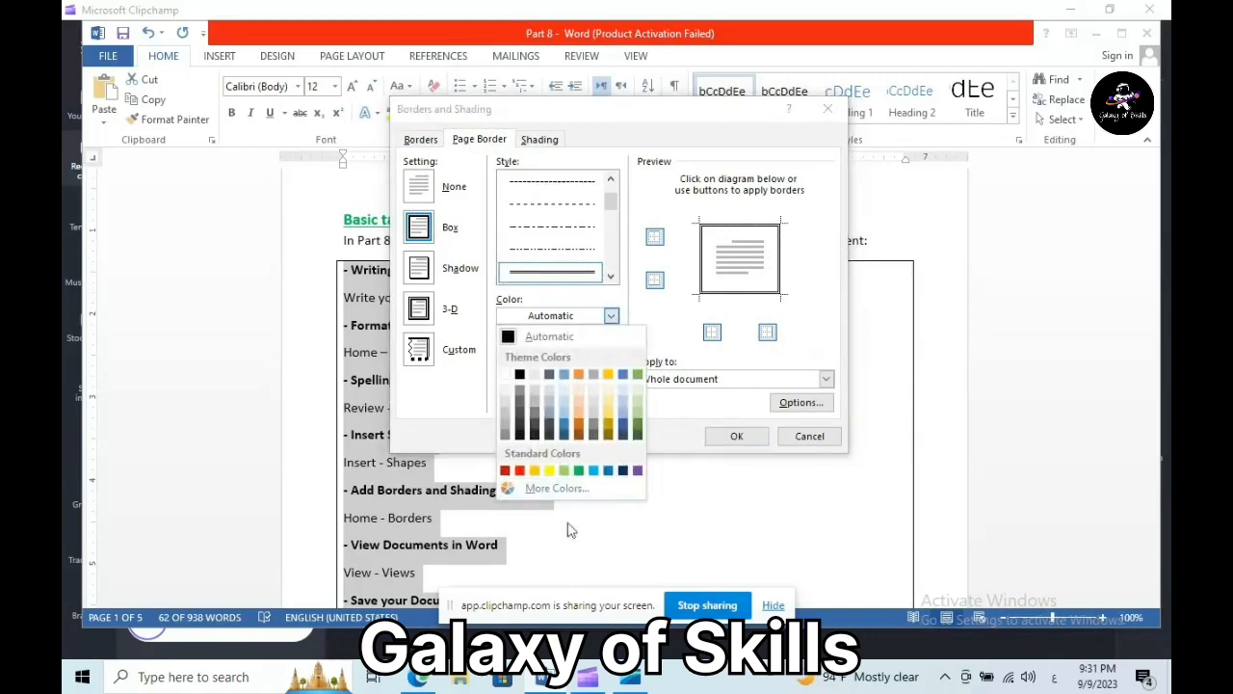
{"action": "left_click", "coordinate": [579, 471]}
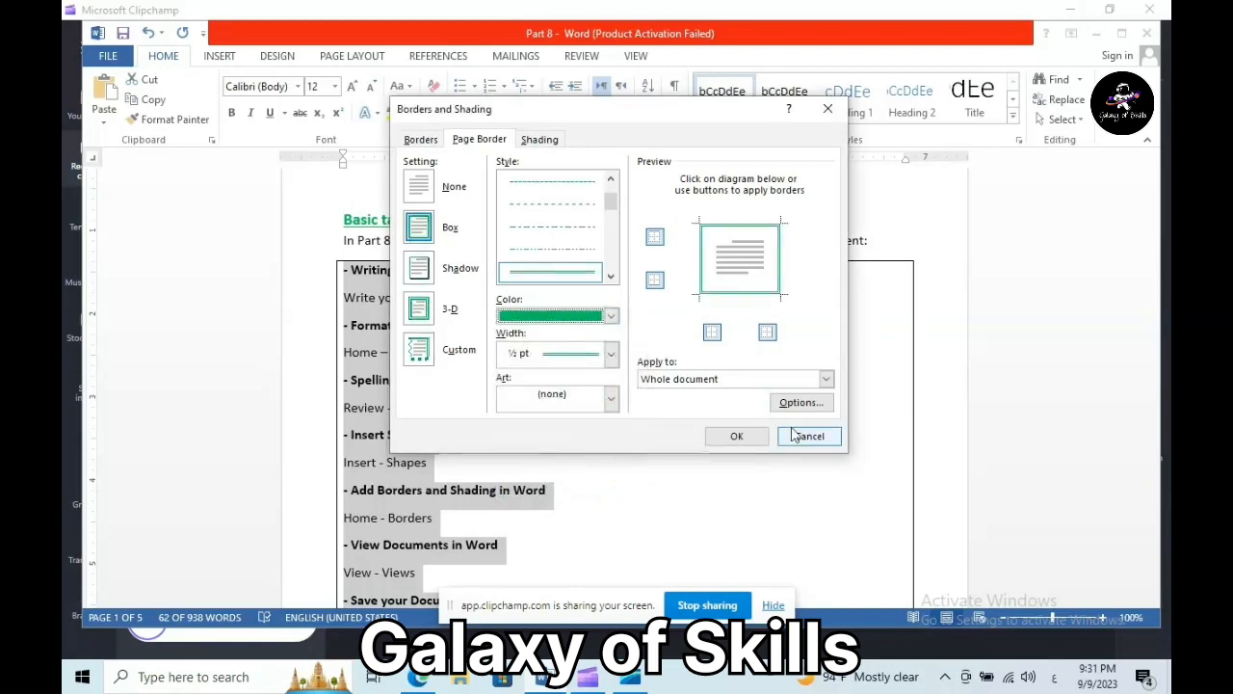
{"action": "left_click", "coordinate": [611, 354]}
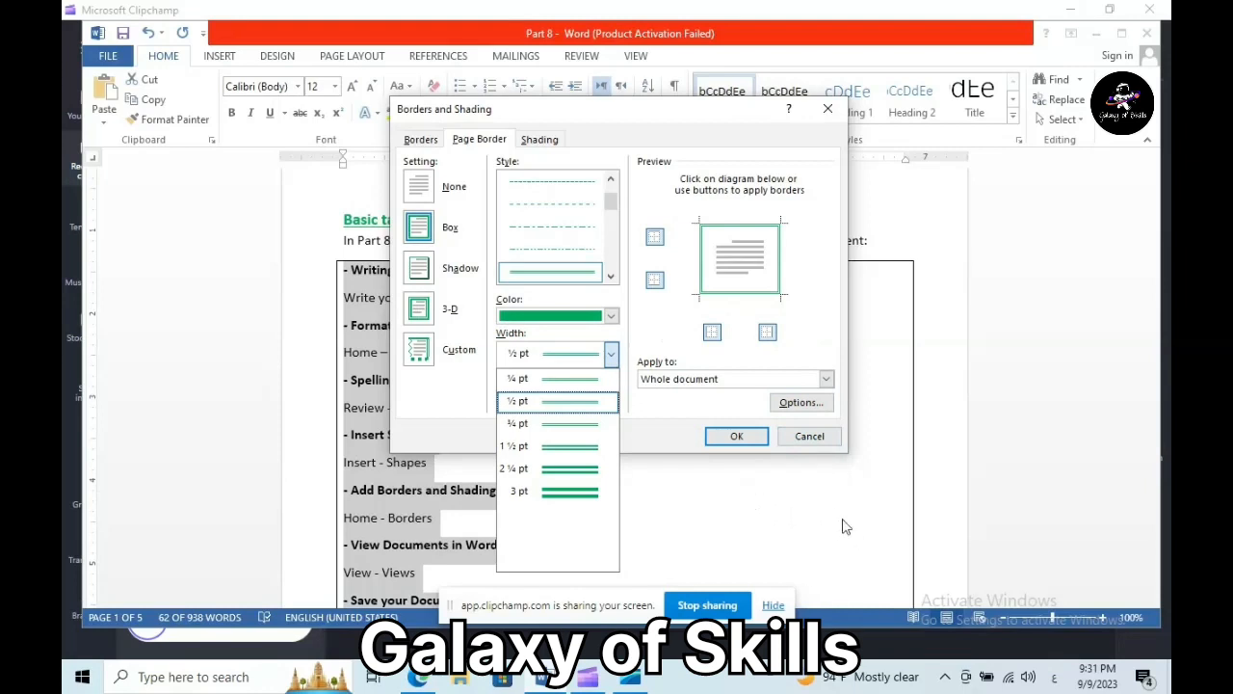
{"action": "left_click", "coordinate": [631, 400]}
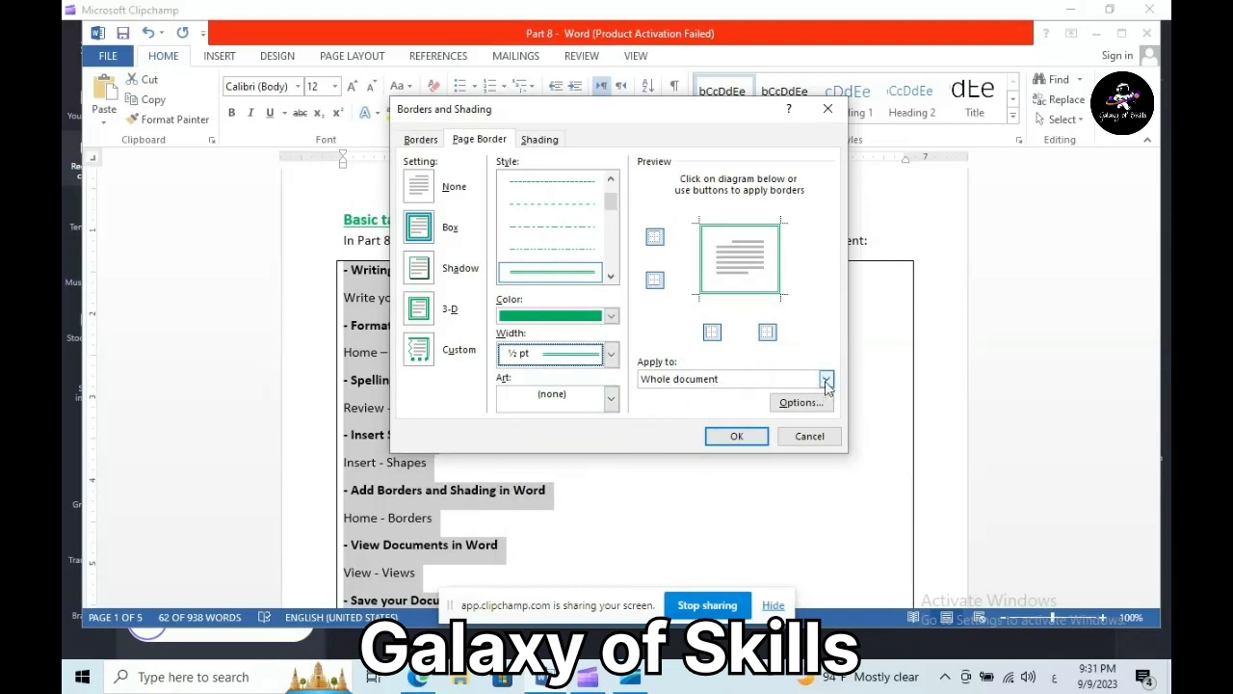
{"action": "left_click", "coordinate": [735, 437]}
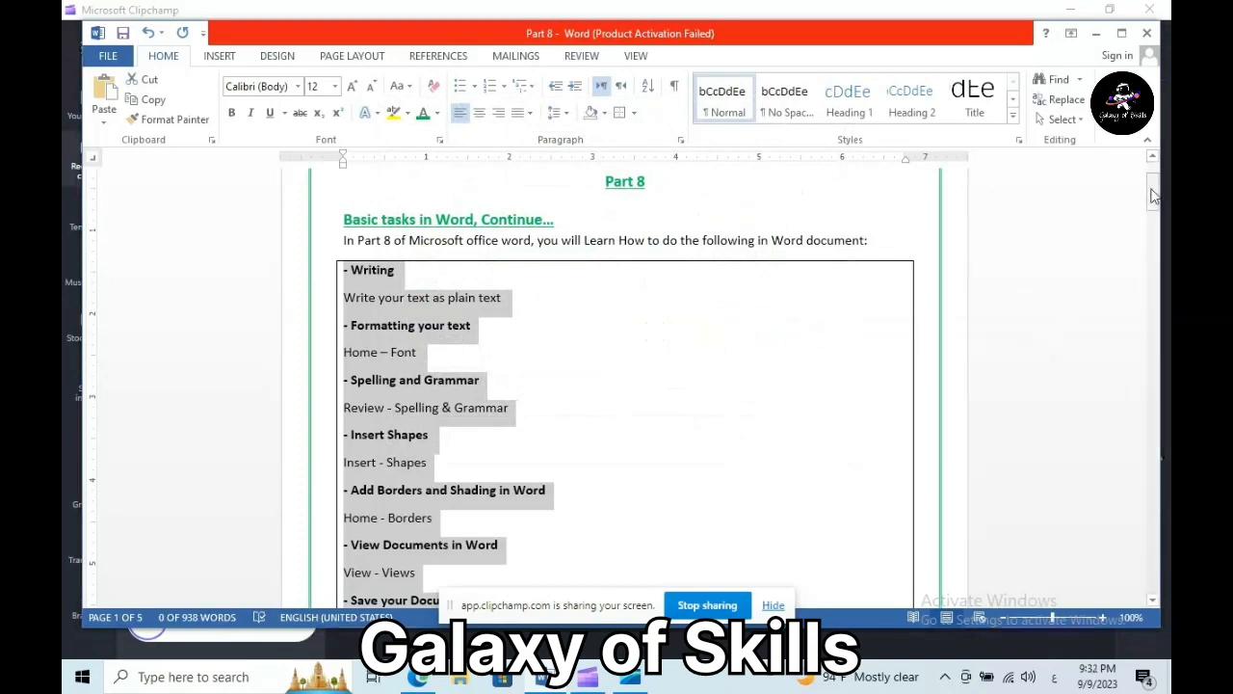
{"action": "mouse_move", "coordinate": [1155, 196]}
{"action": "left_mouse_down"}
{"action": "mouse_move", "coordinate": [1154, 174]}
{"action": "mouse_move", "coordinate": [1128, 253]}
{"action": "mouse_move", "coordinate": [1131, 581]}
{"action": "mouse_move", "coordinate": [1161, 417]}
{"action": "mouse_move", "coordinate": [1163, 167]}
{"action": "mouse_move", "coordinate": [1154, 210]}
{"action": "left_mouse_up"}
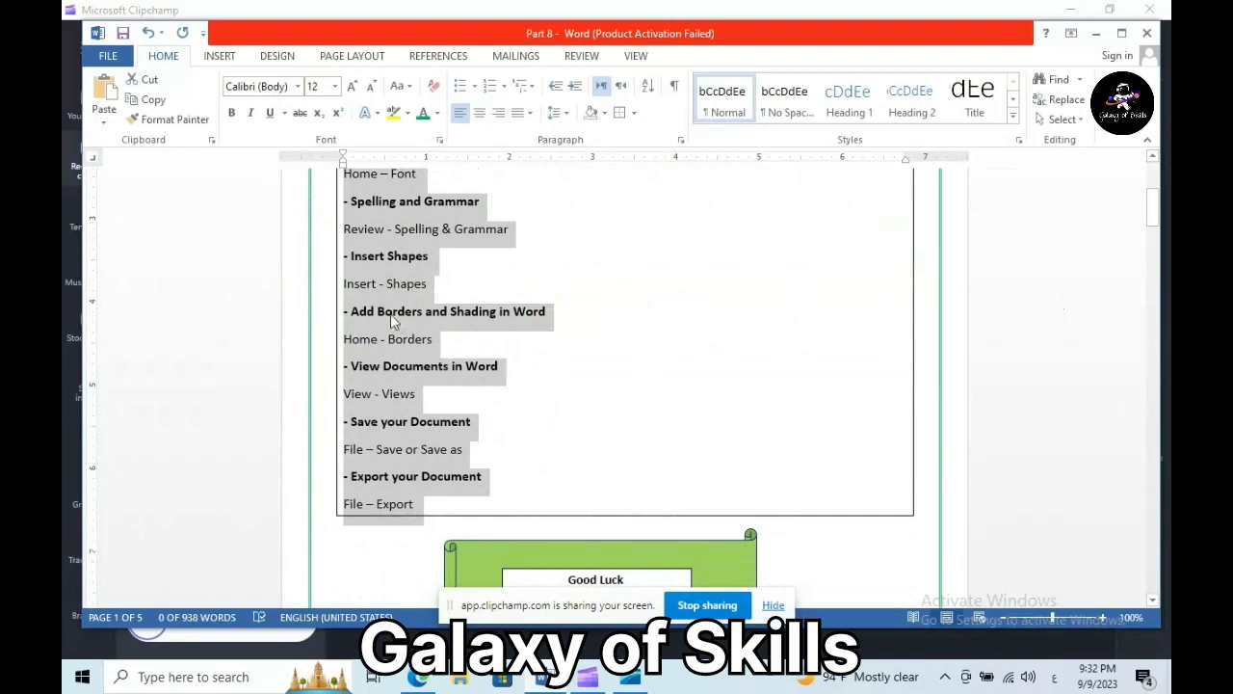
{"action": "left_click", "coordinate": [363, 319]}
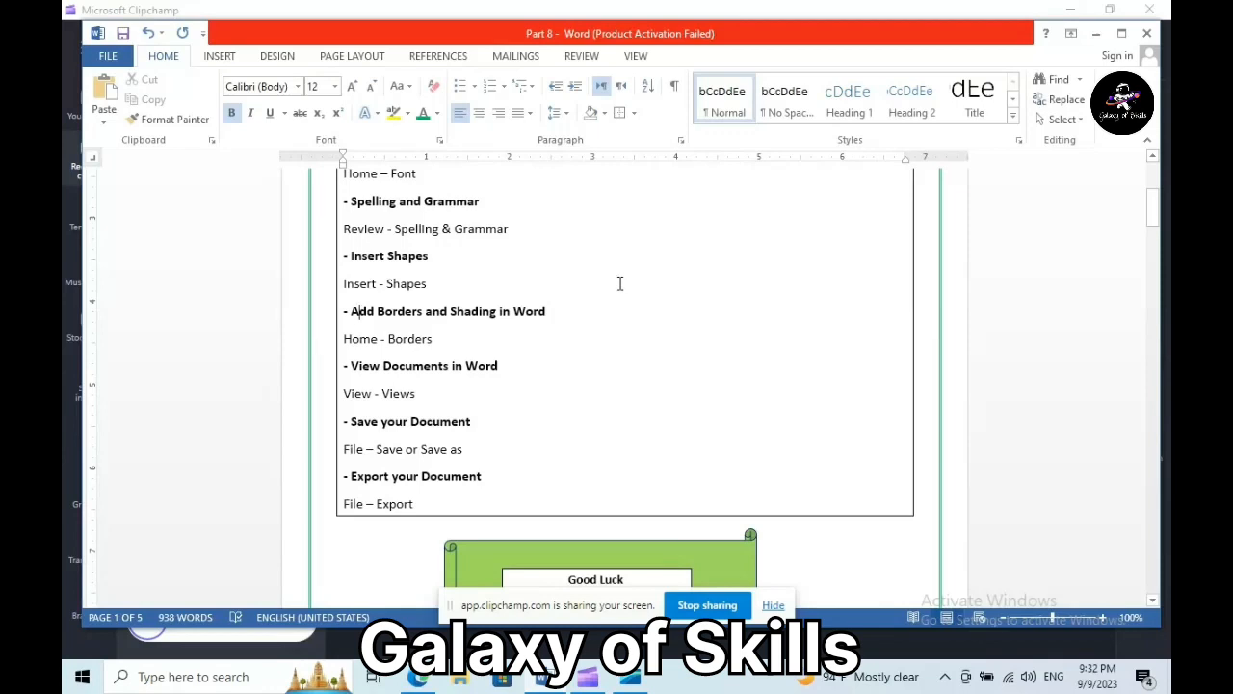
{"action": "left_click", "coordinate": [638, 58]}
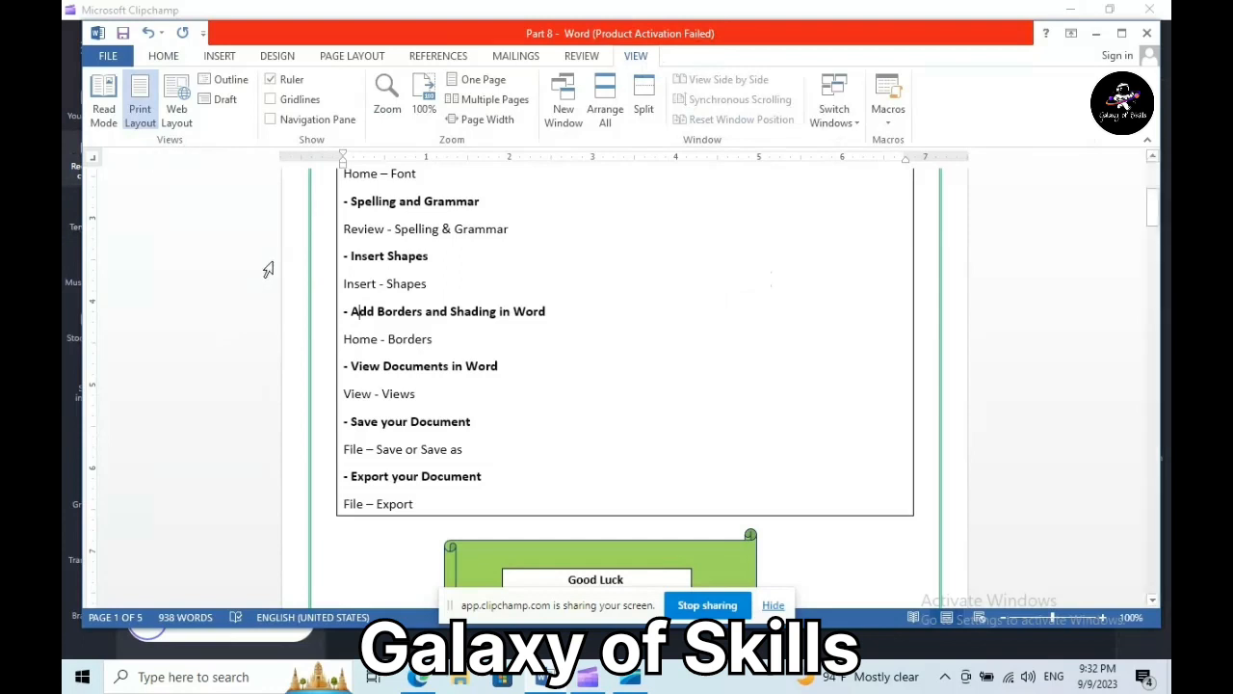
{"action": "left_click", "coordinate": [103, 106]}
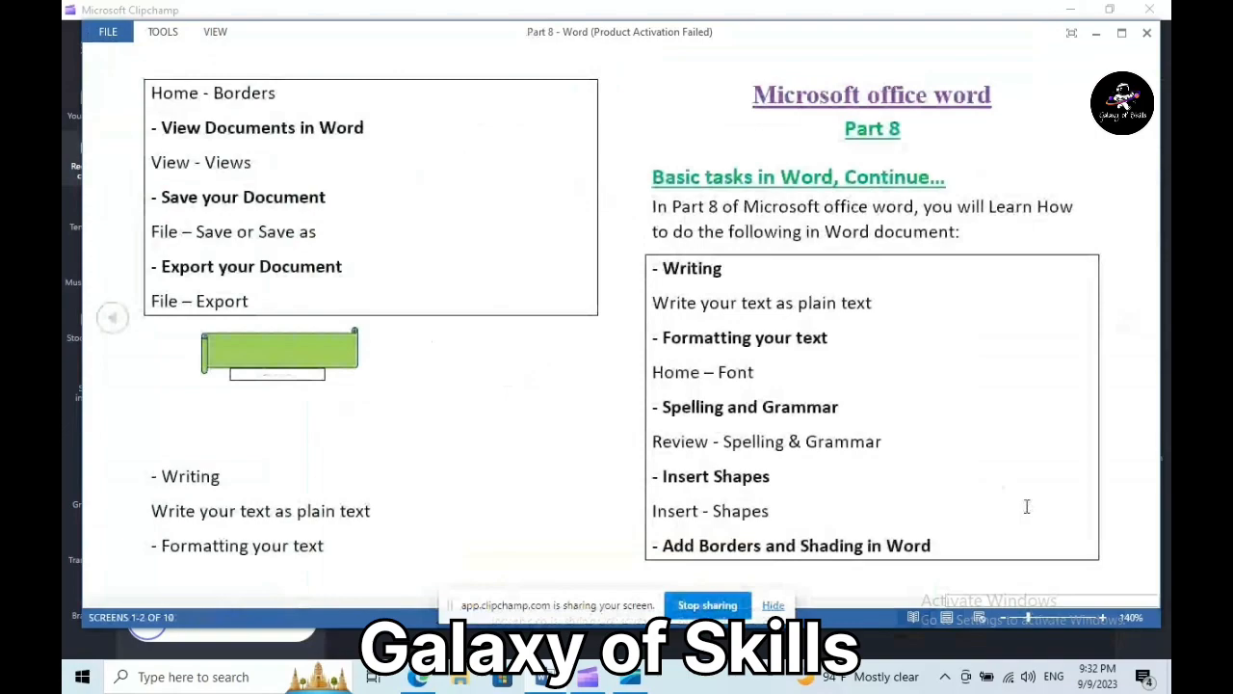
{"action": "scroll", "coordinate": [112, 320], "scroll_direction": "down", "scroll_amount": 1}
{"action": "scroll", "coordinate": [112, 320], "scroll_direction": "down", "scroll_amount": 1}
{"action": "left_click", "coordinate": [110, 320]}
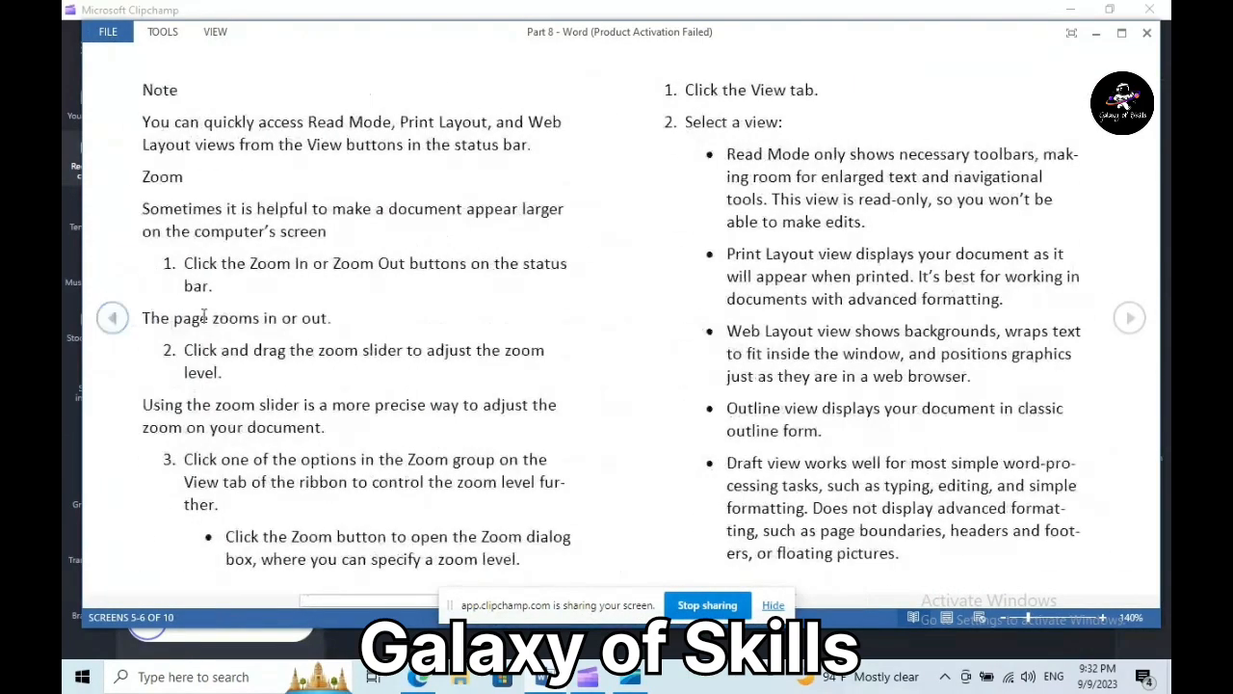
{"action": "left_click", "coordinate": [1132, 323]}
{"action": "scroll", "coordinate": [1129, 320], "scroll_direction": "up", "scroll_amount": 2}
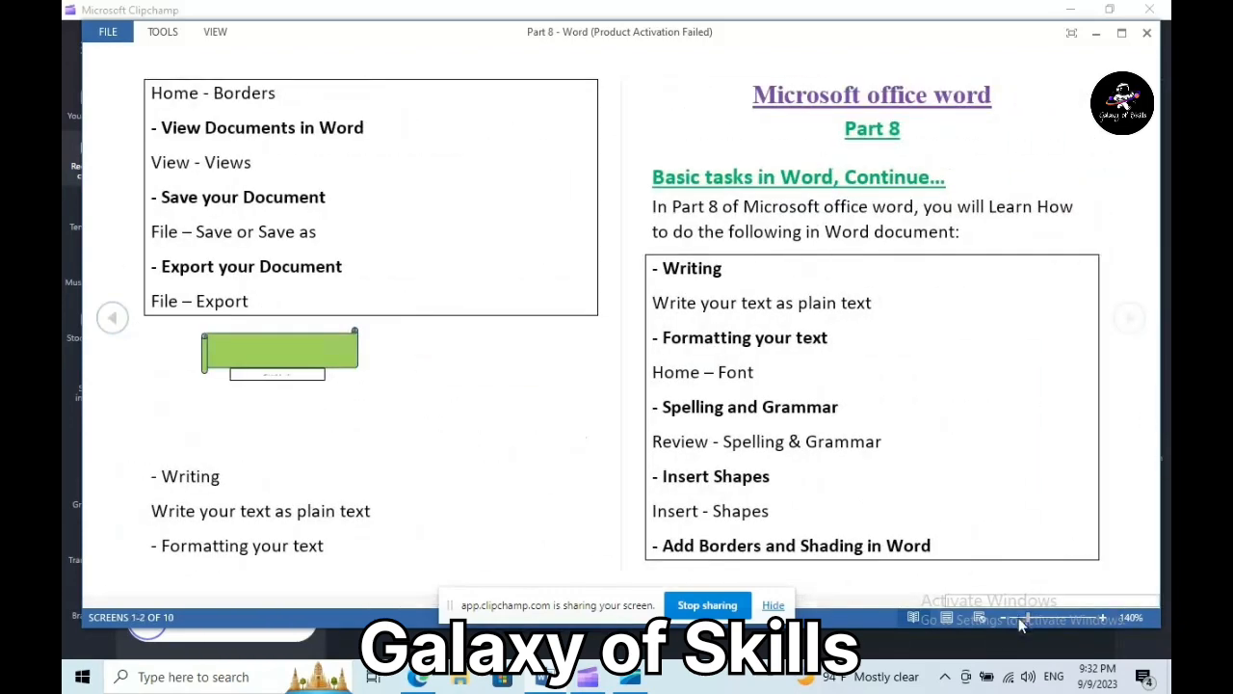
{"action": "left_click", "coordinate": [949, 622]}
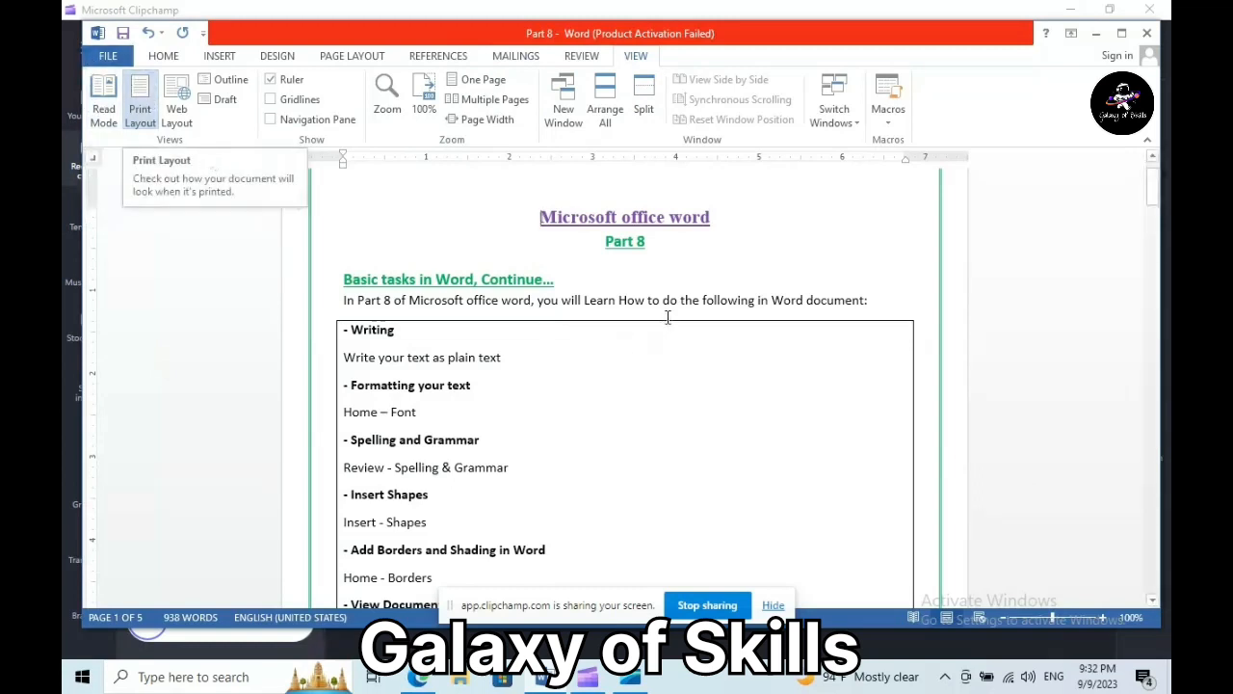
- Preview the document in Web Layout, return to Print Layout, then view it as an Outline
{"action": "left_click", "coordinate": [175, 93]}
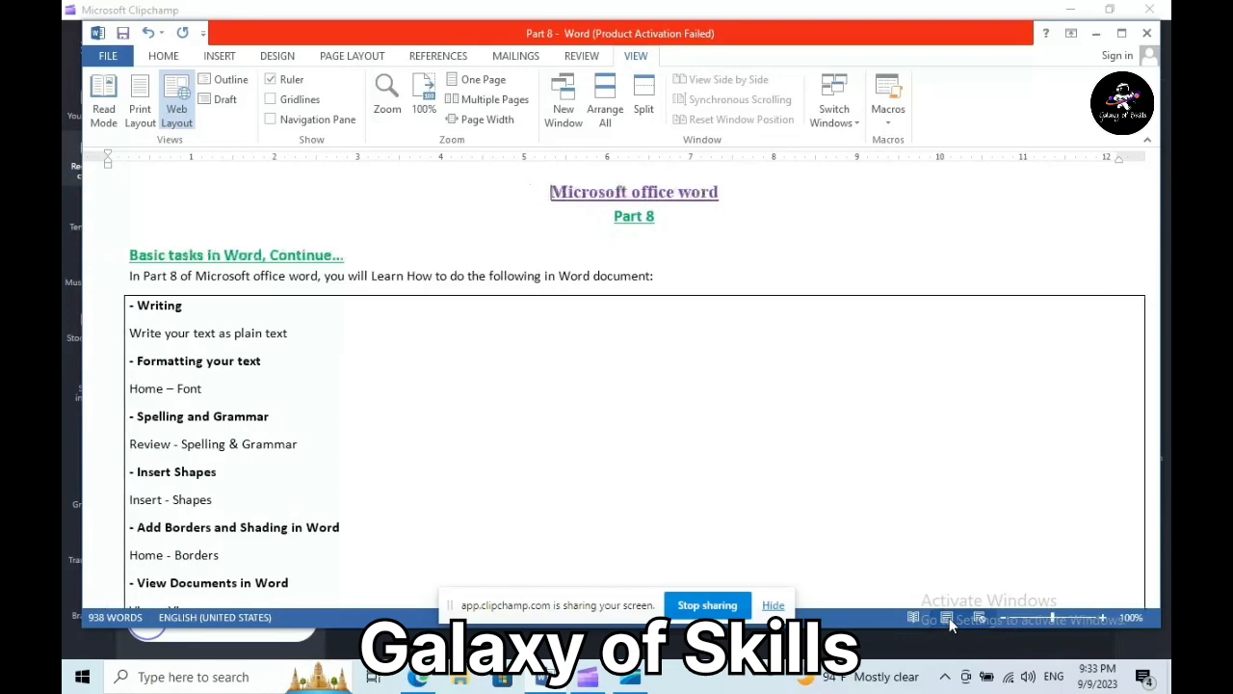
{"action": "left_click", "coordinate": [949, 618]}
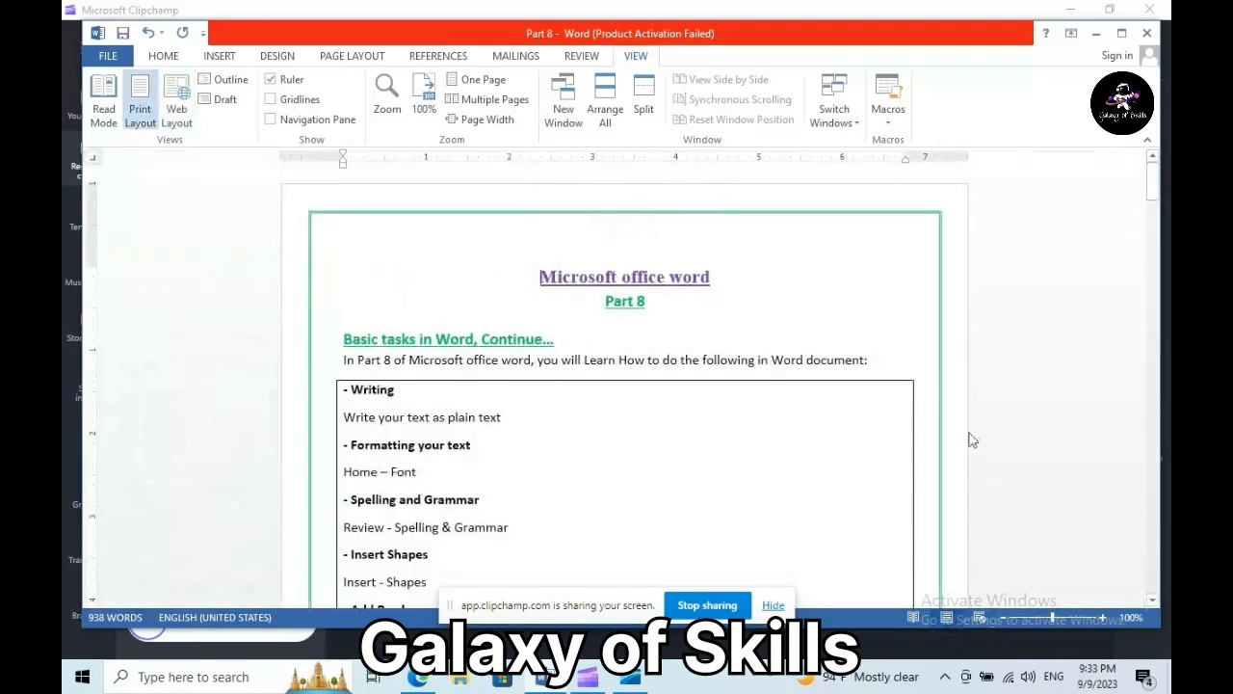
{"action": "left_click", "coordinate": [229, 81]}
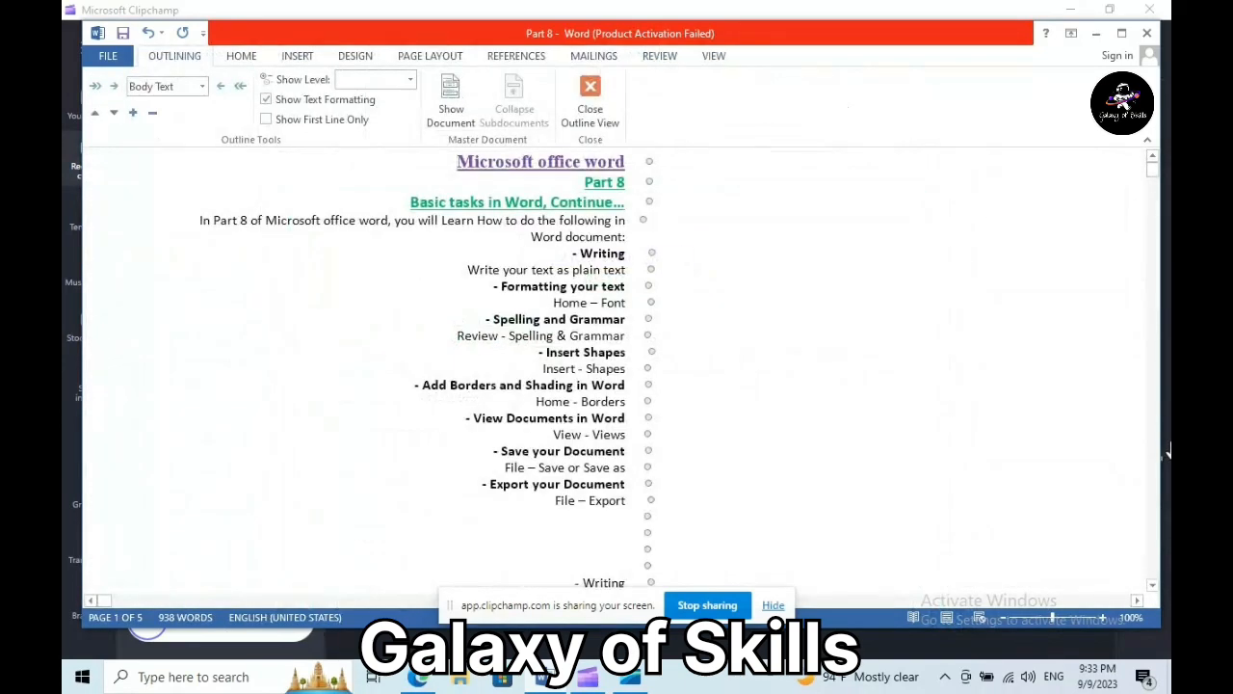
{"action": "left_click_drag", "start_coordinate": [1154, 170], "coordinate": [1146, 418]}
{"action": "left_click_drag", "start_coordinate": [1169, 586], "coordinate": [1154, 162]}
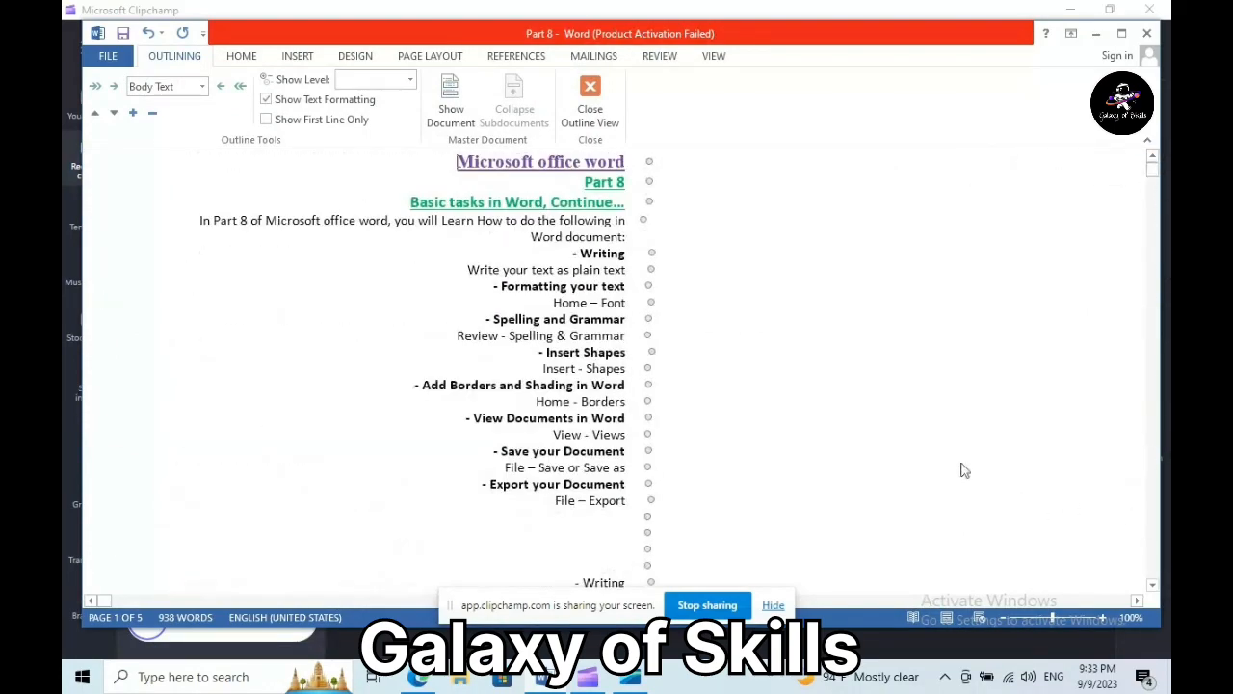
- Leave Outline for Print Layout, check Draft view, then return to Print Layout
{"action": "left_click", "coordinate": [946, 617]}
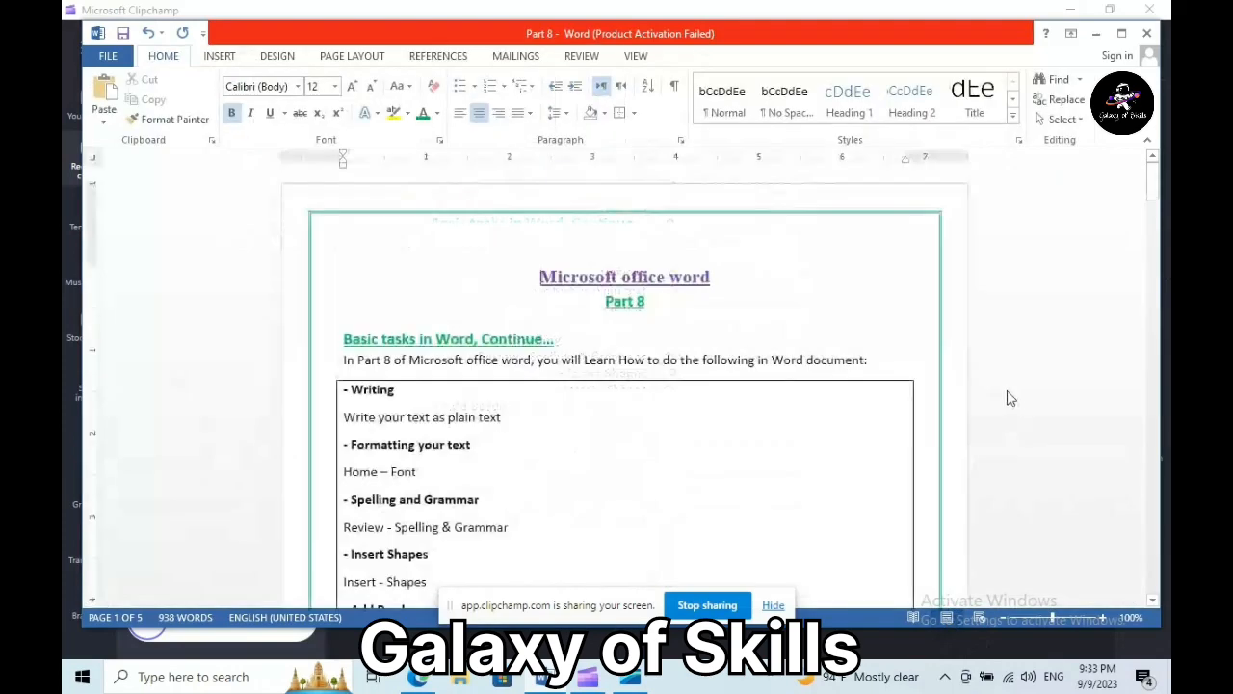
{"action": "left_click", "coordinate": [638, 57]}
{"action": "left_click", "coordinate": [224, 99]}
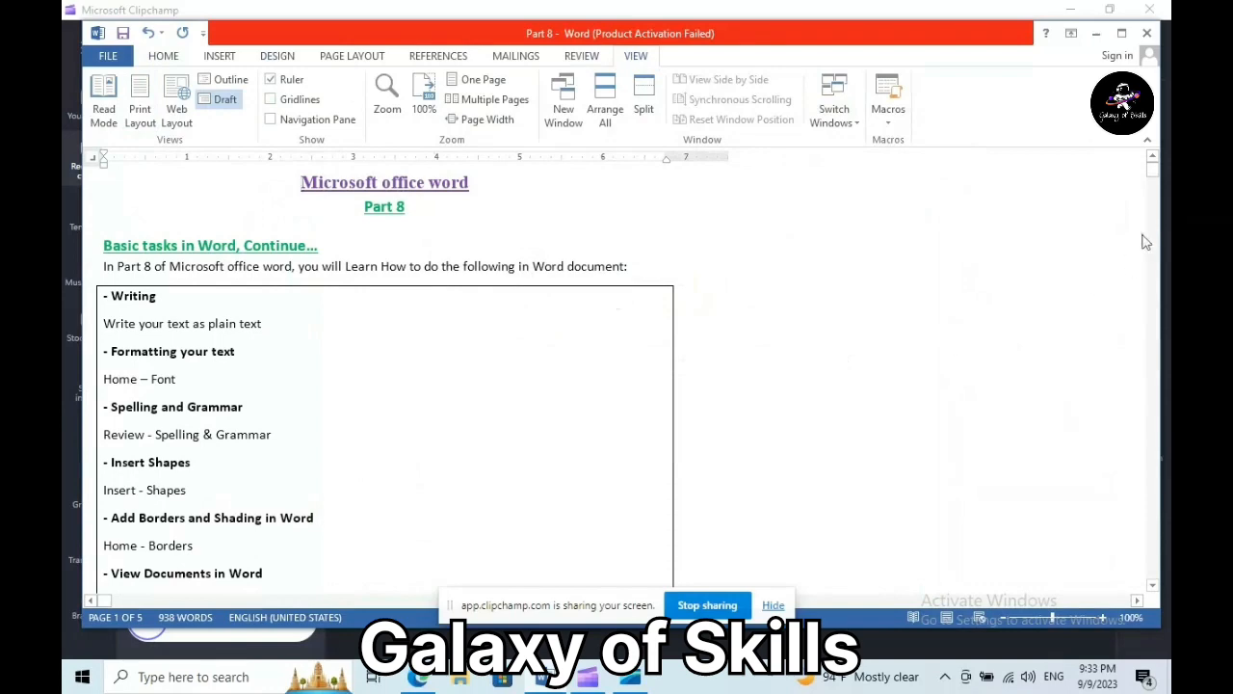
{"action": "mouse_move", "coordinate": [1154, 170]}
{"action": "left_mouse_down"}
{"action": "mouse_move", "coordinate": [1154, 232]}
{"action": "mouse_move", "coordinate": [1153, 168]}
{"action": "left_mouse_up"}
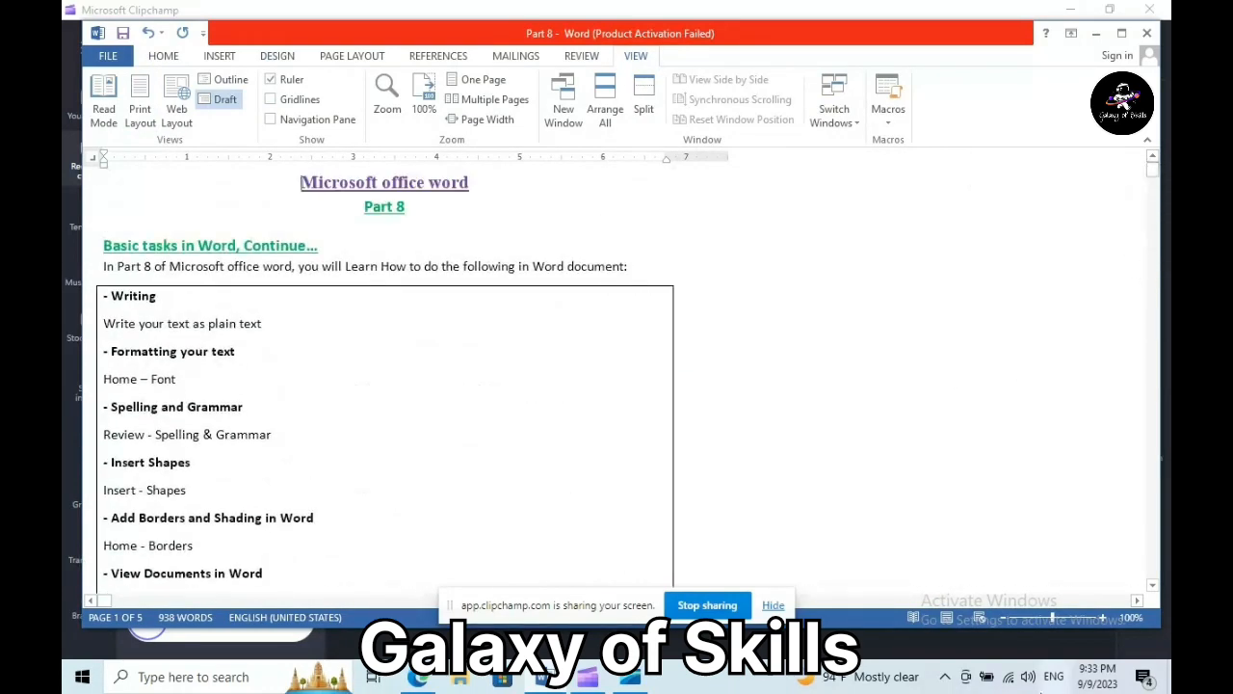
{"action": "left_click", "coordinate": [949, 618]}
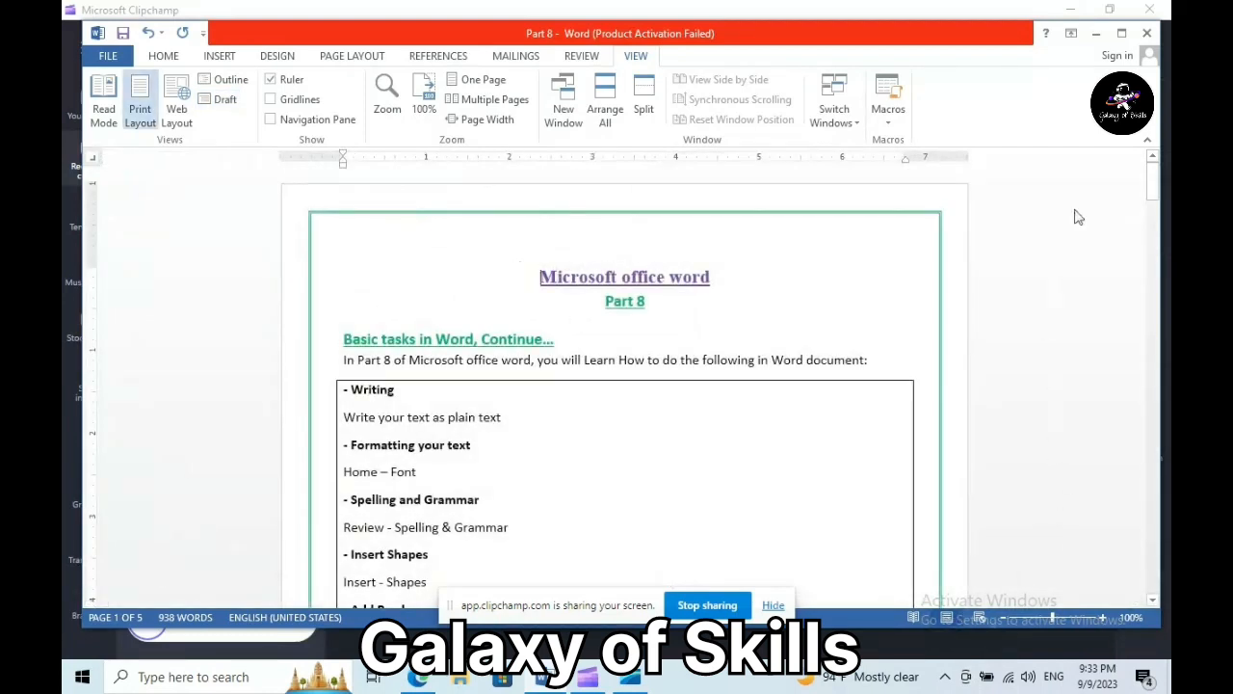
- Return to the Home tab and scroll through the bordered page
{"action": "left_click_drag", "start_coordinate": [1154, 183], "coordinate": [1155, 189]}
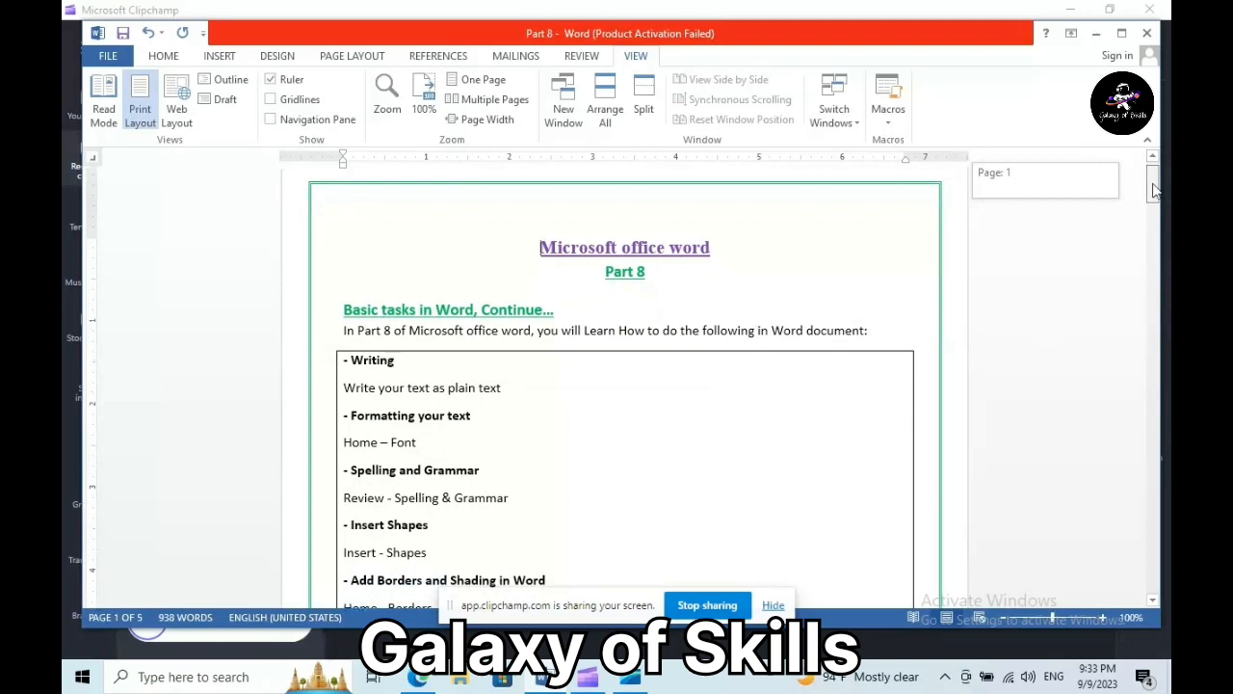
{"action": "left_click_drag", "start_coordinate": [1154, 190], "coordinate": [1082, 157]}
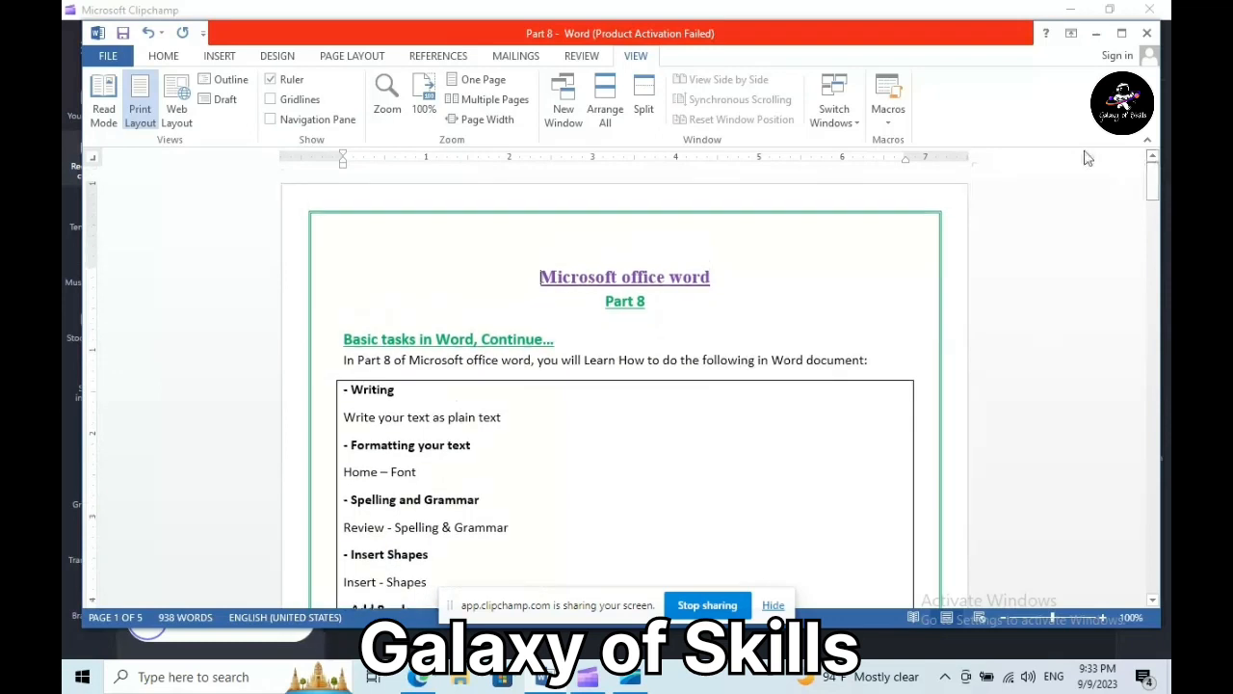
{"action": "left_click", "coordinate": [164, 56]}
{"action": "mouse_move", "coordinate": [1153, 185]}
{"action": "left_mouse_down"}
{"action": "mouse_move", "coordinate": [1155, 214]}
{"action": "mouse_move", "coordinate": [1155, 195]}
{"action": "left_mouse_up"}
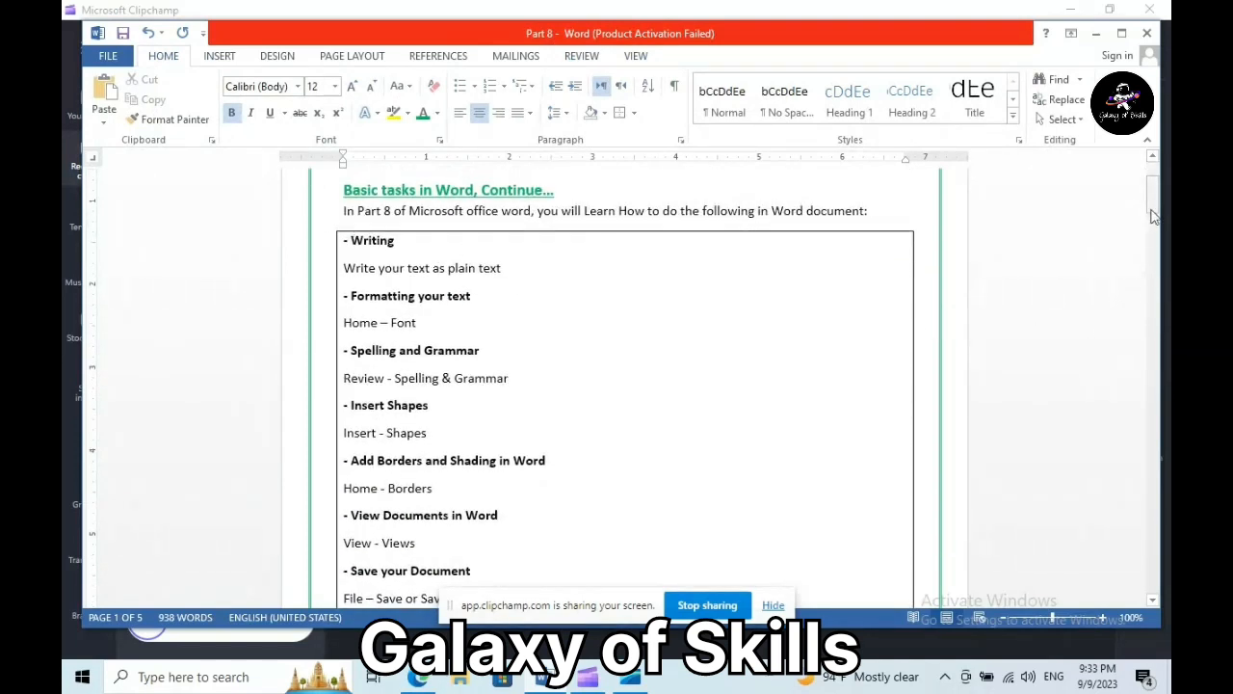
{"action": "left_click_drag", "start_coordinate": [1154, 218], "coordinate": [1156, 226]}
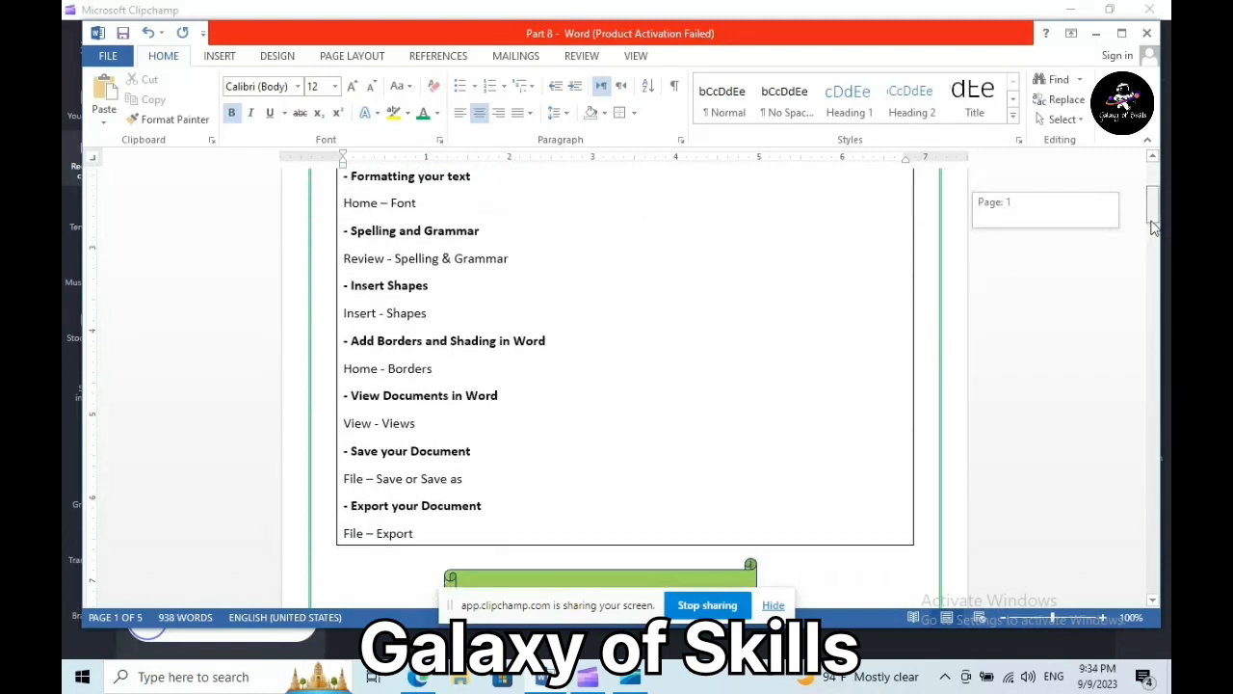
{"action": "left_click_drag", "start_coordinate": [1155, 227], "coordinate": [1151, 237]}
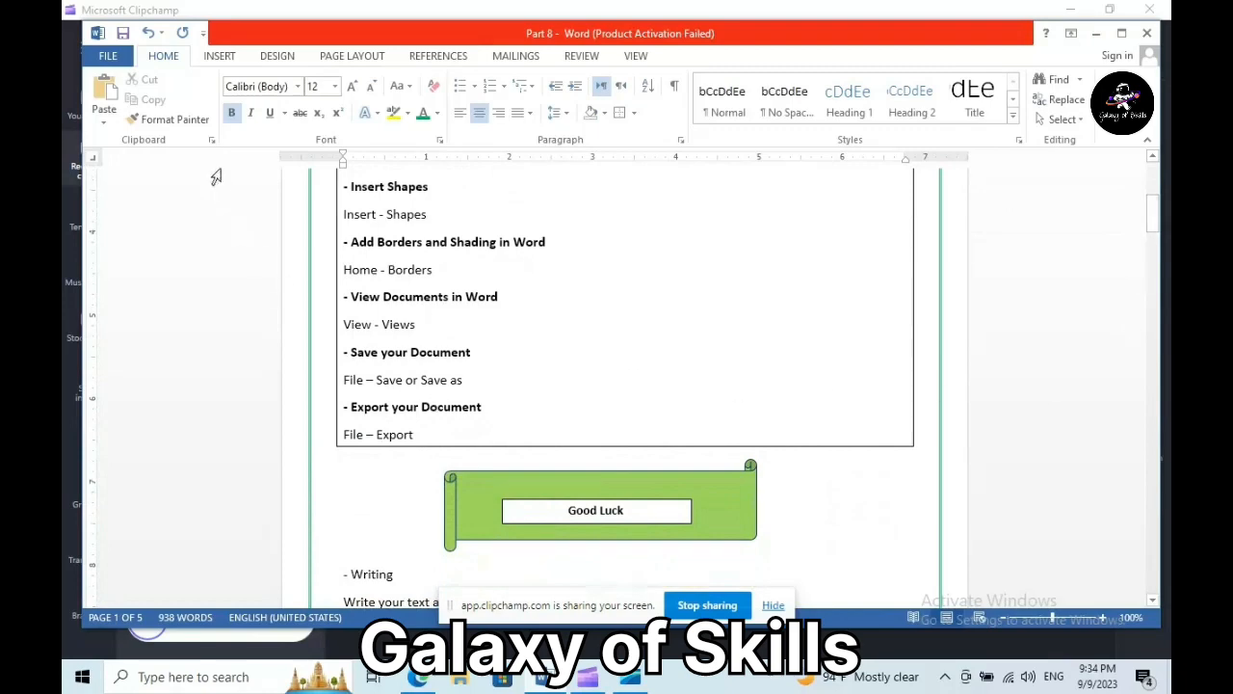
- Save the Part 8 document, then view the Save As locations and return to it
{"action": "left_click", "coordinate": [108, 56]}
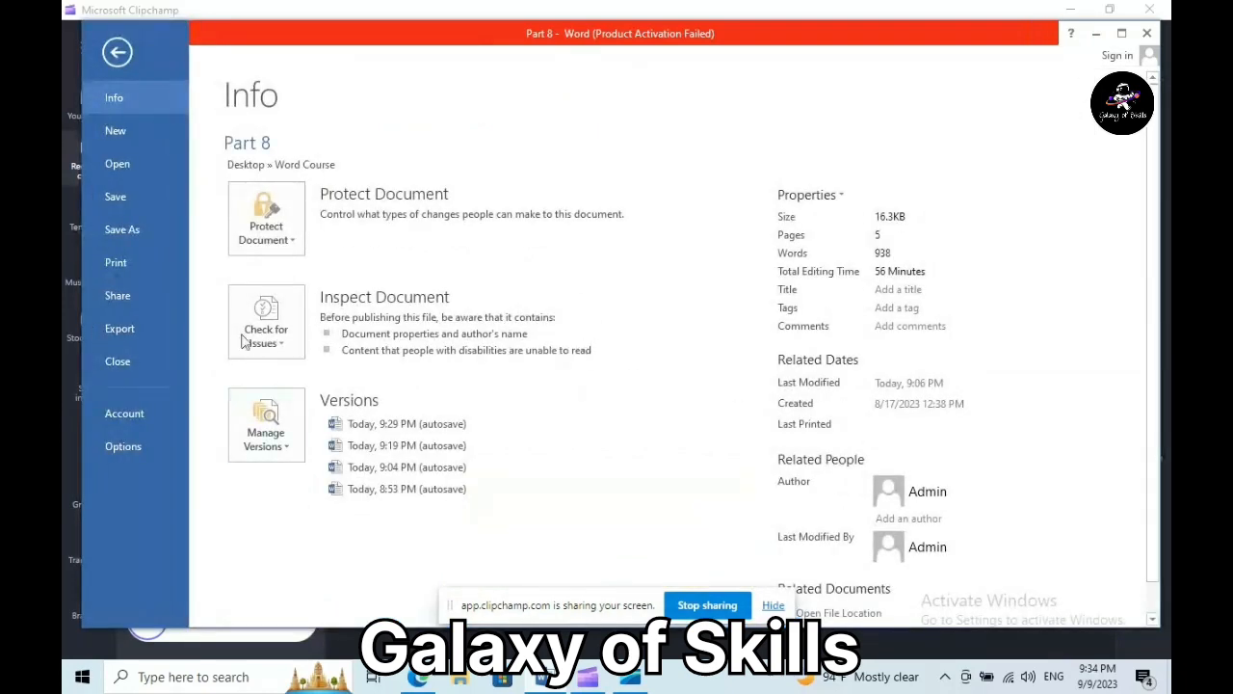
{"action": "left_click", "coordinate": [138, 200]}
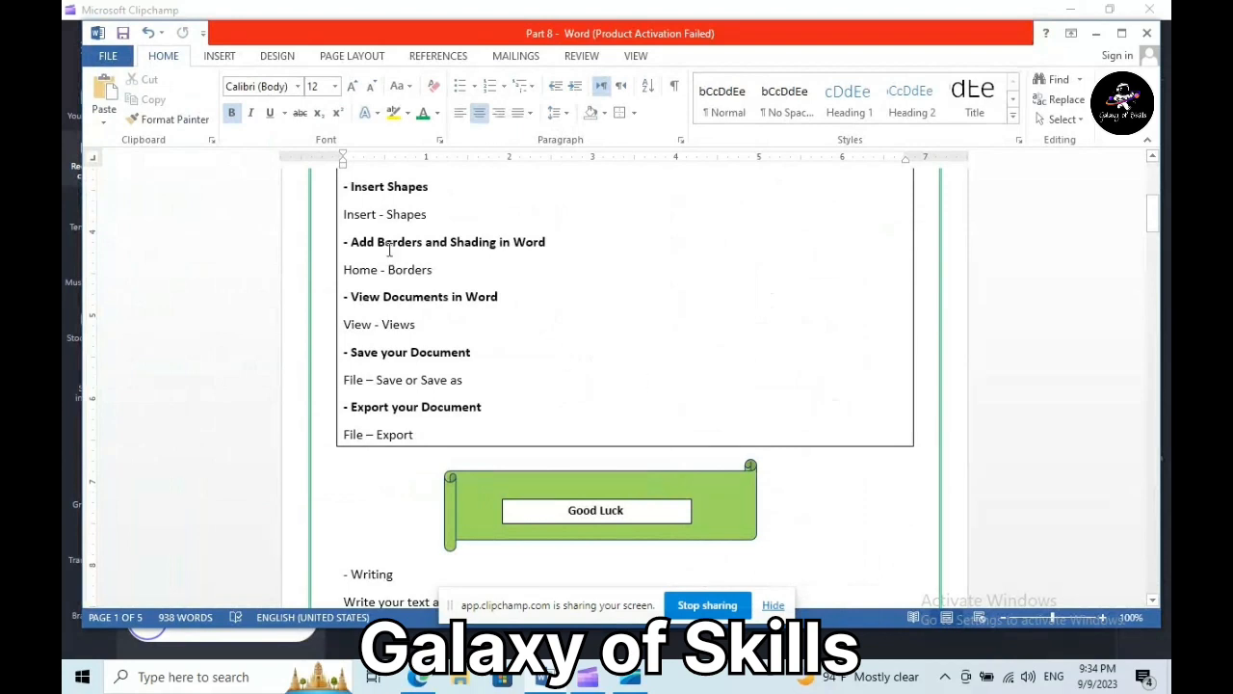
{"action": "left_click", "coordinate": [108, 58]}
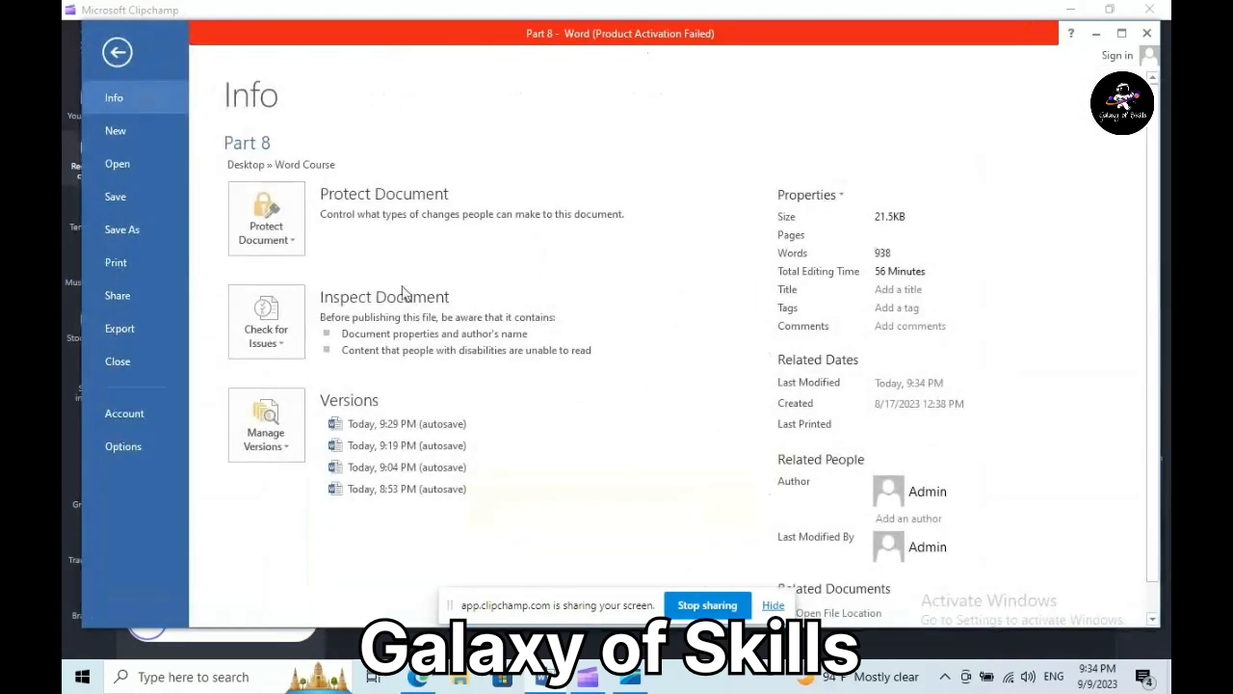
{"action": "left_click", "coordinate": [125, 230]}
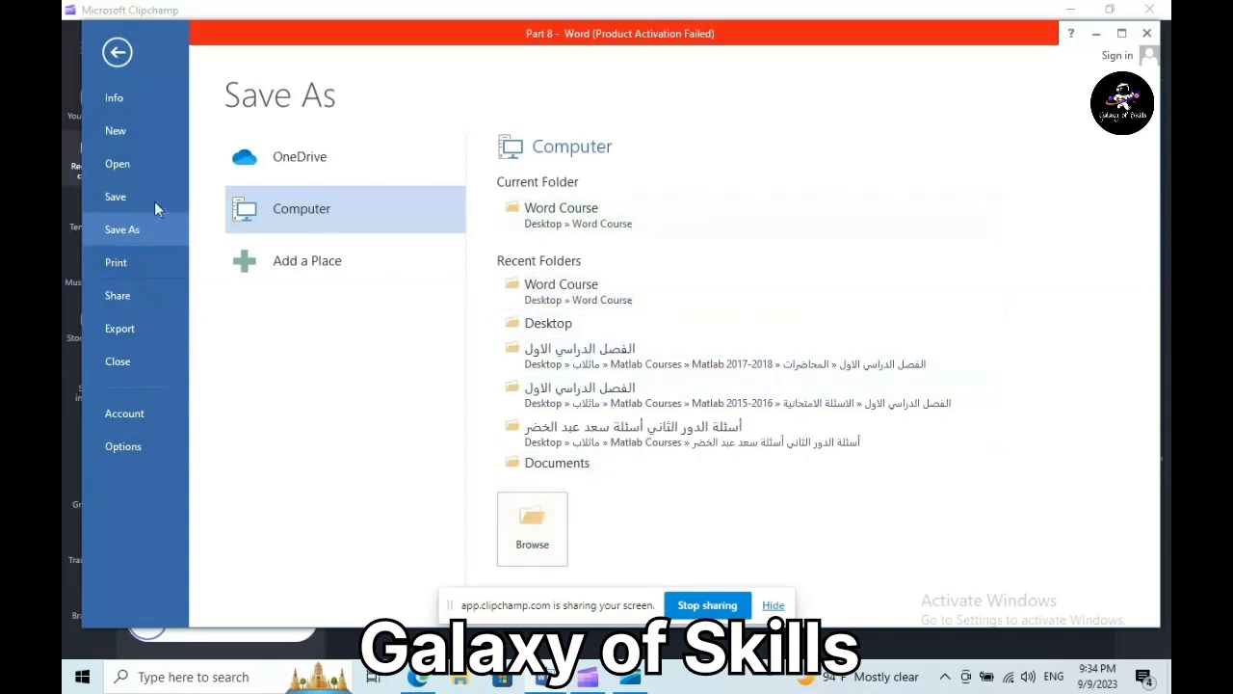
{"action": "left_click", "coordinate": [116, 52]}
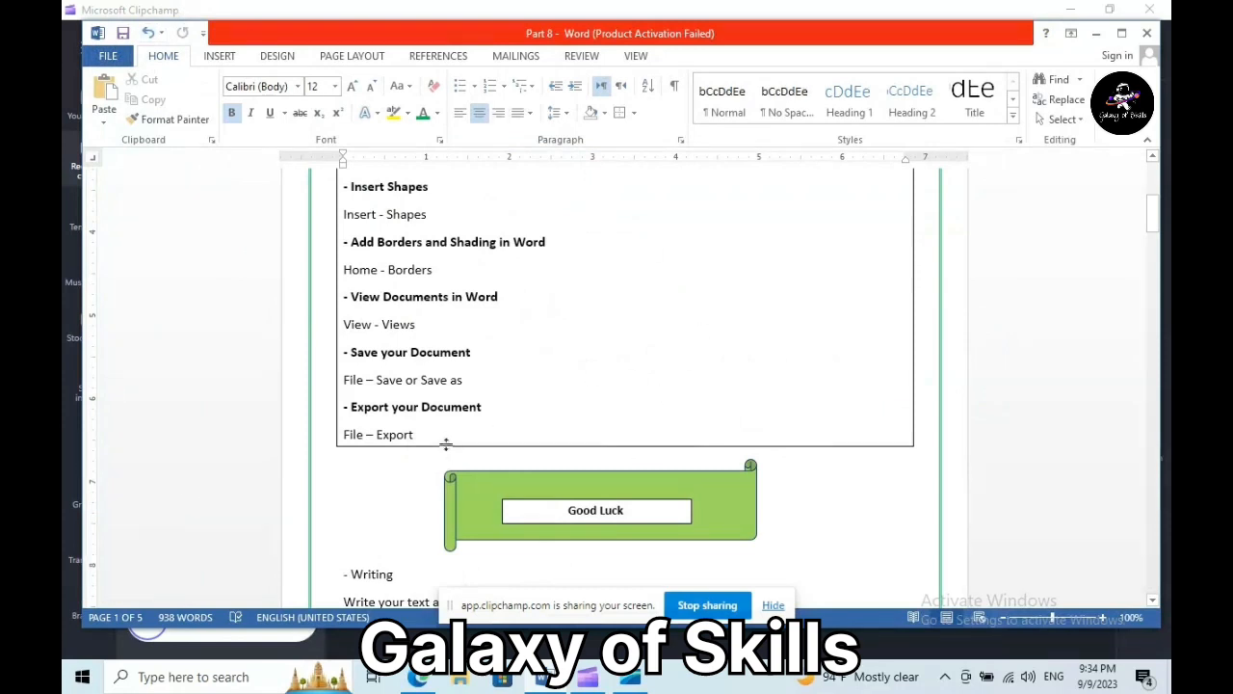
{"action": "left_click", "coordinate": [104, 62]}
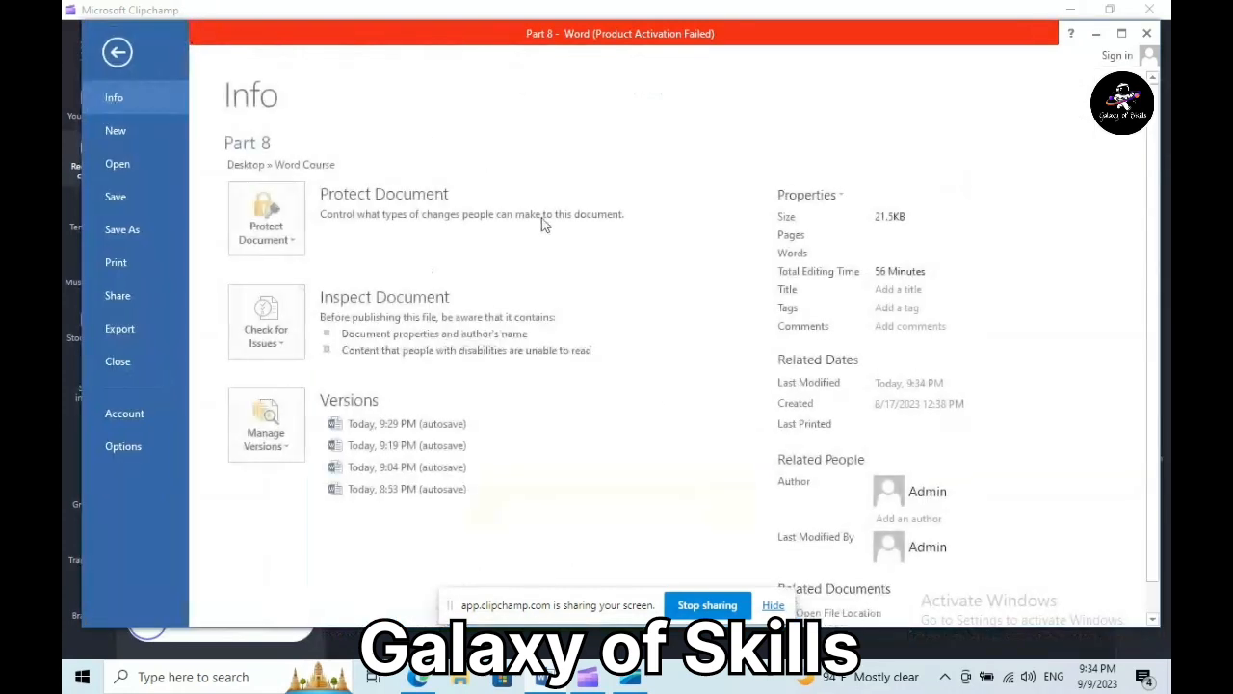
{"action": "left_click", "coordinate": [130, 327]}
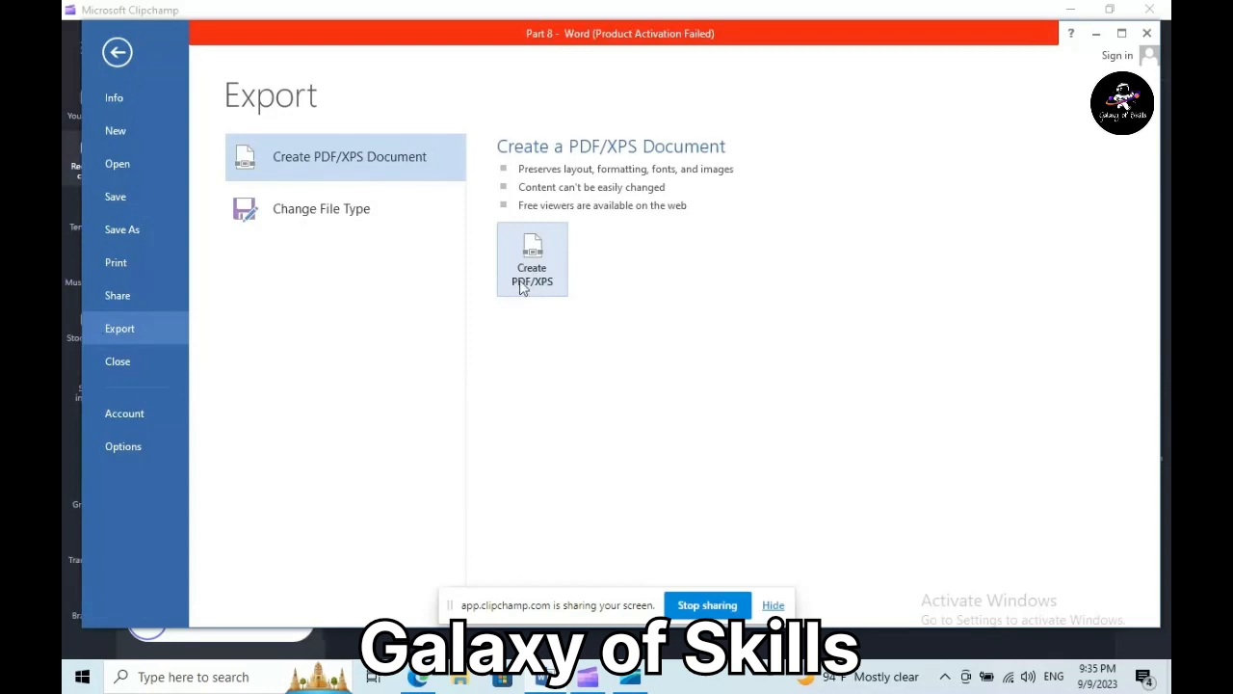
{"action": "left_click", "coordinate": [361, 210]}
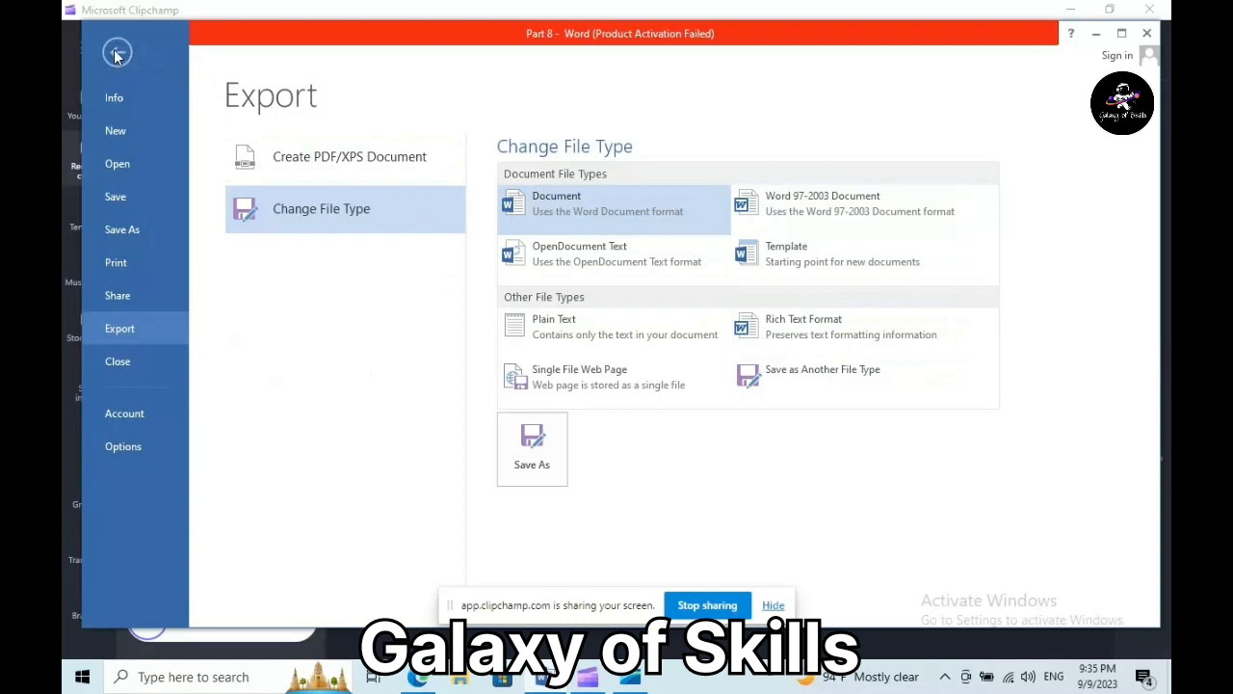
{"action": "left_click", "coordinate": [399, 171]}
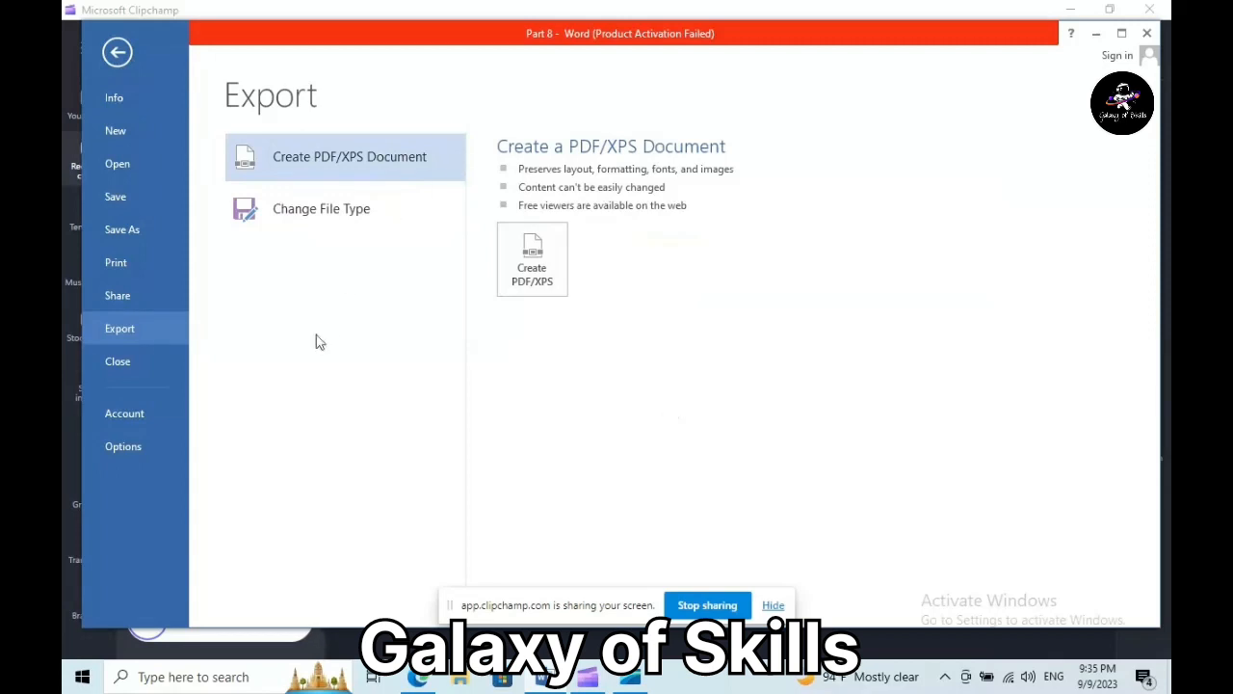
{"action": "left_click", "coordinate": [120, 55]}
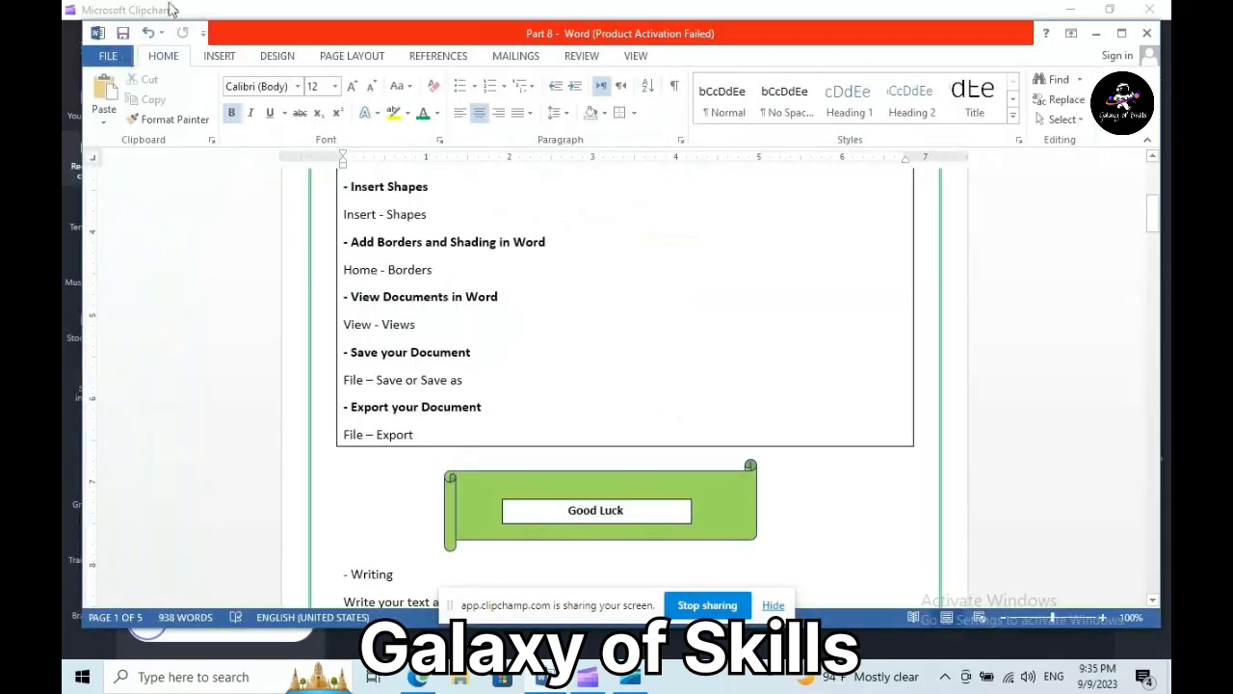